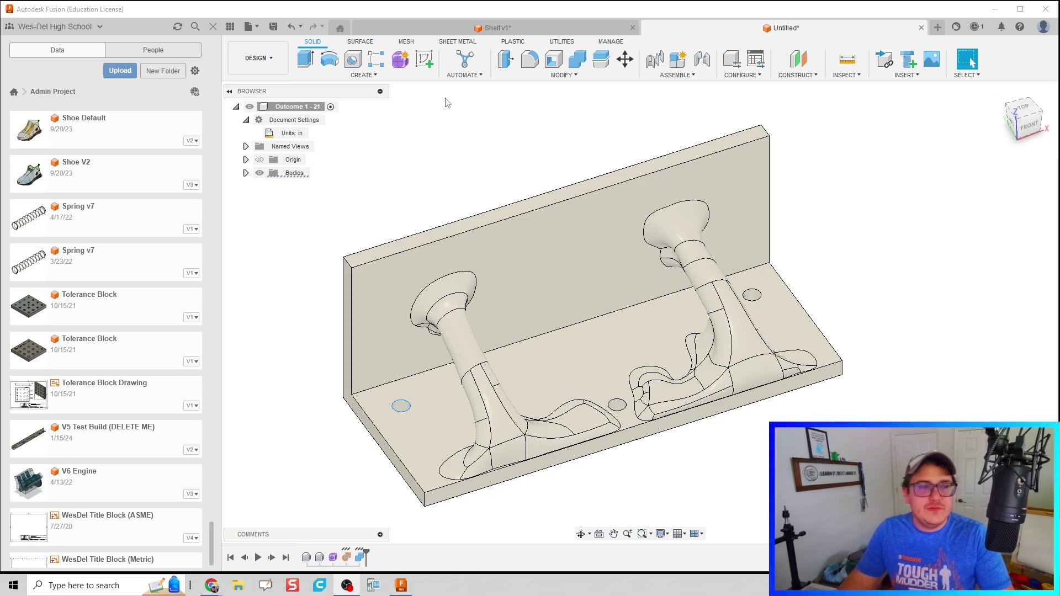
# Hide the Data Panel and orbit Outcome 1 - 21 toward a top-down view
pyautogui.click(210, 31)
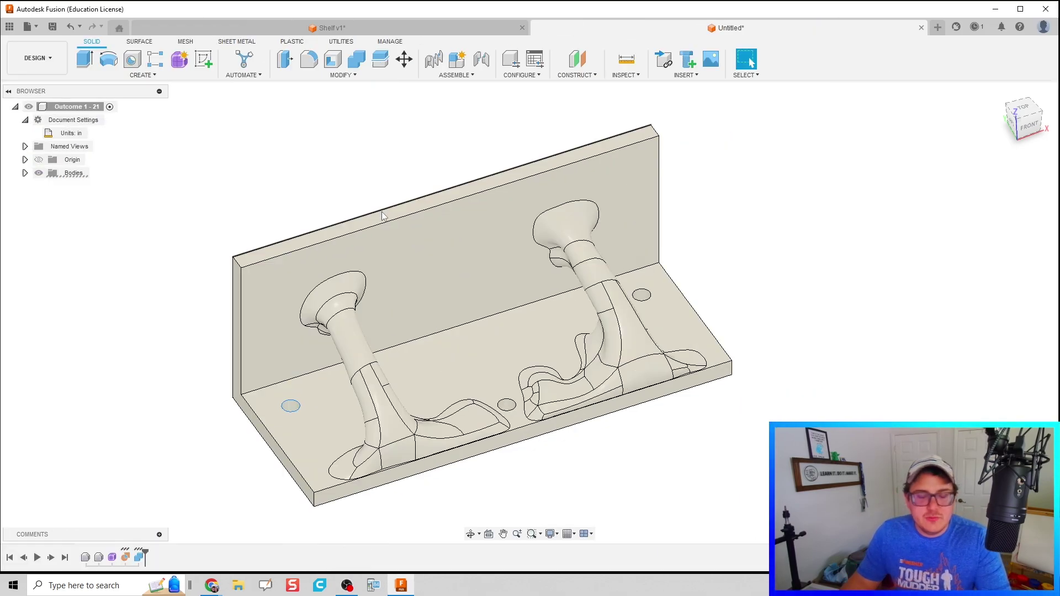
pyautogui.hotkey('shift', 'F4')
pyautogui.moveTo(464, 232); pyautogui.dragTo(437, 281)
pyautogui.press('Escape')
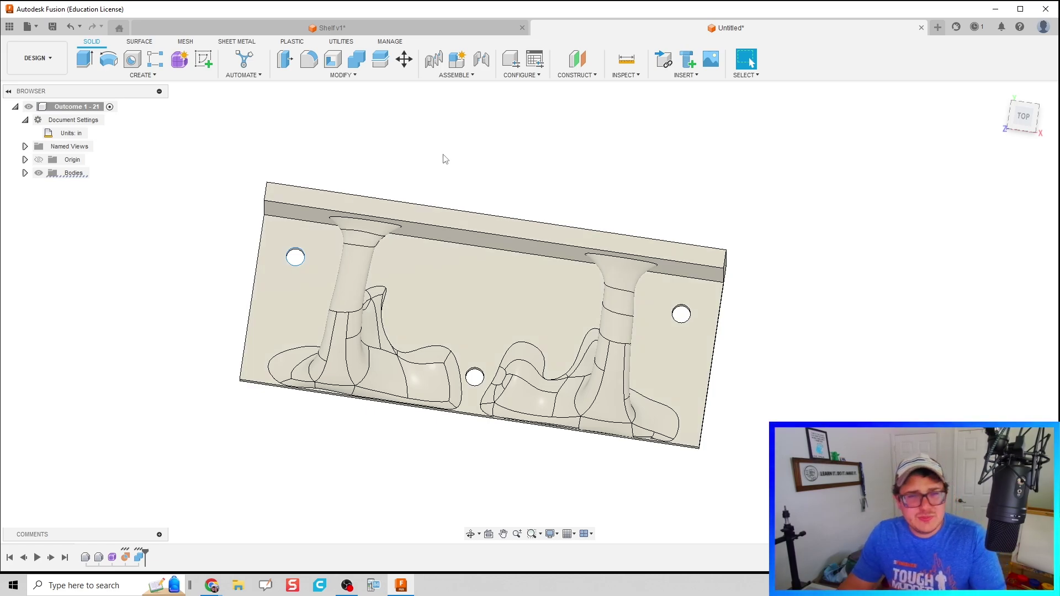
# Return to Shelf v1, finishing the outcome view and the Explore mode
pyautogui.click(409, 28)
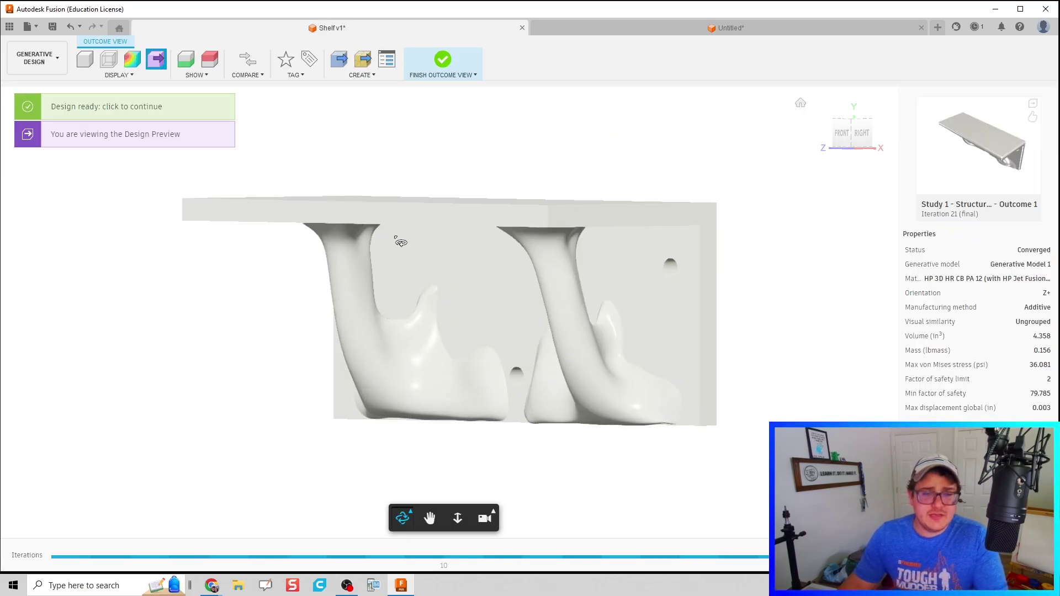
pyautogui.click(443, 61)
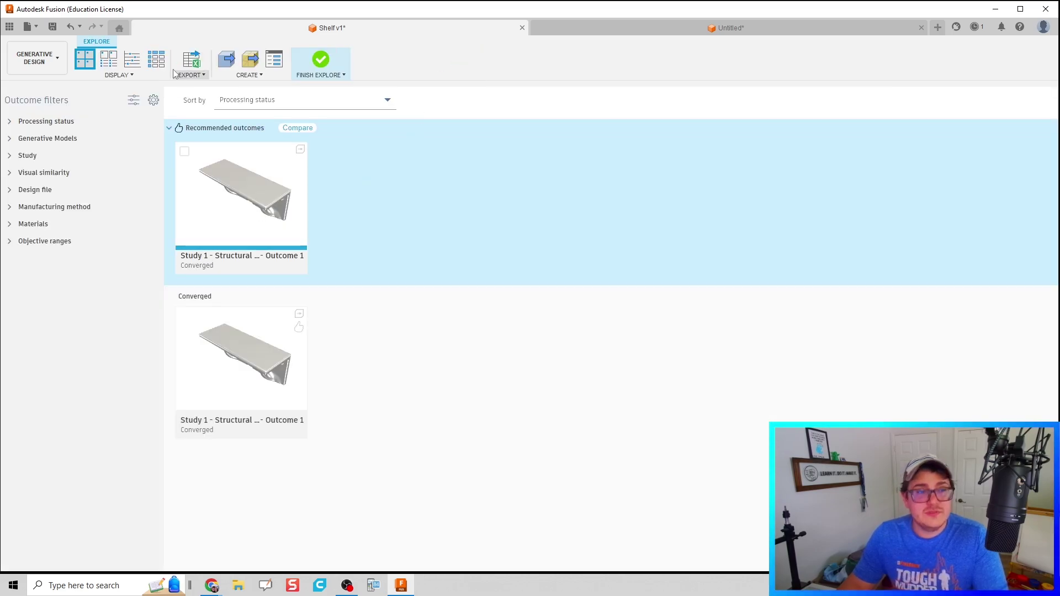
pyautogui.click(321, 60)
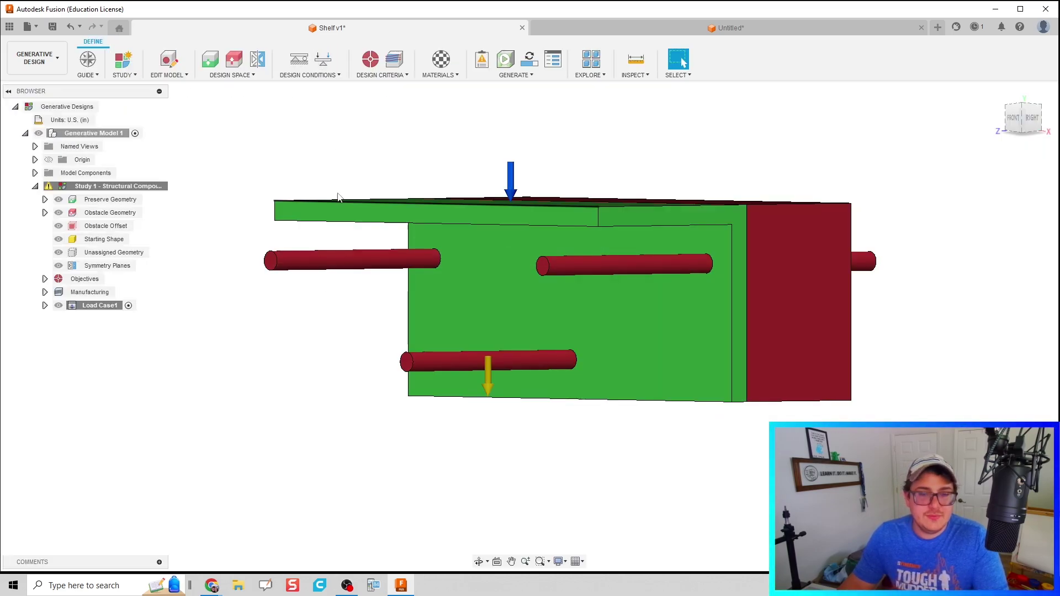
# Orbit the study setup to view it from below and select the middle obstacle rod
pyautogui.keyDown('shift'); pyautogui.moveTo(359, 177); pyautogui.dragTo(360, 187, button='middle'); pyautogui.keyUp('shift')
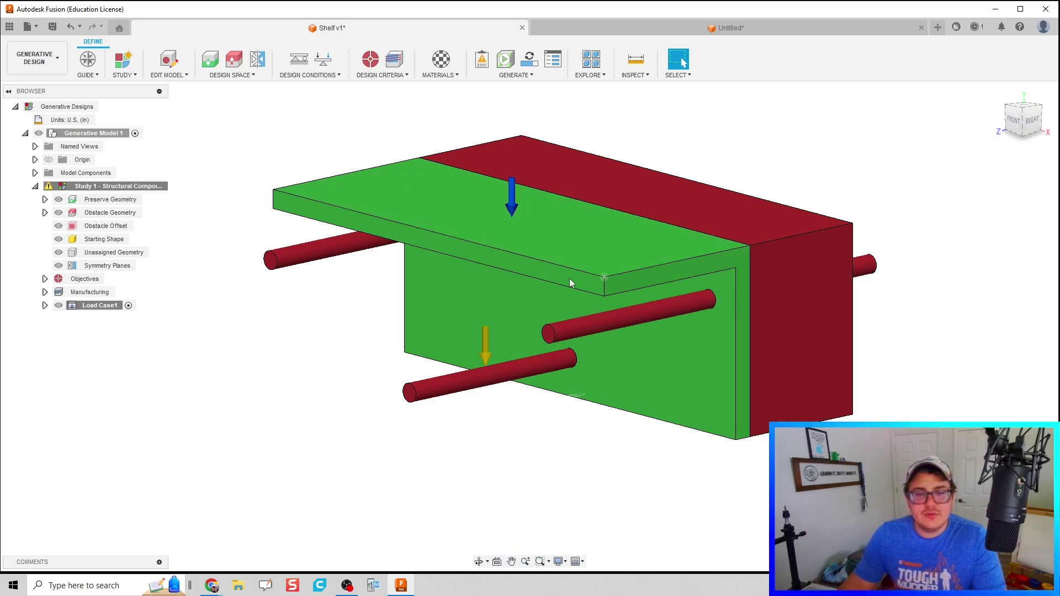
pyautogui.moveTo(476, 295)
pyautogui.keyDown('shift'); pyautogui.mouseDown(button='middle')
pyautogui.moveTo(472, 269)
pyautogui.moveTo(468, 294)
pyautogui.mouseUp(button='middle'); pyautogui.keyUp('shift')
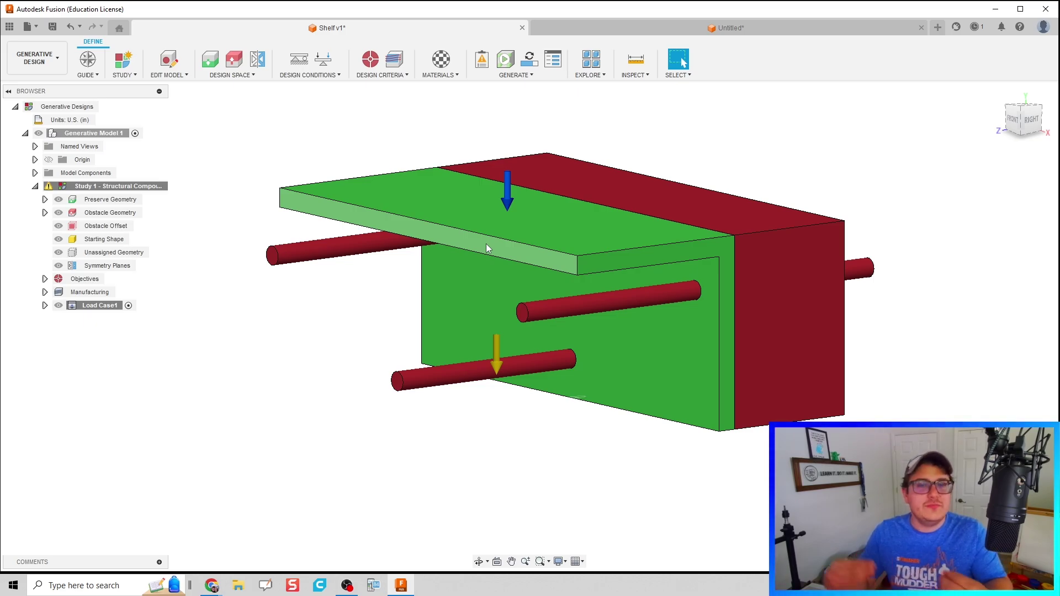
pyautogui.click(548, 313)
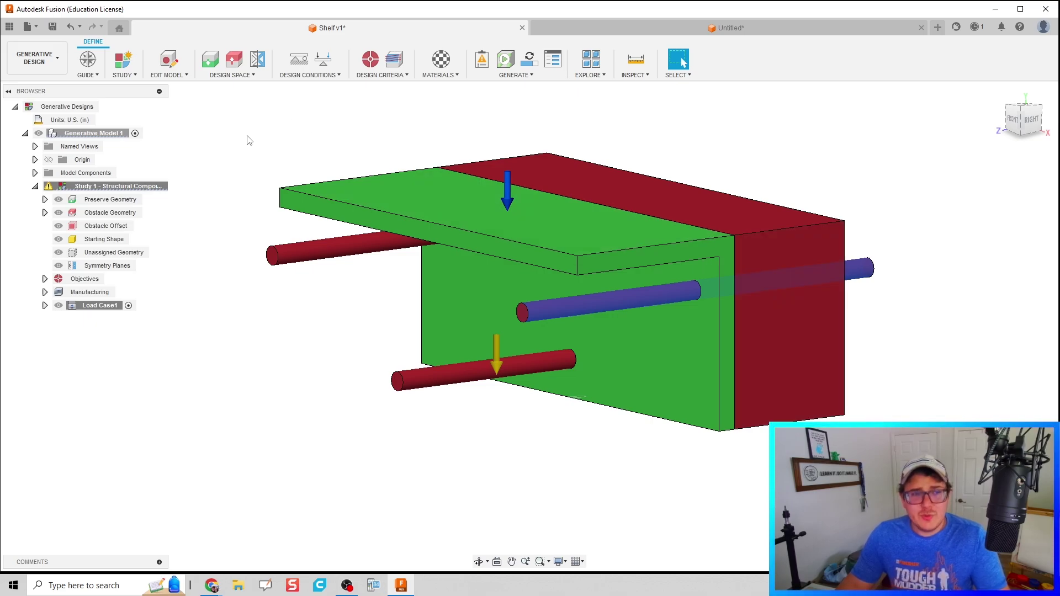
# Inspect the shelf body in the Design workspace, then start a blank Untitled(1) design
pyautogui.click(34, 58)
pyautogui.click(33, 83)
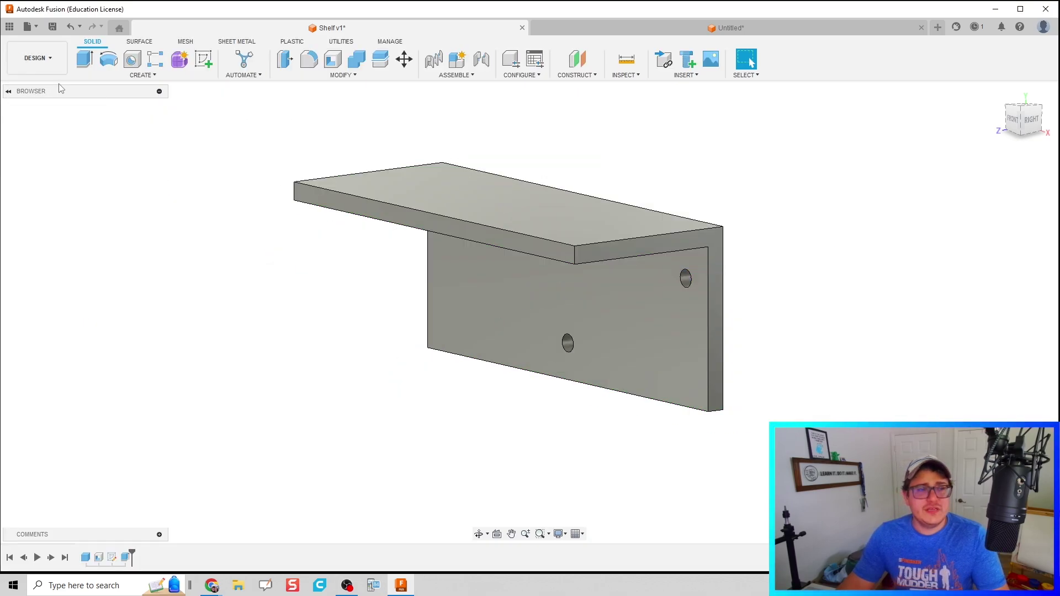
pyautogui.moveTo(396, 387)
pyautogui.keyDown('shift'); pyautogui.mouseDown(button='middle')
pyautogui.moveTo(398, 367)
pyautogui.moveTo(402, 374)
pyautogui.mouseUp(button='middle'); pyautogui.keyUp('shift')
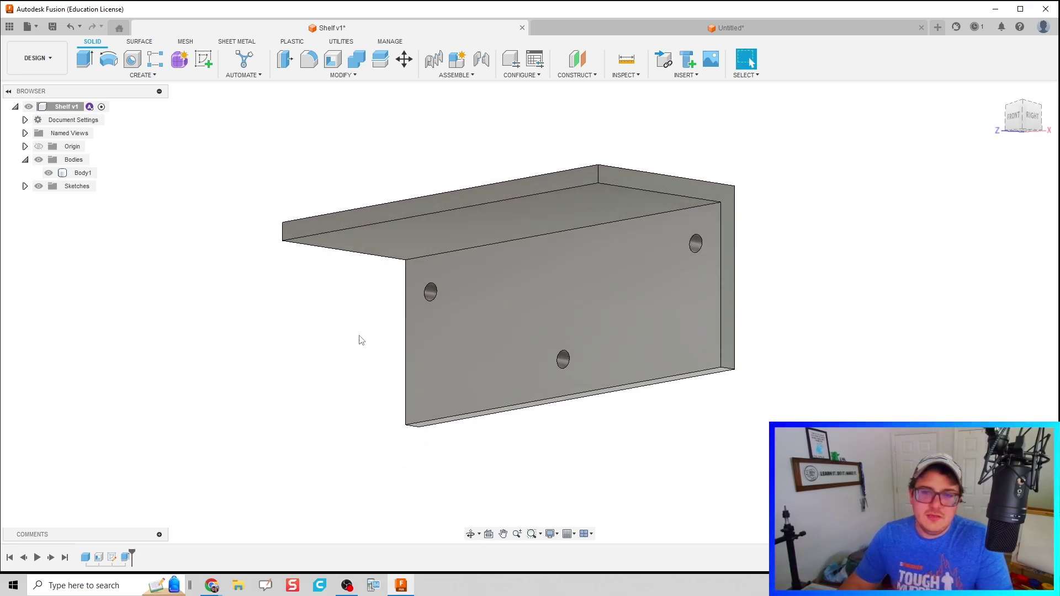
pyautogui.click(638, 30)
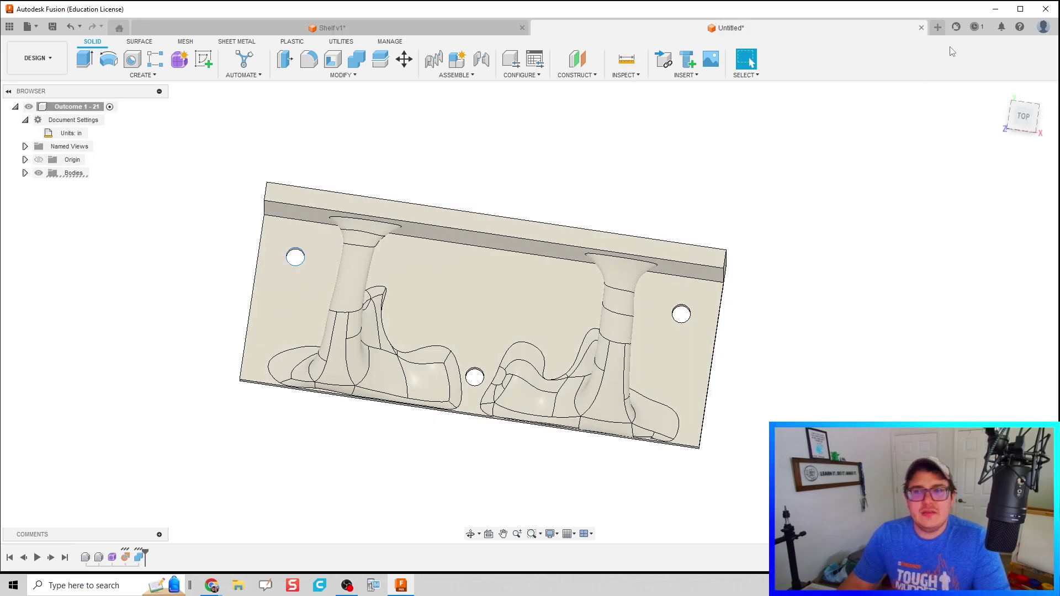
pyautogui.click(938, 27)
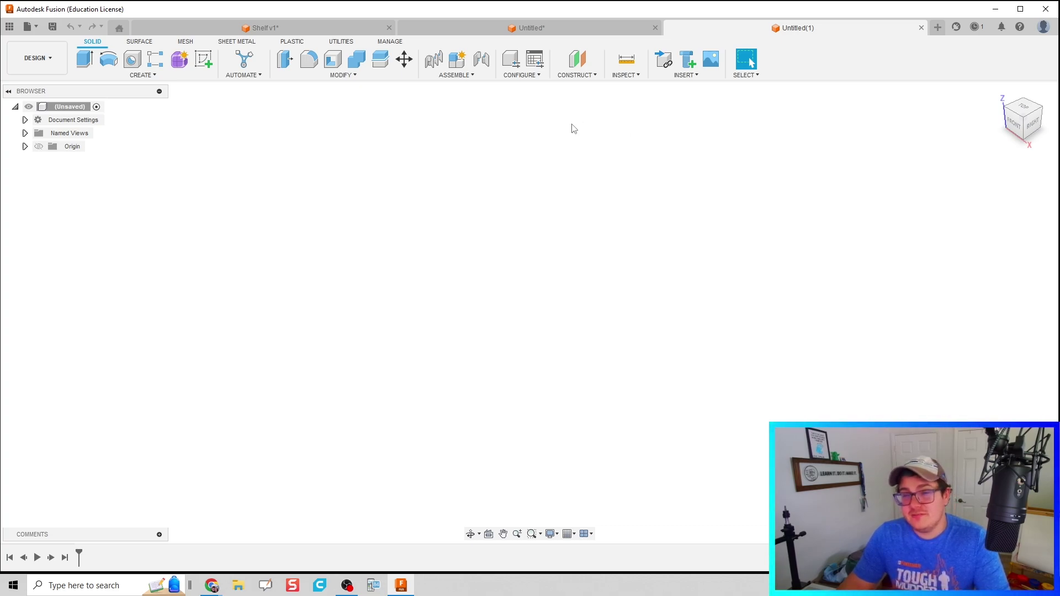
# Sketch two nested rectangles from the origin on the front XZ plane
pyautogui.click(204, 61)
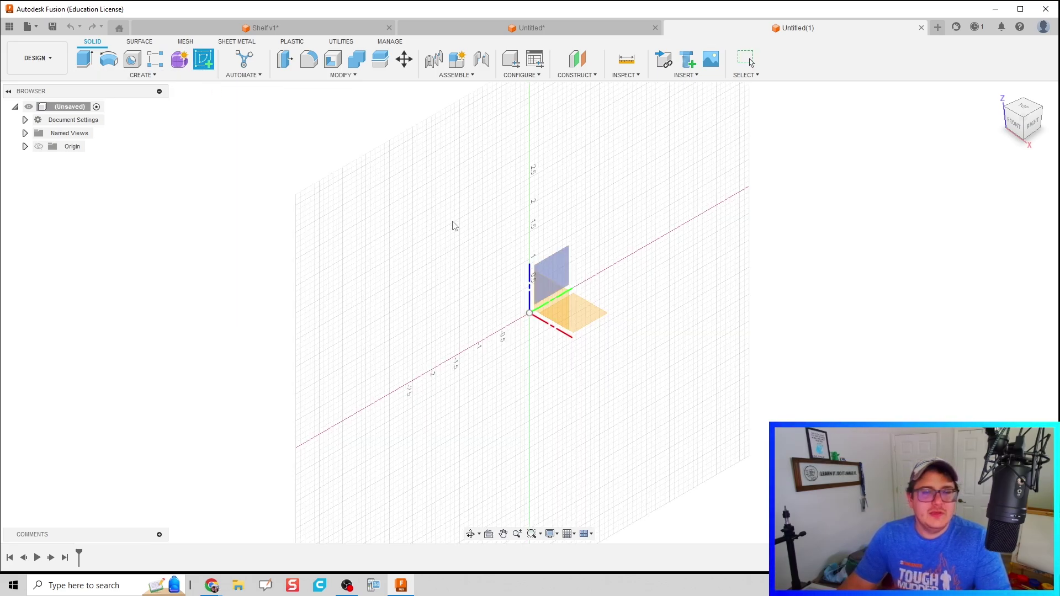
pyautogui.click(557, 286)
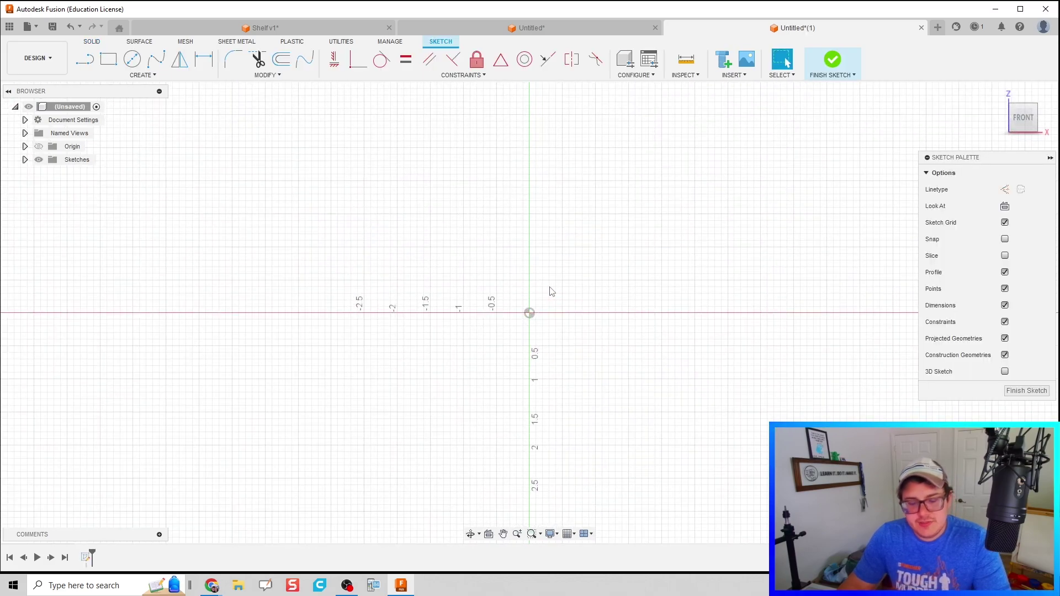
pyautogui.press('r')
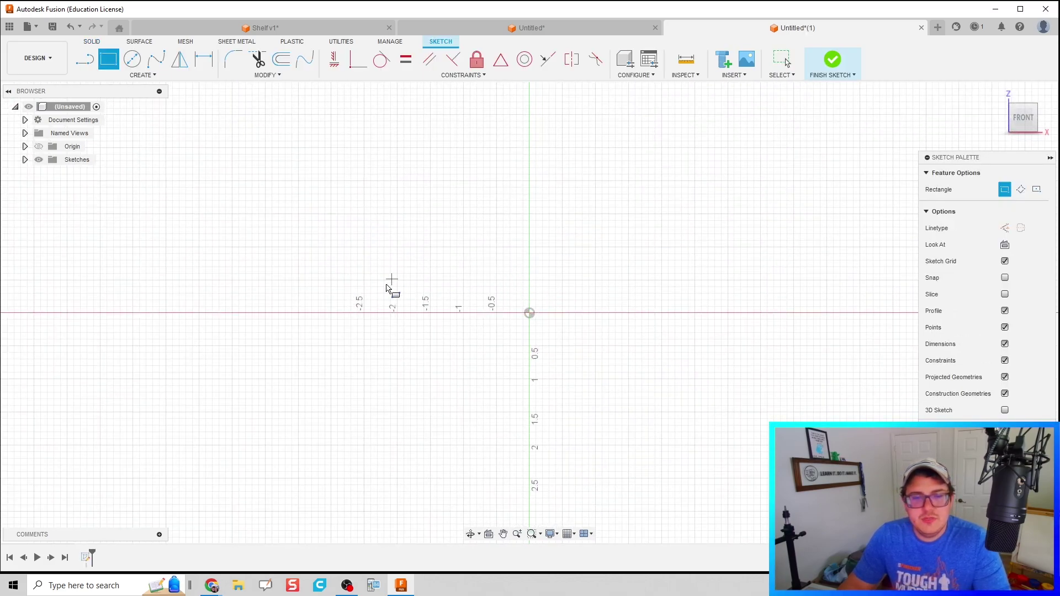
pyautogui.click(528, 313)
pyautogui.click(677, 175)
pyautogui.click(538, 309)
pyautogui.click(651, 200)
# Dimension the outer rectangle to 3 in high by 3 in wide
pyautogui.press('d')
pyautogui.click(679, 189)
pyautogui.click(725, 188)
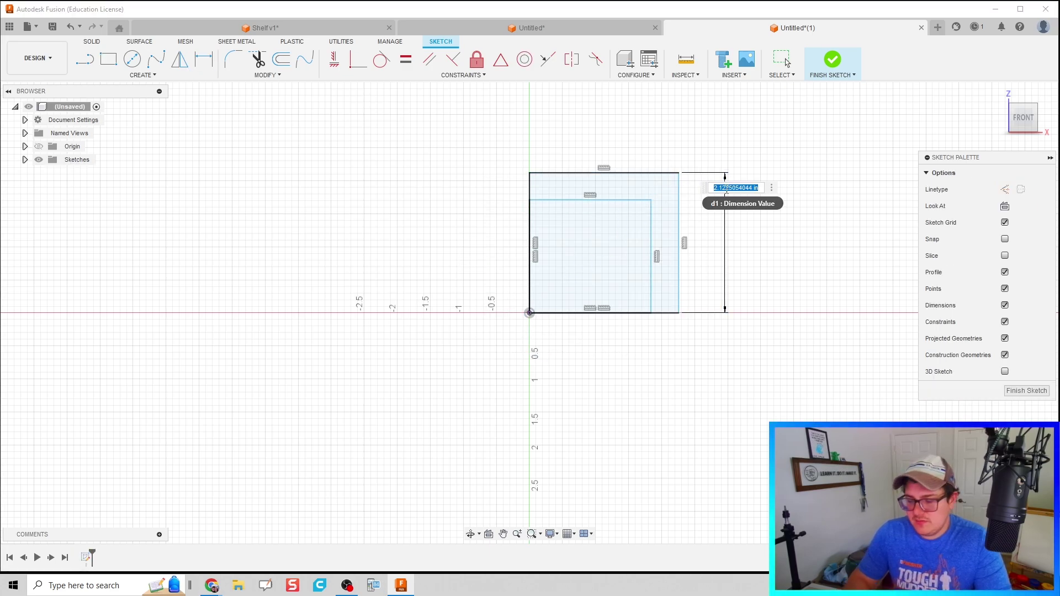
pyautogui.write('3')
pyautogui.press('Return')
pyautogui.moveTo(580, 163); pyautogui.dragTo(583, 257, button='middle')
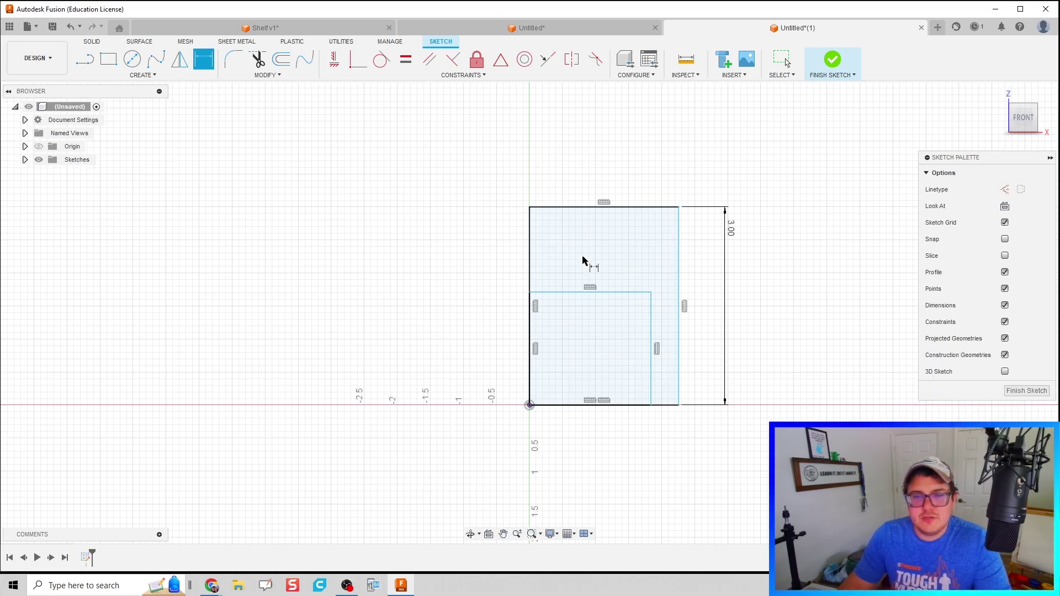
pyautogui.click(585, 209)
pyautogui.click(589, 176)
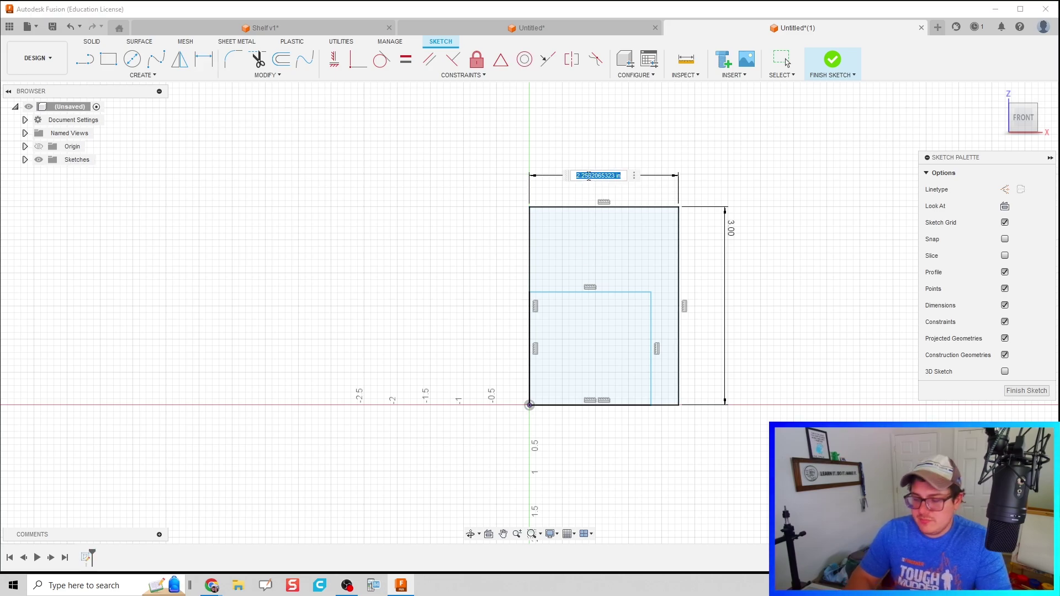
pyautogui.write('3')
pyautogui.press('Return')
# Set both leg thicknesses to 0.25 in between the inner and outer rectangles
pyautogui.click(654, 373)
pyautogui.click(730, 376)
pyautogui.click(701, 438)
pyautogui.write('0.25')
pyautogui.press('Return')
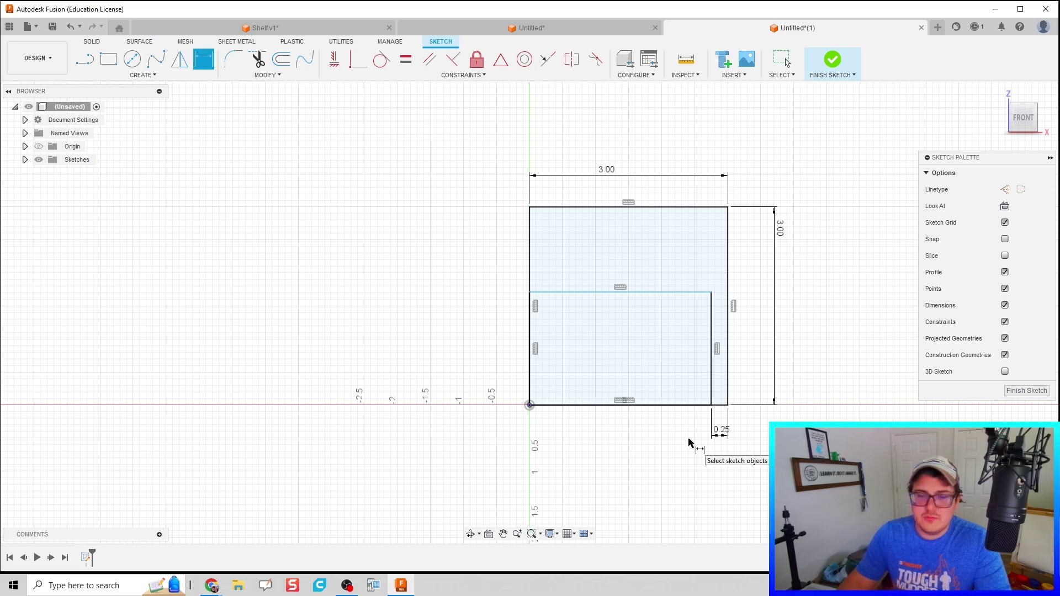
pyautogui.click(665, 292)
pyautogui.click(647, 214)
pyautogui.click(454, 254)
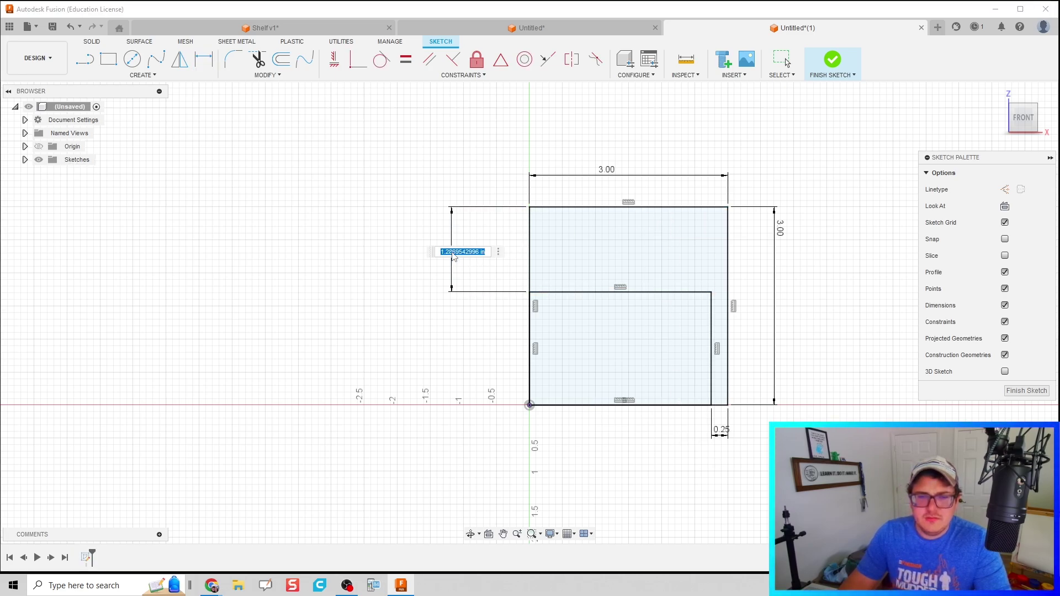
pyautogui.write('0.25')
pyautogui.press('Return')
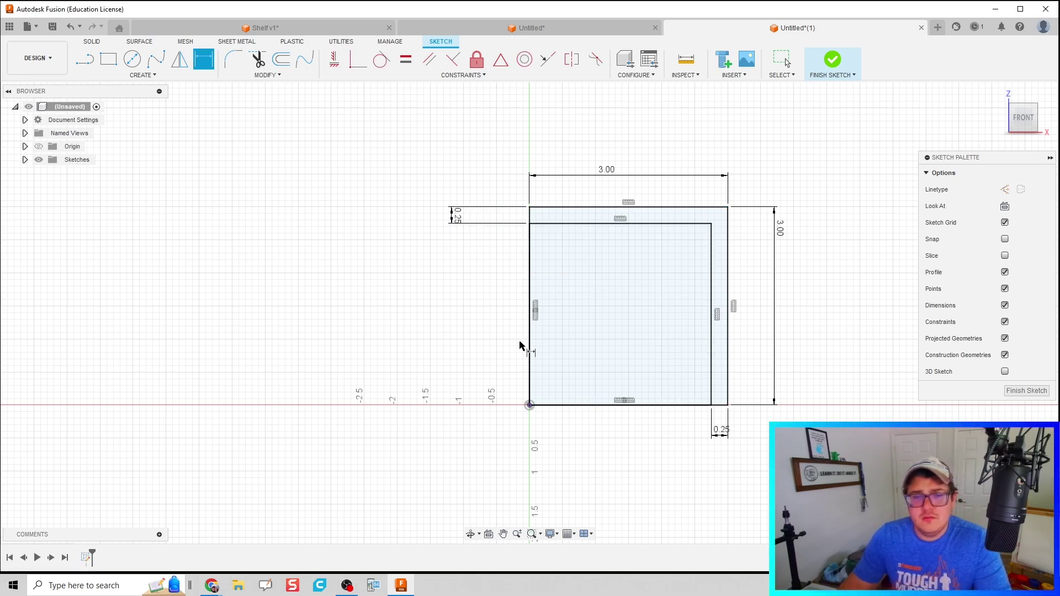
# Trim the left and bottom lines to leave the inverted L profile
pyautogui.press('t')
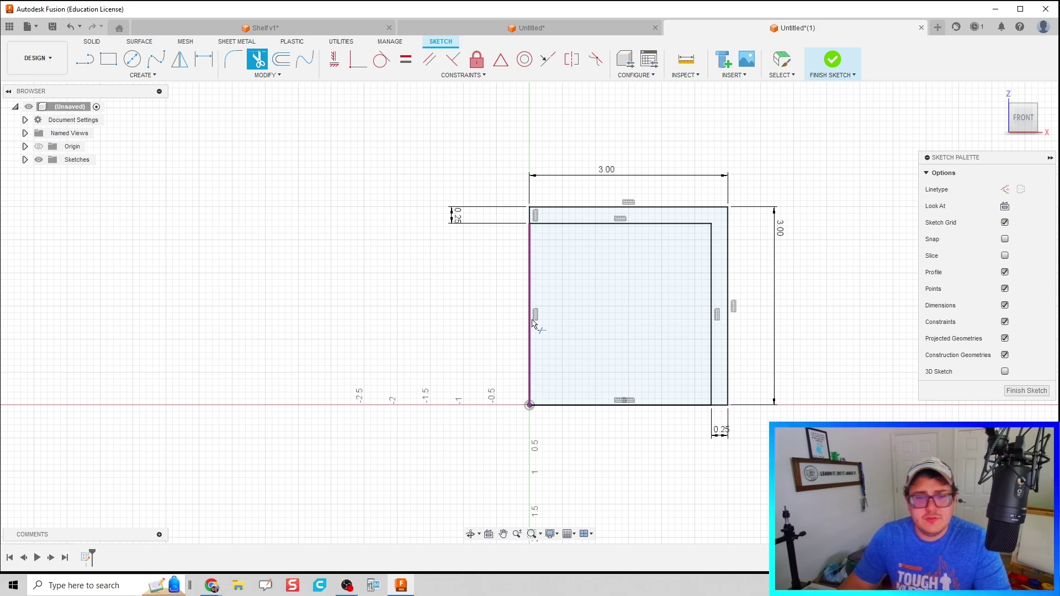
pyautogui.click(534, 309)
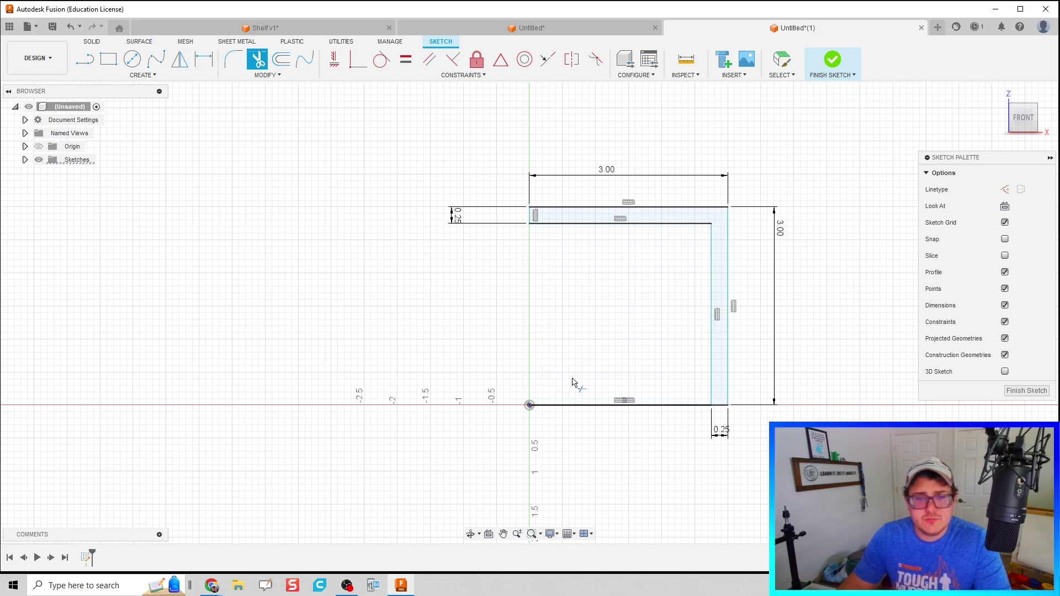
pyautogui.click(593, 410)
pyautogui.moveTo(562, 422); pyautogui.dragTo(517, 433, button='middle')
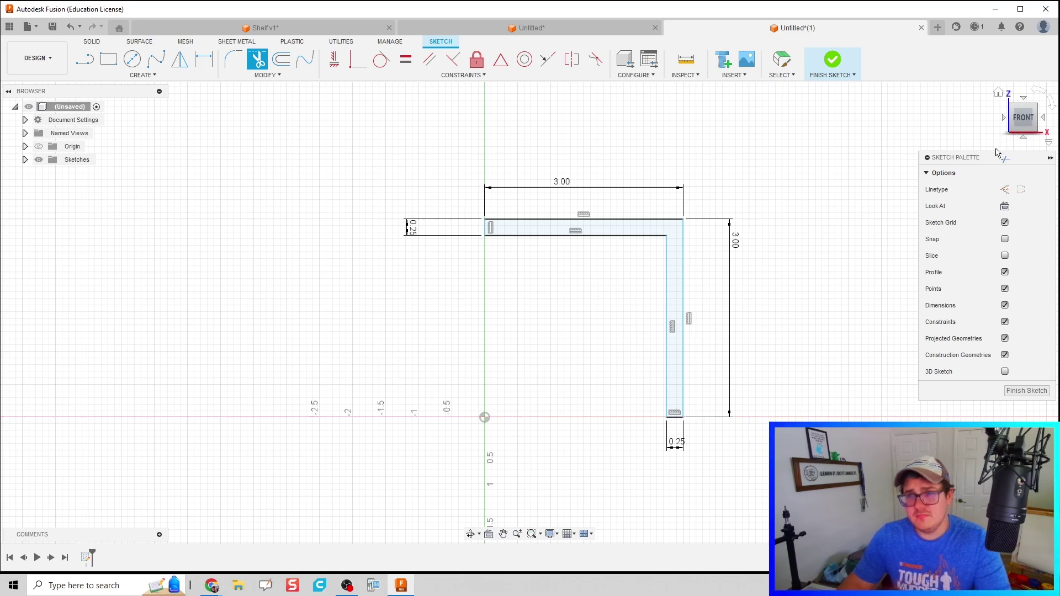
# Extrude the L profile 8.5 in as a new solid body
pyautogui.click(833, 61)
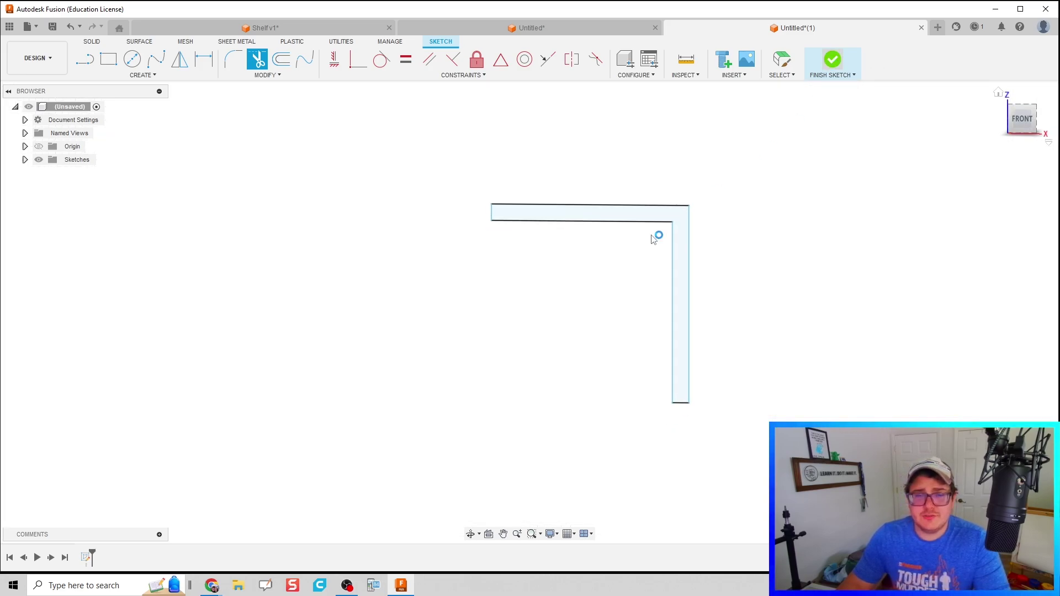
pyautogui.press('e')
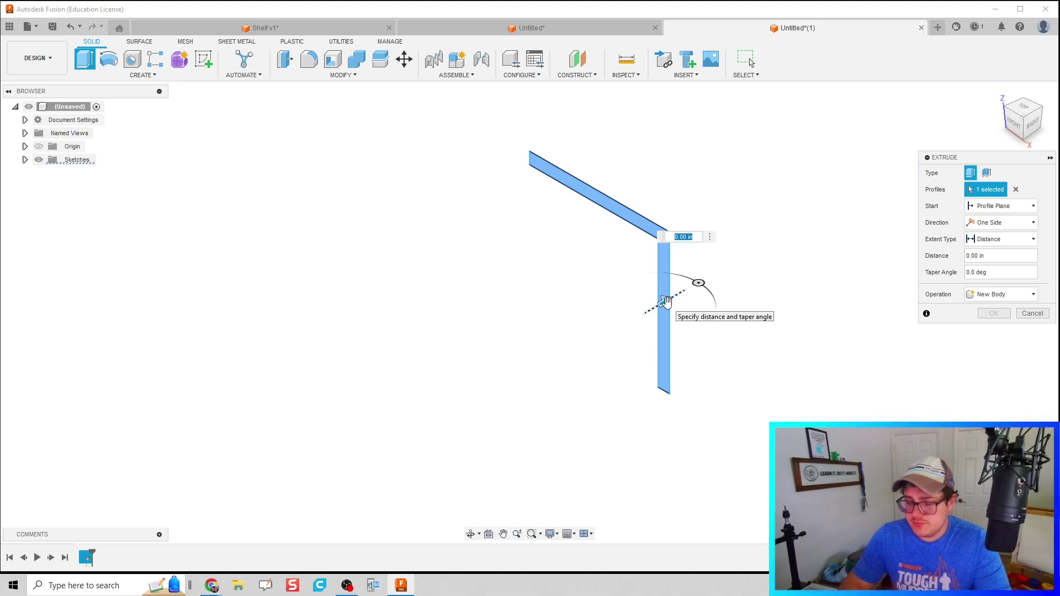
pyautogui.press('Return')
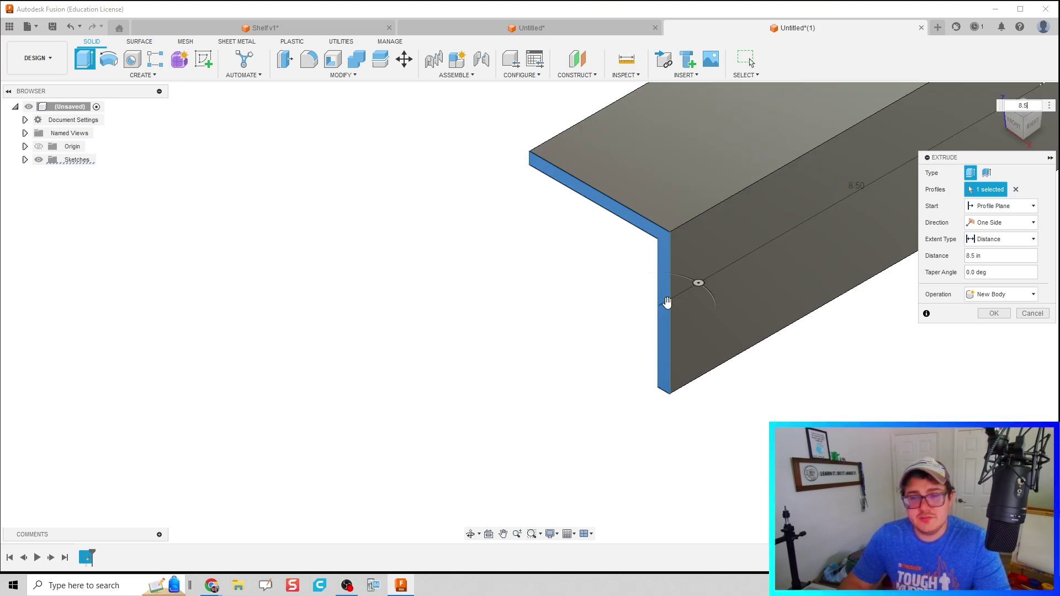
pyautogui.press('Return')
pyautogui.scroll(3, 480, 396)
pyautogui.keyDown('shift'); pyautogui.moveTo(480, 396); pyautogui.dragTo(541, 363, button='middle'); pyautogui.keyUp('shift')
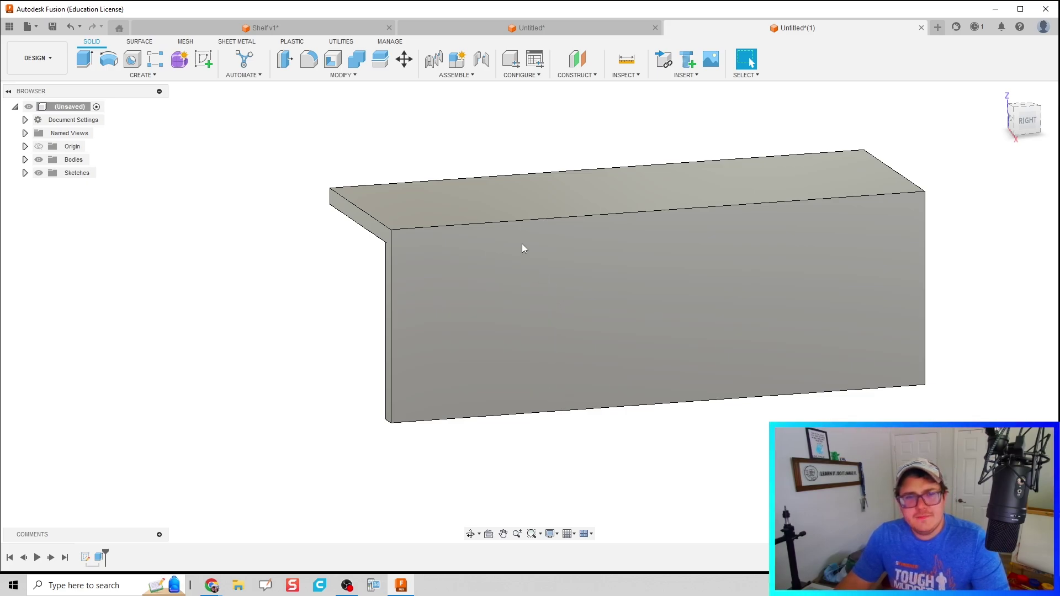
# Start a sketch on the bracket's front face and place the two hole circles
pyautogui.click(203, 59)
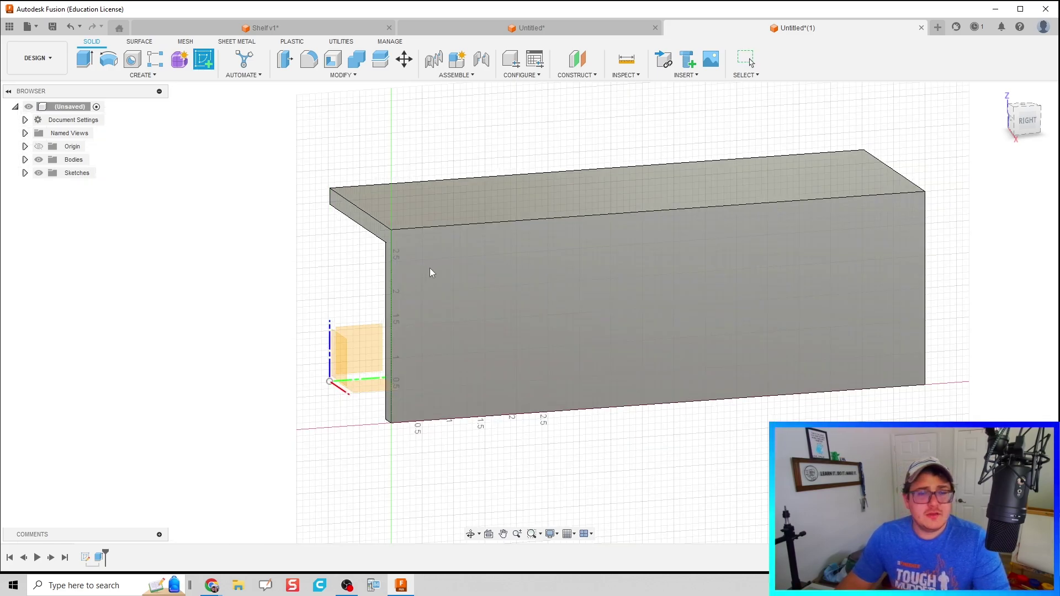
pyautogui.click(670, 357)
pyautogui.press('c')
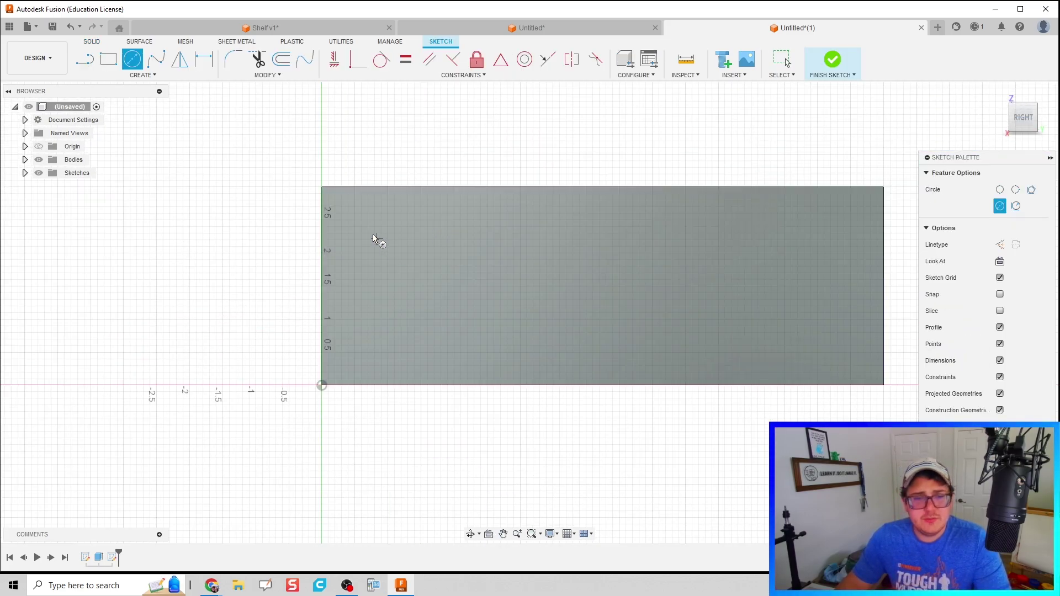
pyautogui.click(359, 223)
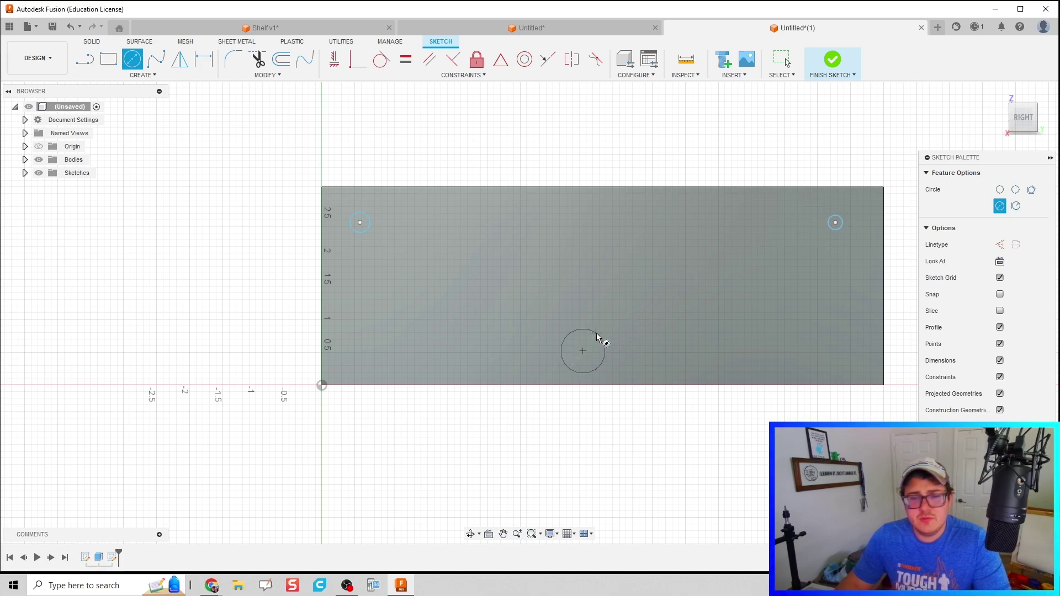
pyautogui.press('Escape')
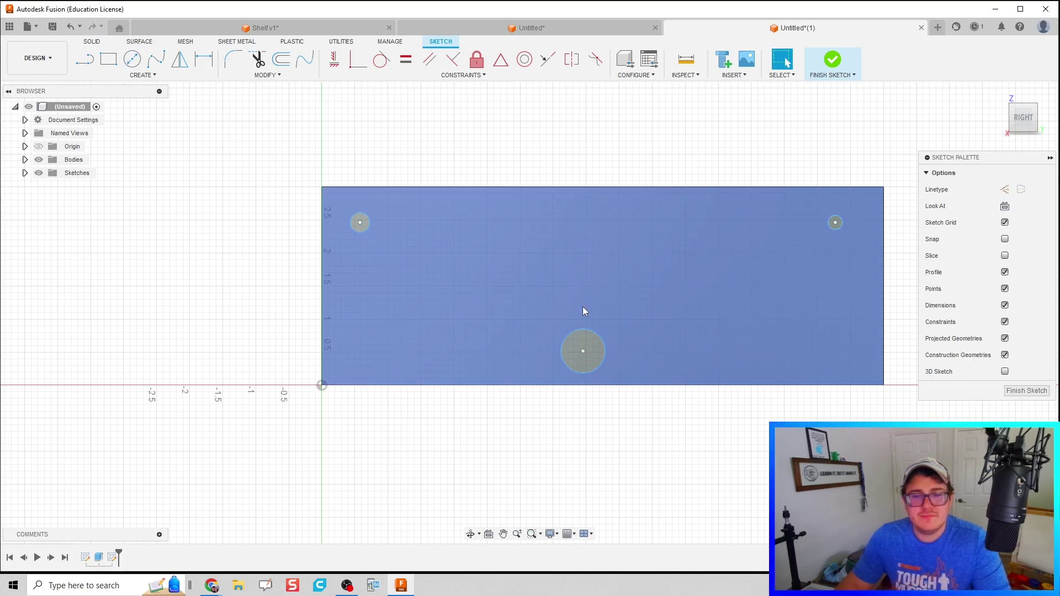
pyautogui.hotkey('ctrl', 'z')
# Dimension both circles to a 3/16 in diameter
pyautogui.press('d')
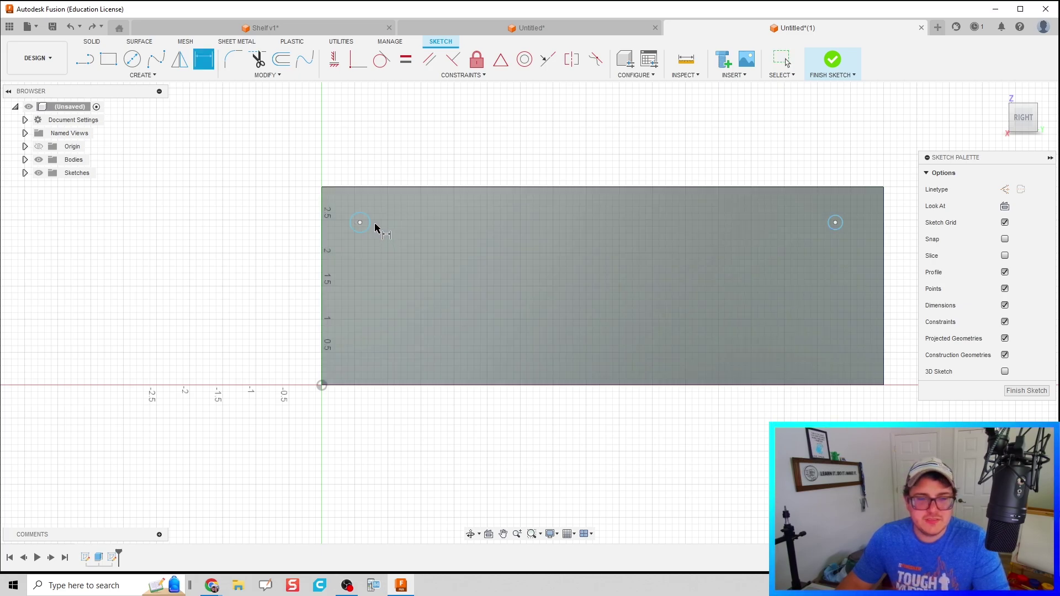
pyautogui.click(373, 226)
pyautogui.click(370, 178)
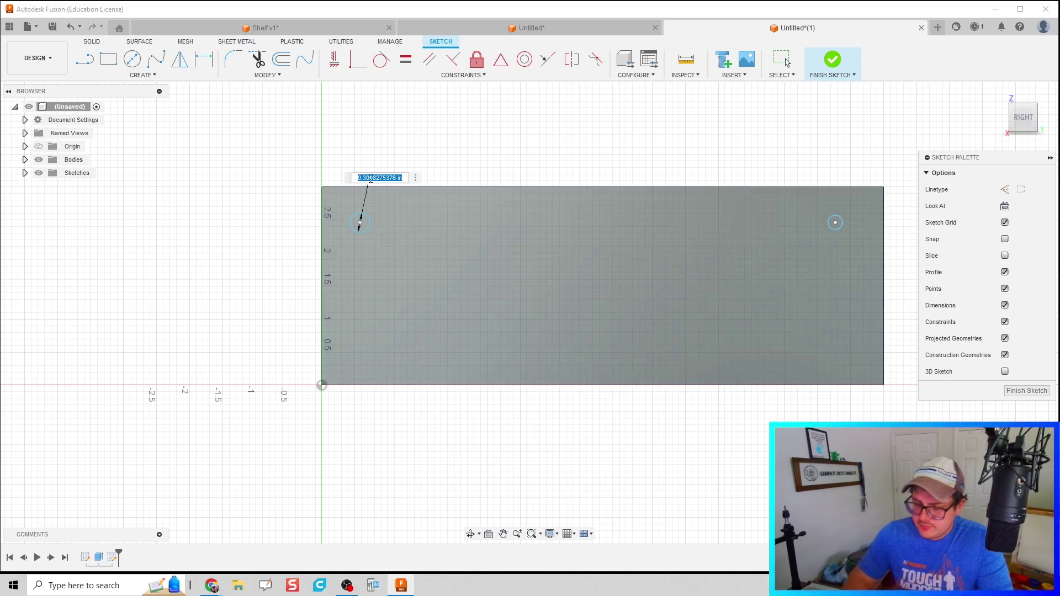
pyautogui.write('3/16')
pyautogui.press('Return')
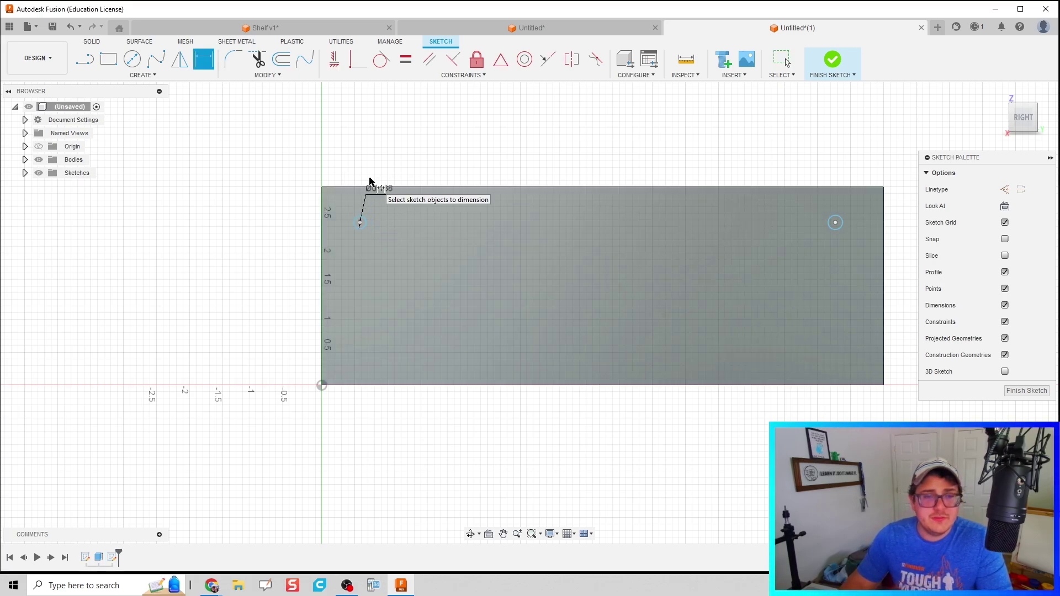
pyautogui.scroll(1, 360, 225)
pyautogui.scroll(2, 773, 251)
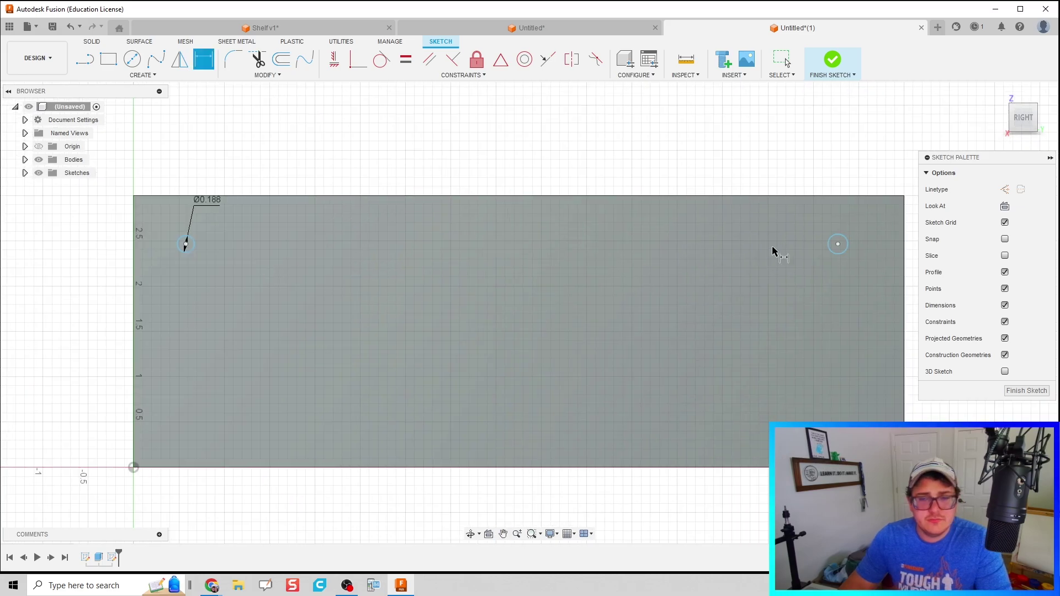
pyautogui.click(835, 245)
pyautogui.click(743, 236)
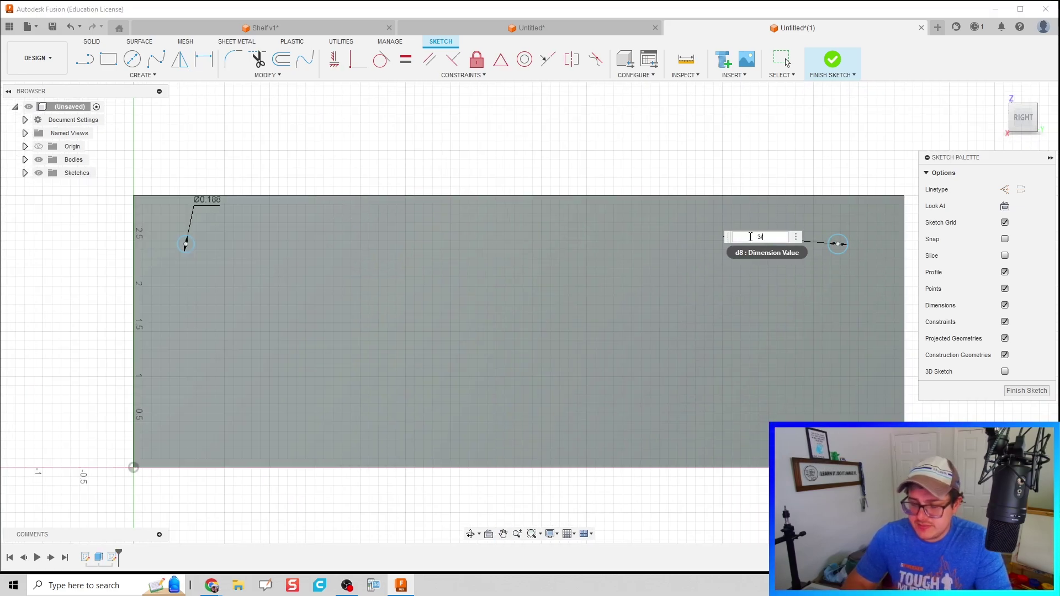
pyautogui.press('Escape')
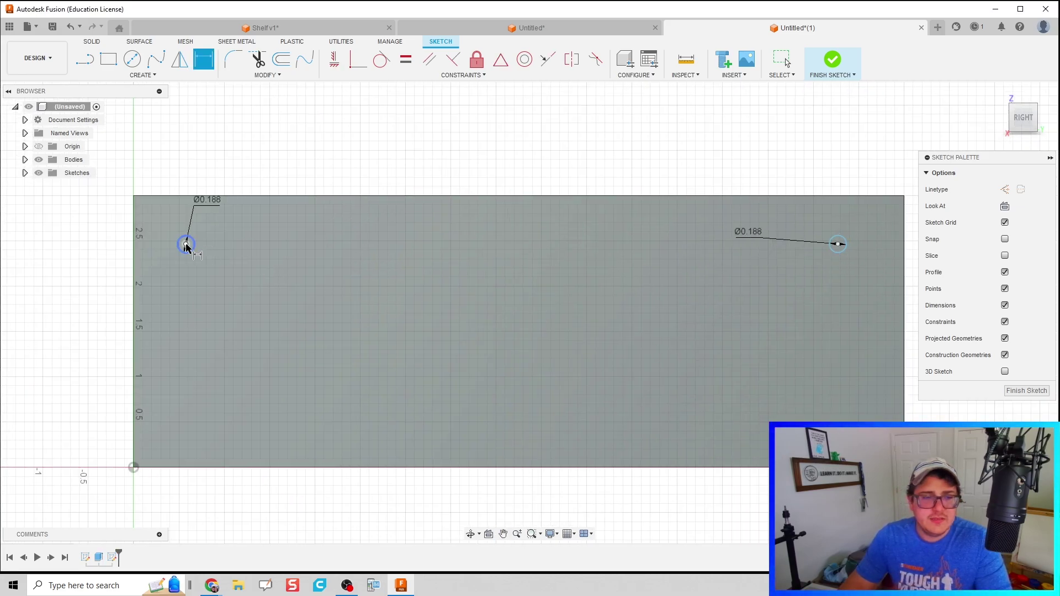
# Set the left hole 0.75 in from the left edge
pyautogui.click(138, 251)
pyautogui.click(146, 156)
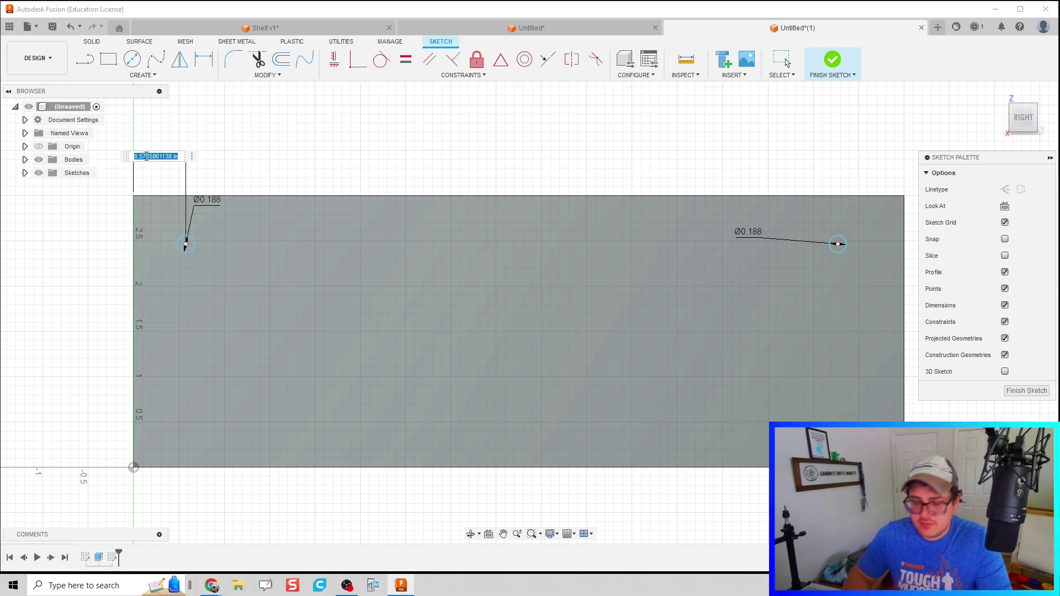
pyautogui.write('0.5')
pyautogui.press('Return')
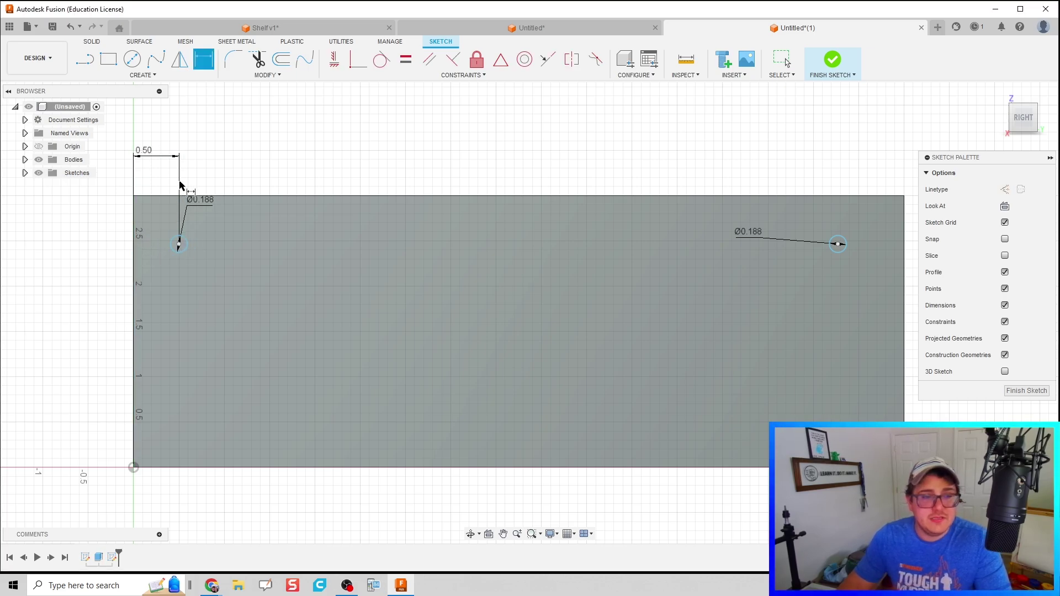
pyautogui.doubleClick(145, 153)
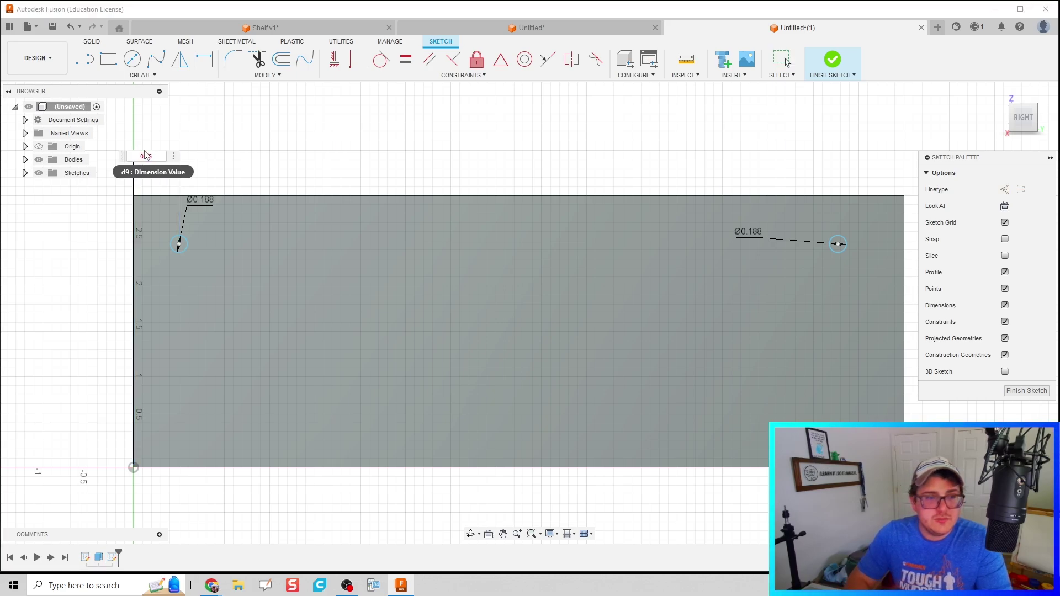
pyautogui.write('0.75')
pyautogui.press('Return')
# Set the right hole 0.75 in from the right edge and the holes 7.00 apart
pyautogui.click(850, 244)
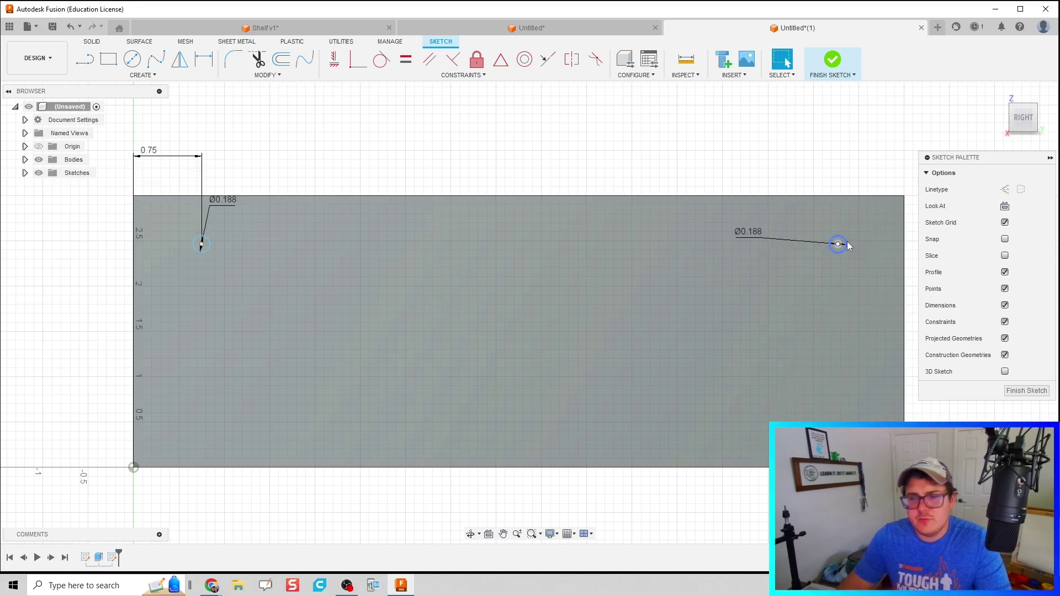
pyautogui.press('d')
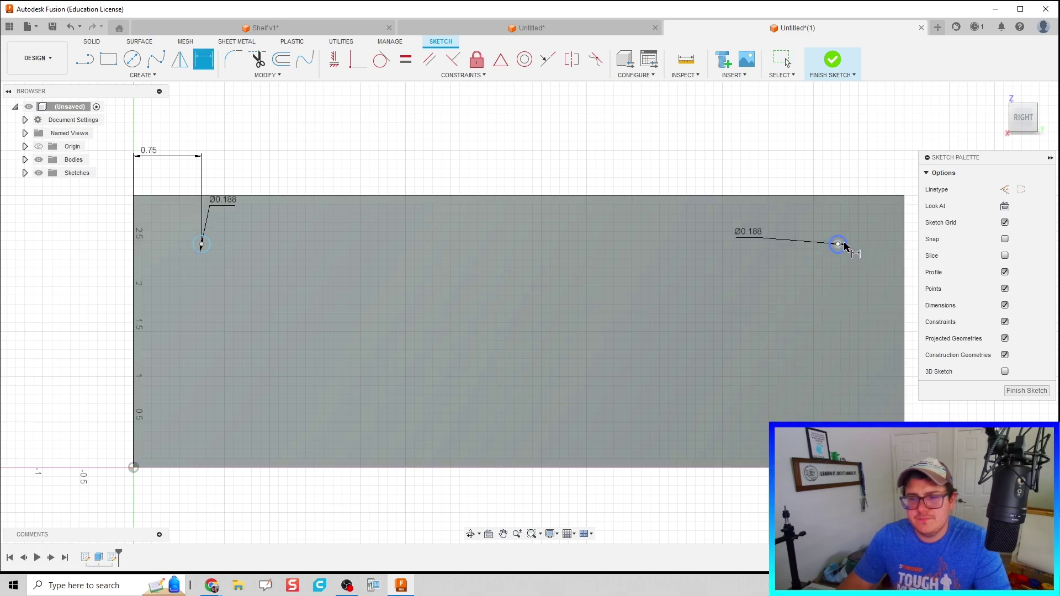
pyautogui.click(839, 244)
pyautogui.click(904, 243)
pyautogui.click(887, 159)
pyautogui.write('0.75')
pyautogui.press('Return')
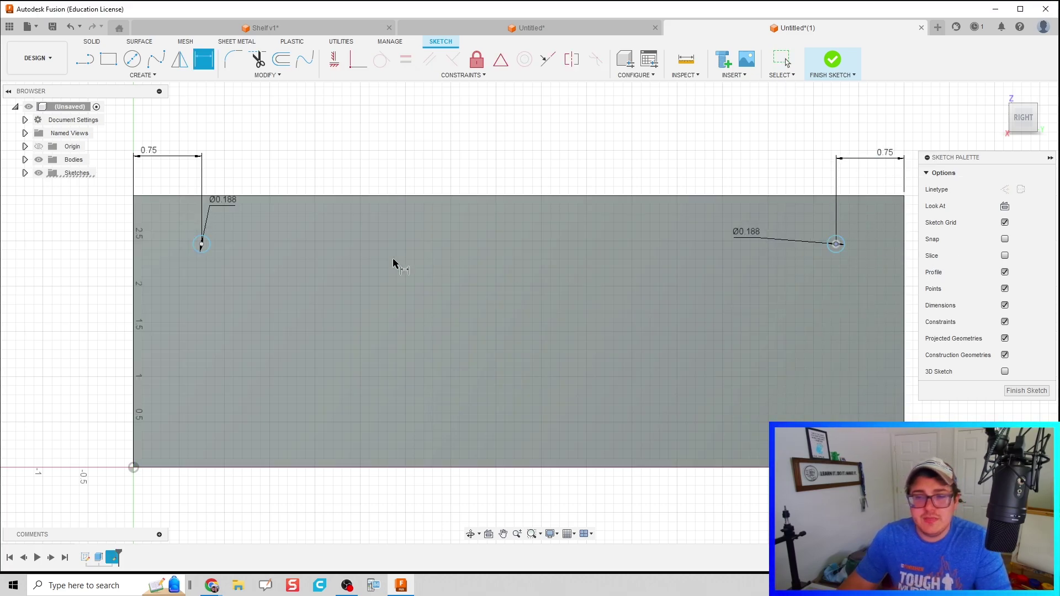
pyautogui.click(203, 244)
pyautogui.click(424, 146)
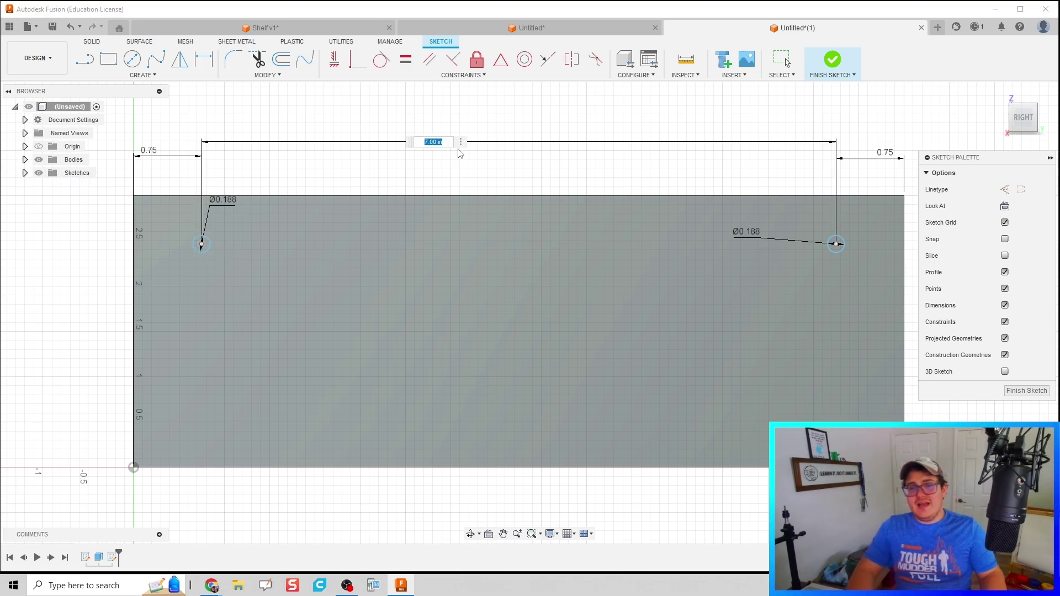
pyautogui.press('Return')
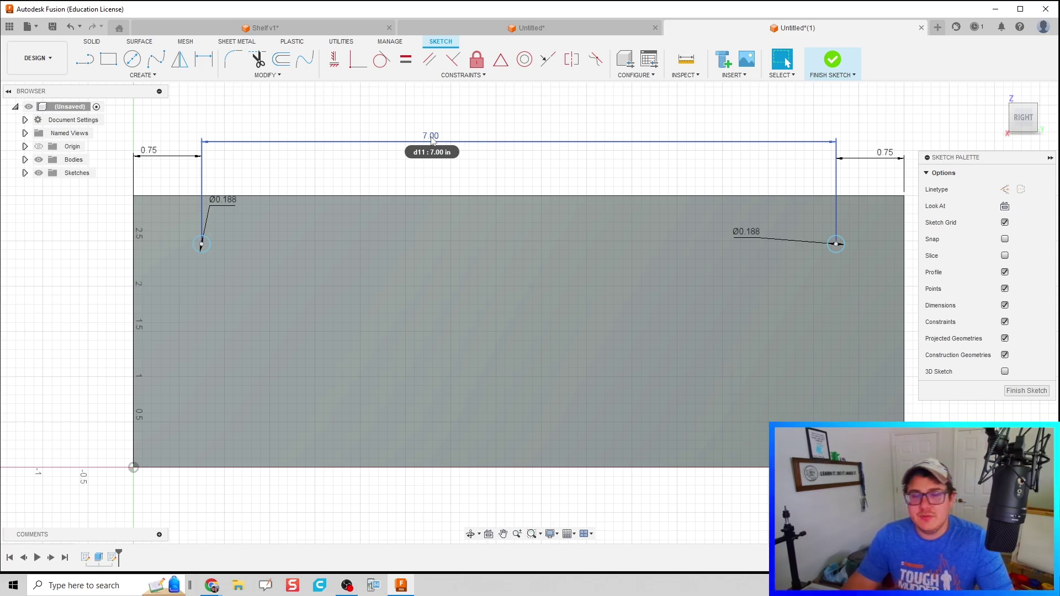
# Place the holes 0.50 in below the top edge
pyautogui.click(531, 309)
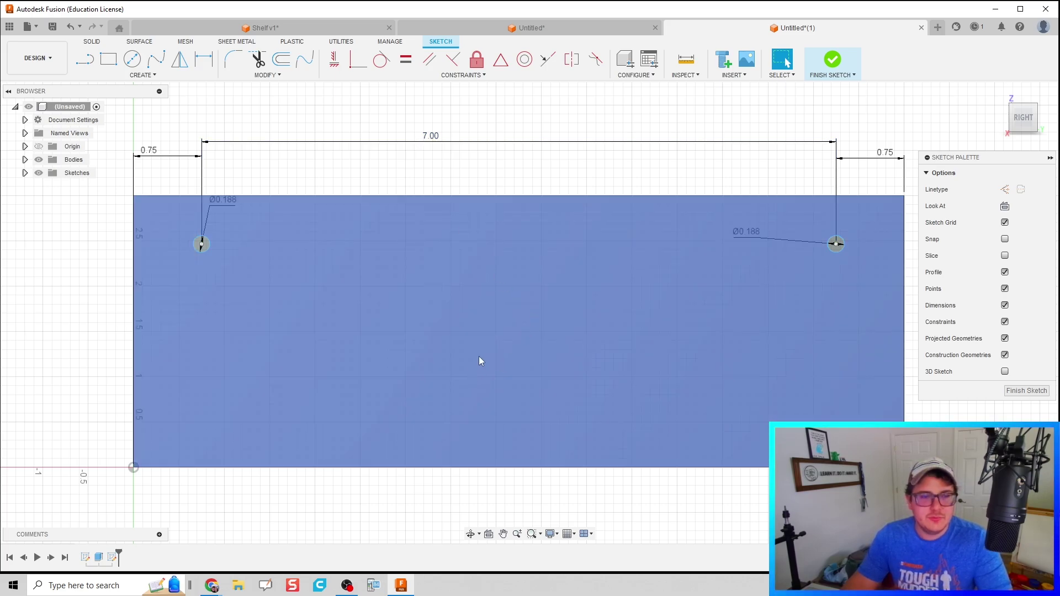
pyautogui.press('d')
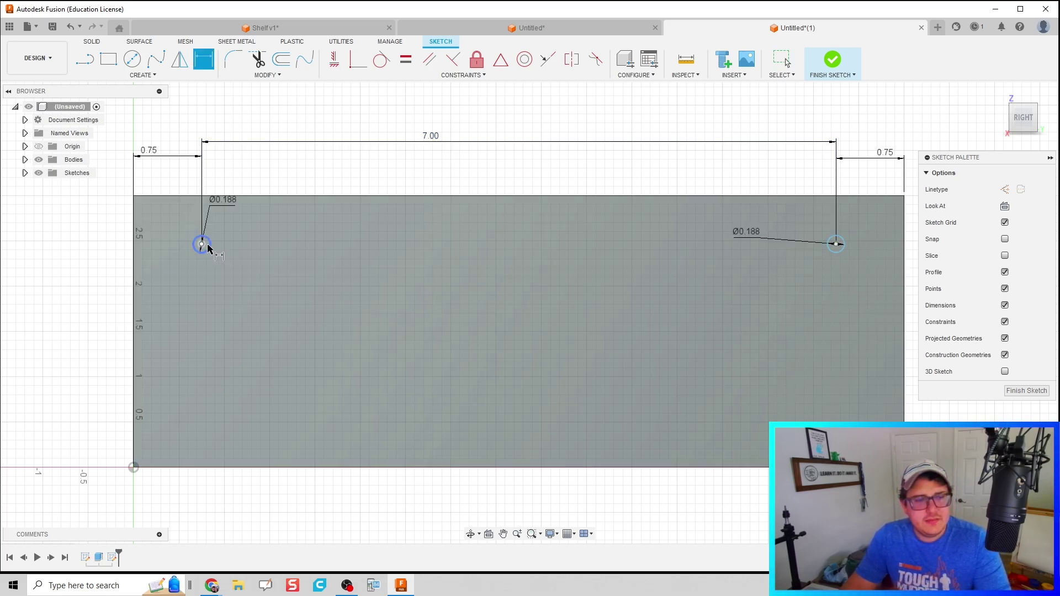
pyautogui.click(202, 243)
pyautogui.click(203, 196)
pyautogui.click(83, 219)
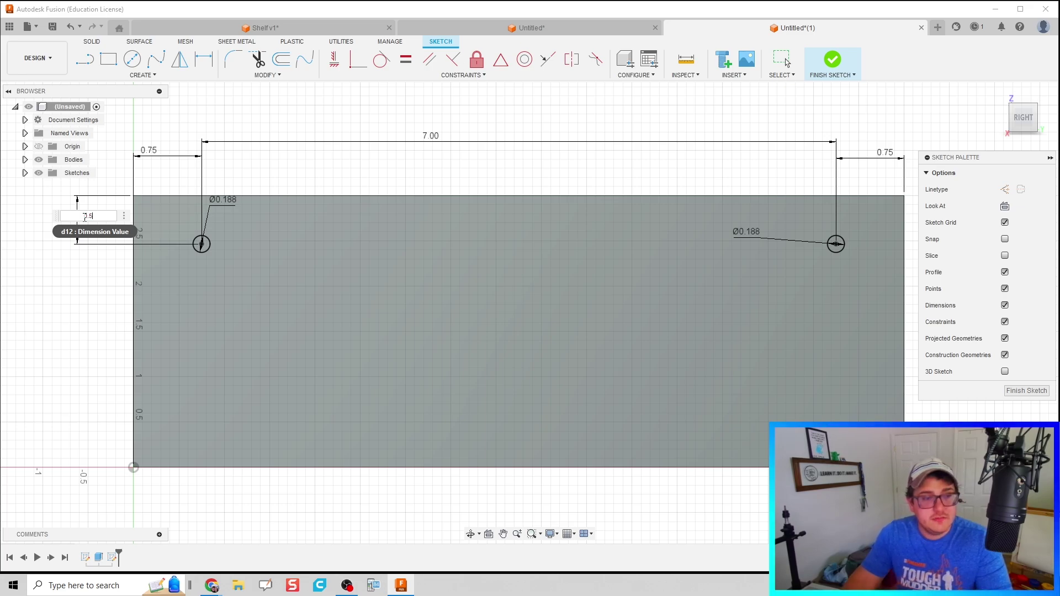
pyautogui.write('0.5')
pyautogui.press('Return')
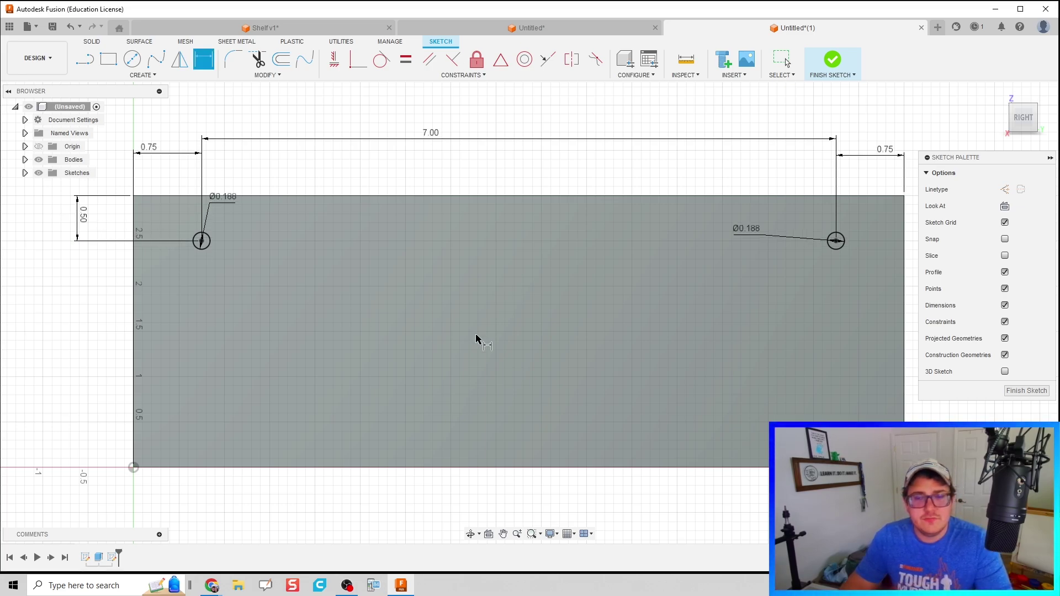
# Rectangular-pattern both holes, quantity 2, 2.00 in straight down
pyautogui.click(150, 75)
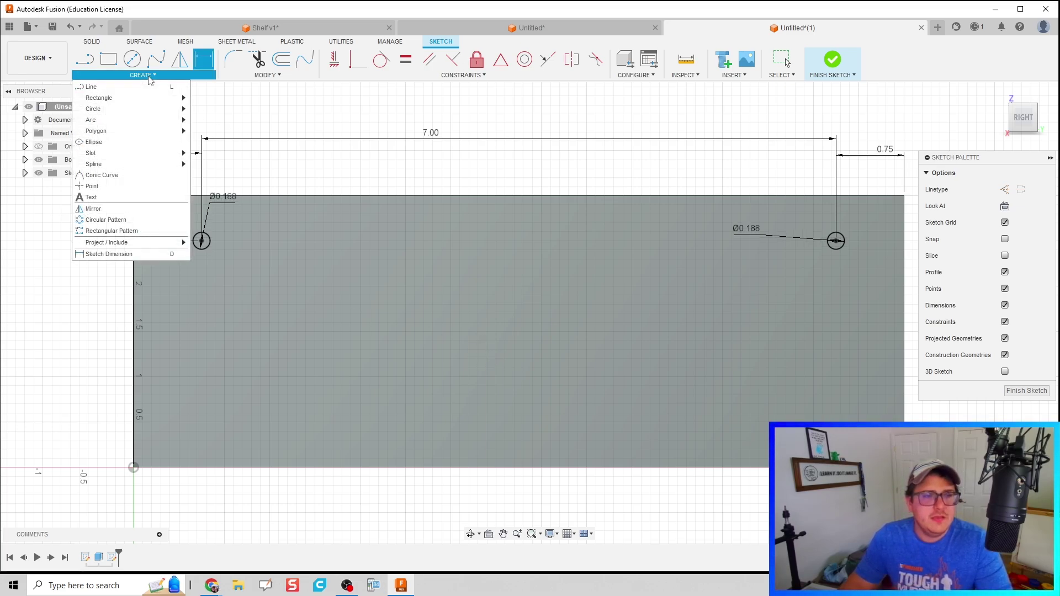
pyautogui.click(134, 231)
pyautogui.click(201, 241)
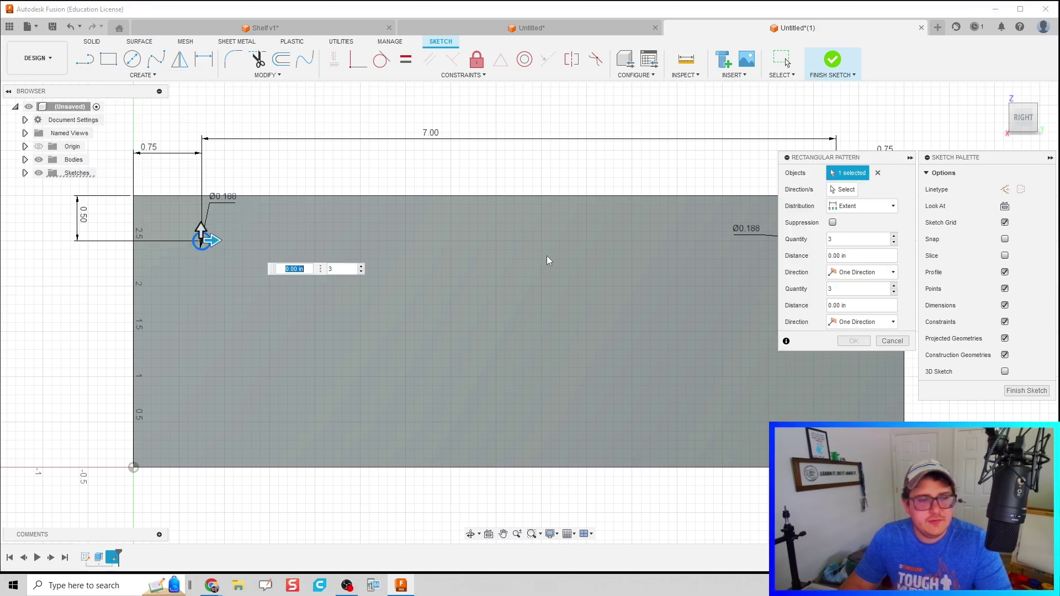
pyautogui.moveTo(724, 266); pyautogui.dragTo(611, 279, button='middle')
pyautogui.click(723, 253)
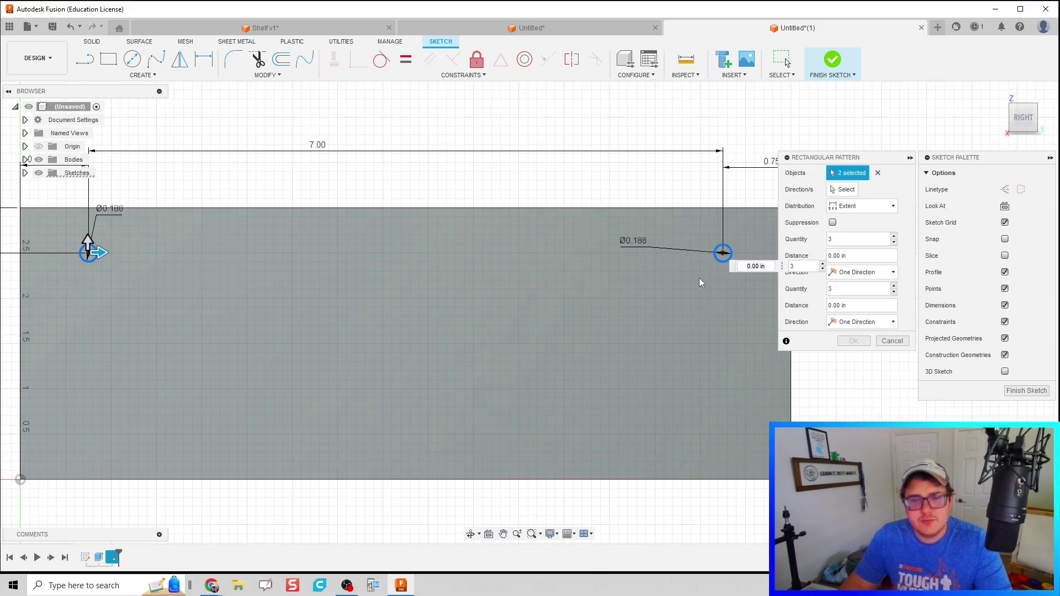
pyautogui.scroll(-2, 481, 318)
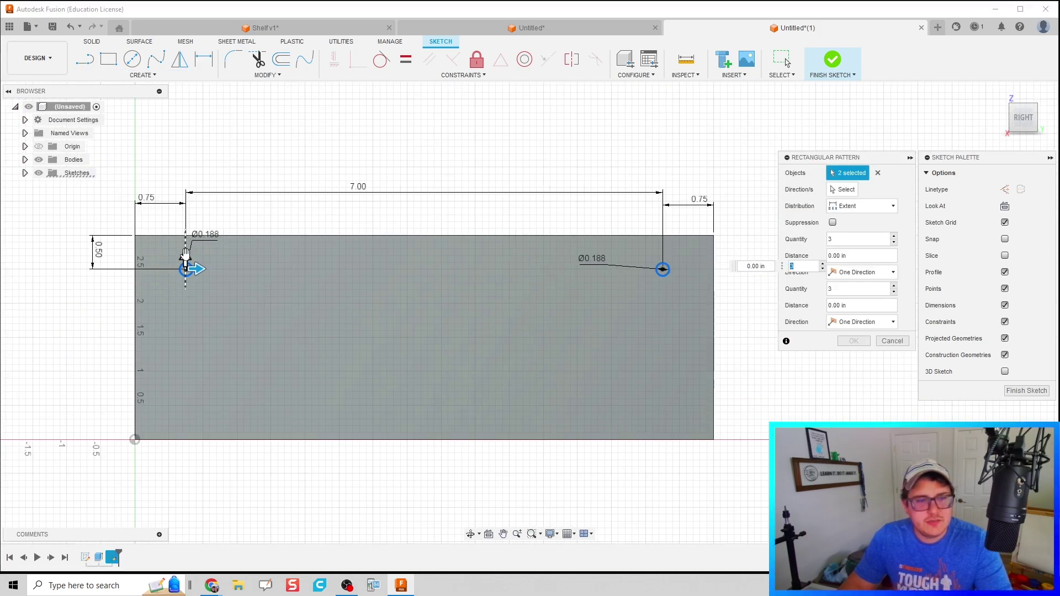
pyautogui.moveTo(186, 256); pyautogui.dragTo(183, 390)
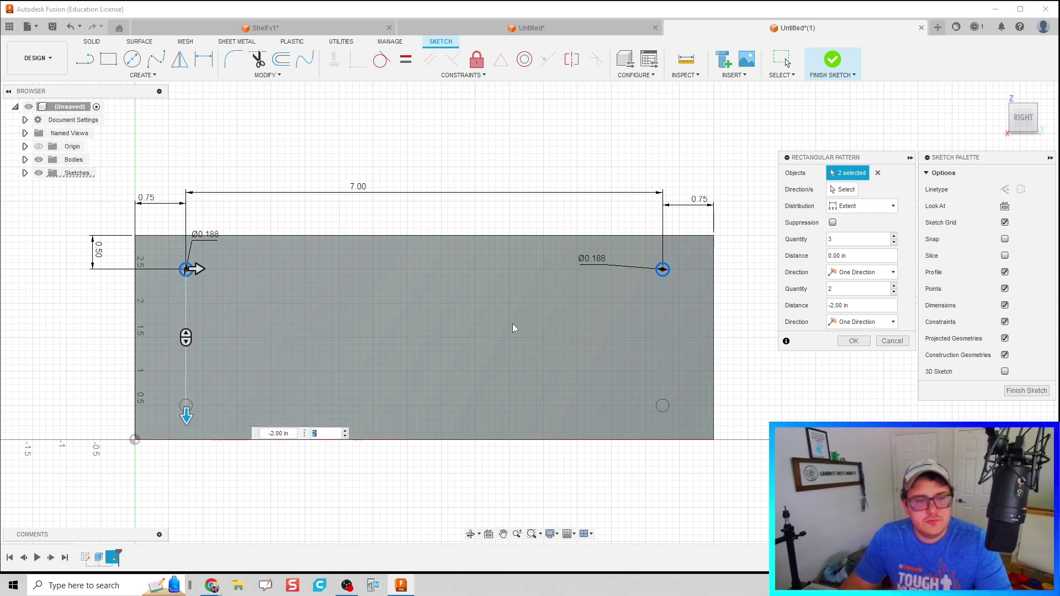
pyautogui.press('Return')
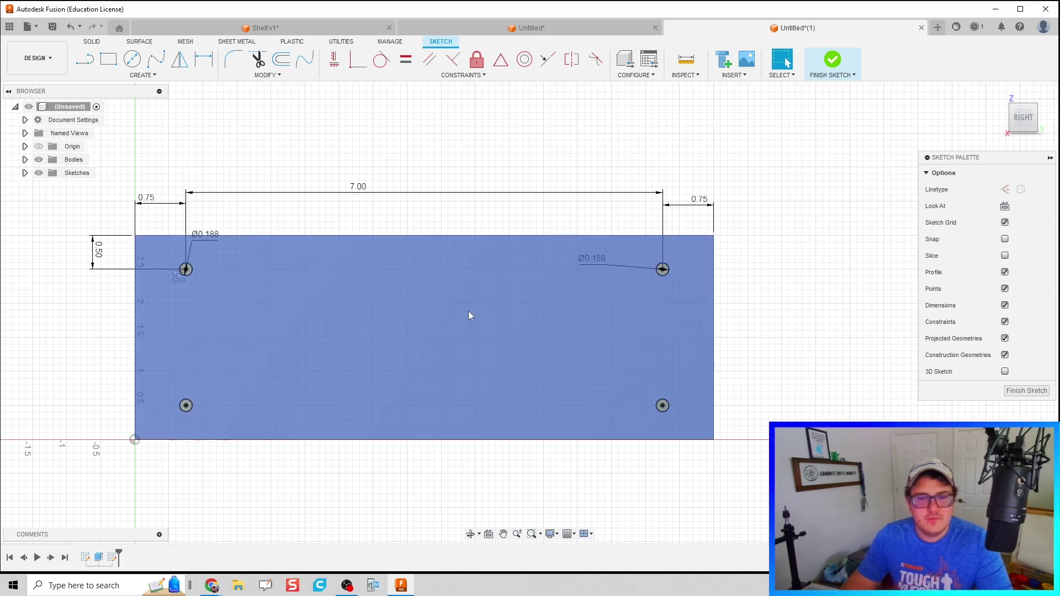
# Extrude-cut all four hole profiles 1.00 in through the vertical plate
pyautogui.click(833, 60)
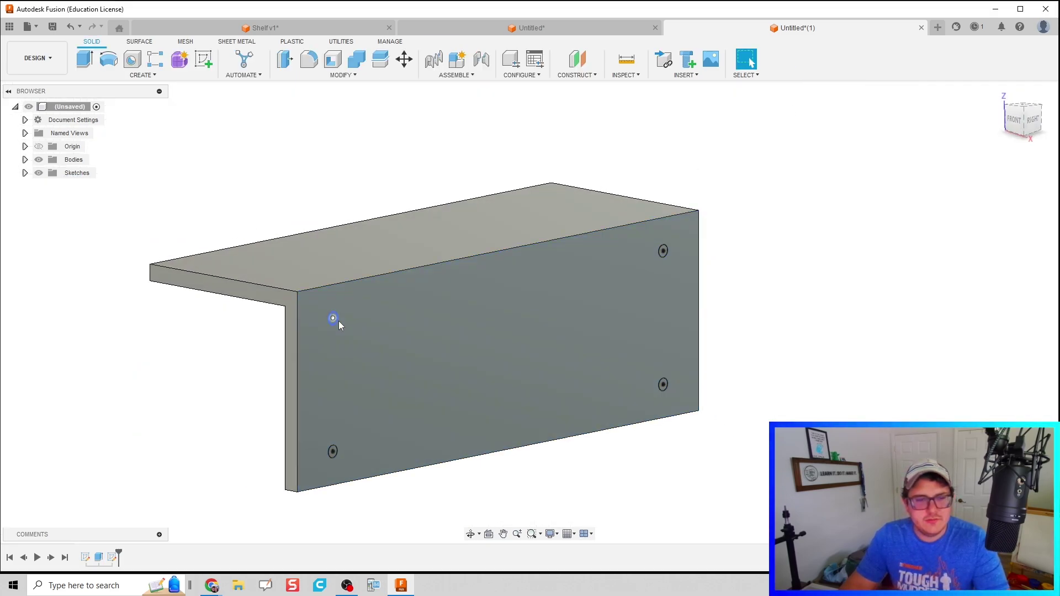
pyautogui.press('e')
pyautogui.click(335, 321)
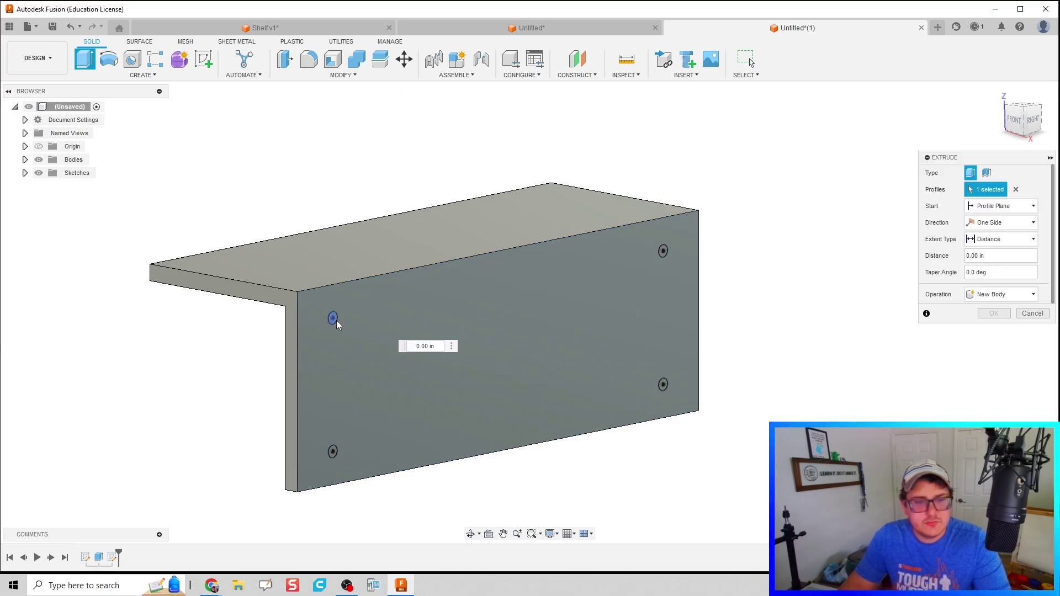
pyautogui.click(663, 251)
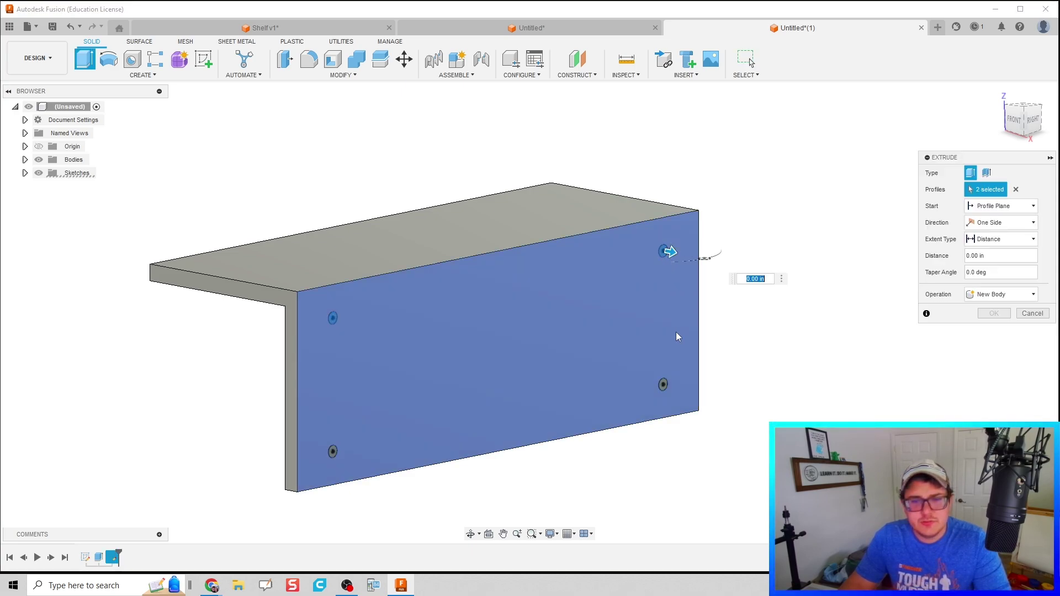
pyautogui.click(663, 385)
pyautogui.click(333, 453)
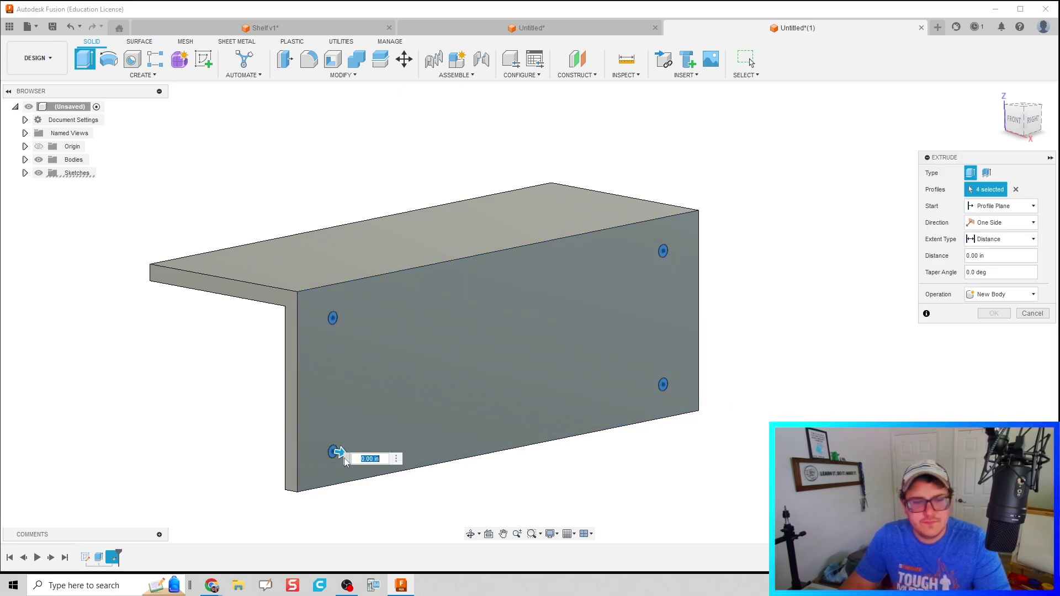
pyautogui.moveTo(338, 451); pyautogui.dragTo(276, 442)
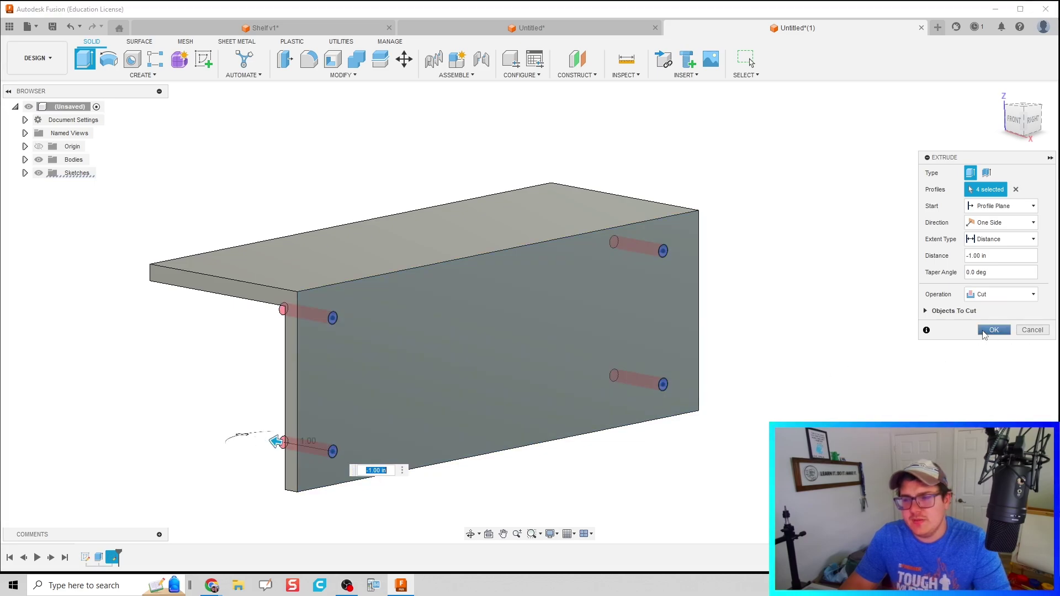
pyautogui.click(994, 331)
pyautogui.keyDown('shift'); pyautogui.moveTo(651, 440); pyautogui.dragTo(762, 448, button='middle'); pyautogui.keyUp('shift')
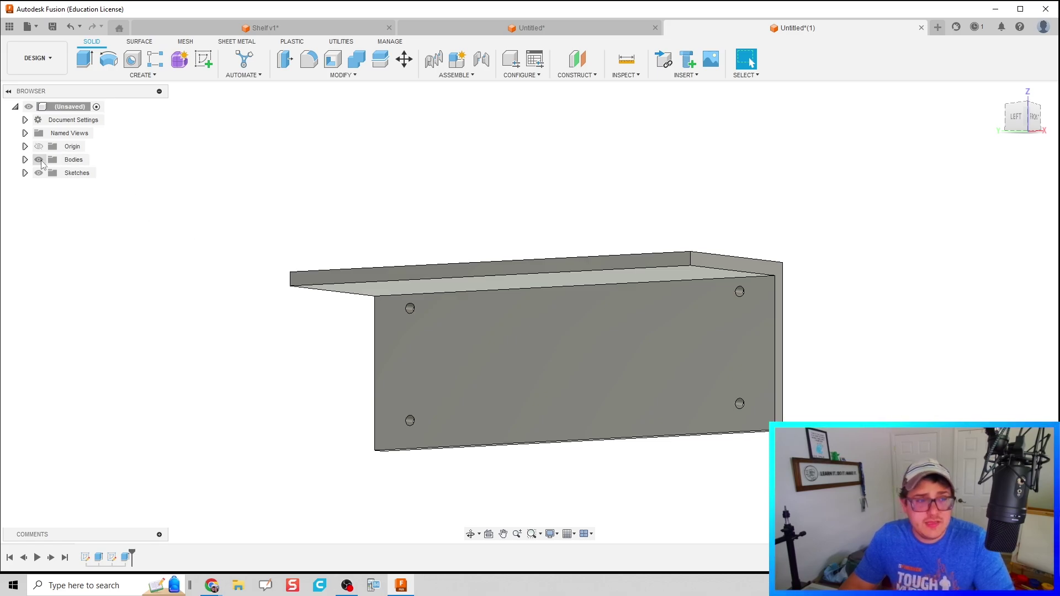
# Create a Structural Component study in the Generative Design workspace
pyautogui.click(45, 60)
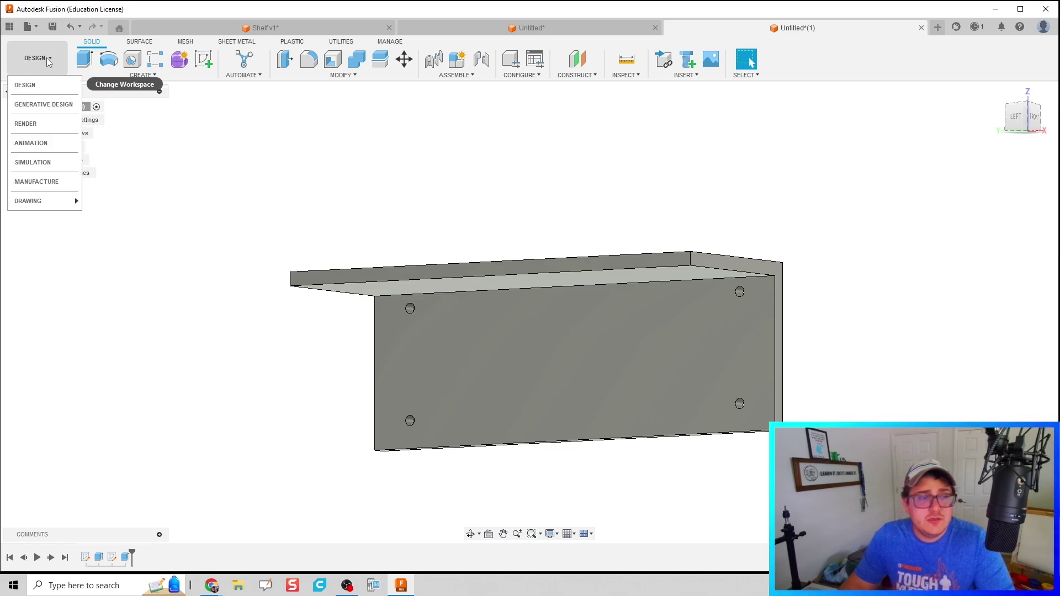
pyautogui.click(52, 104)
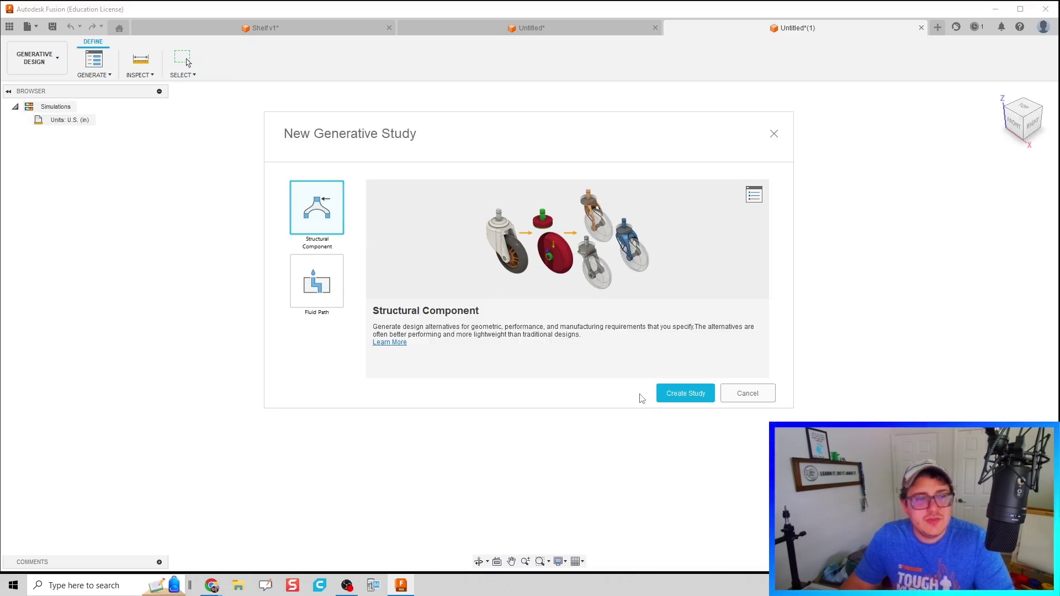
pyautogui.click(685, 394)
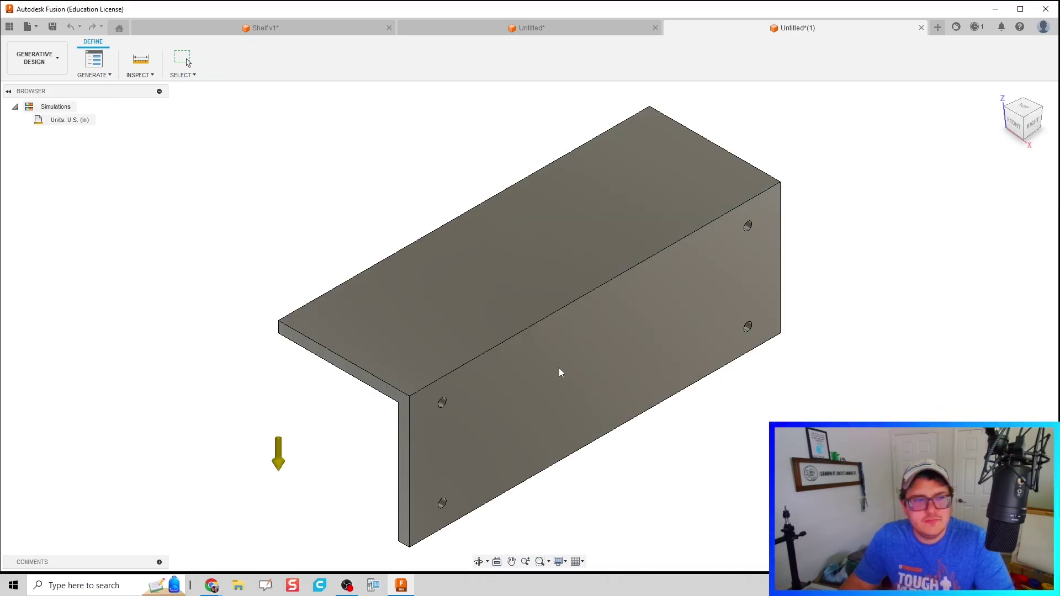
pyautogui.keyDown('shift'); pyautogui.moveTo(429, 357); pyautogui.dragTo(417, 381, button='middle'); pyautogui.keyUp('shift')
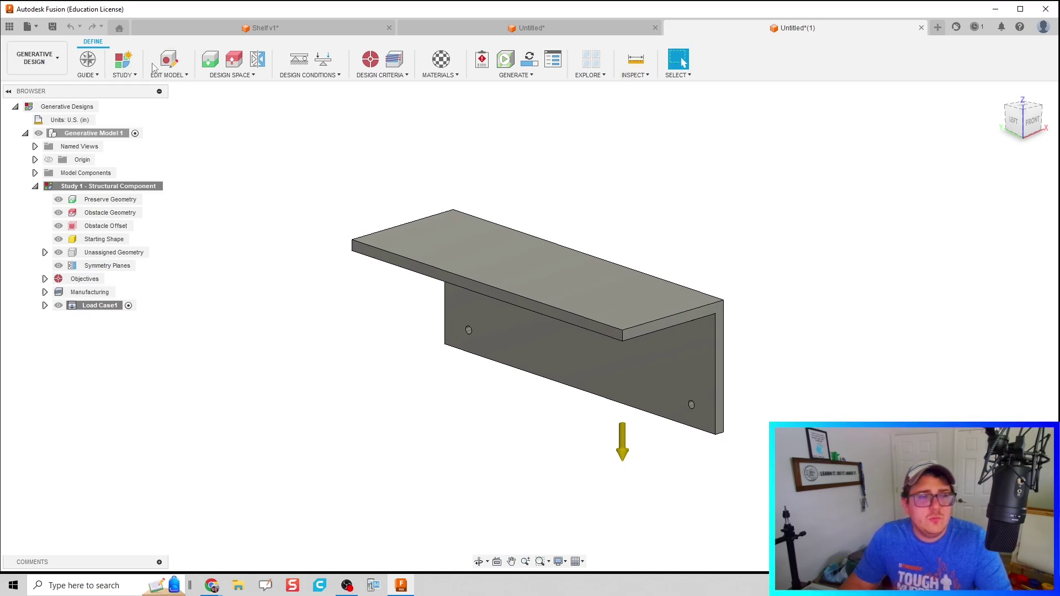
# In Edit Model, sketch on the bracket's back face with the face projected
pyautogui.click(181, 67)
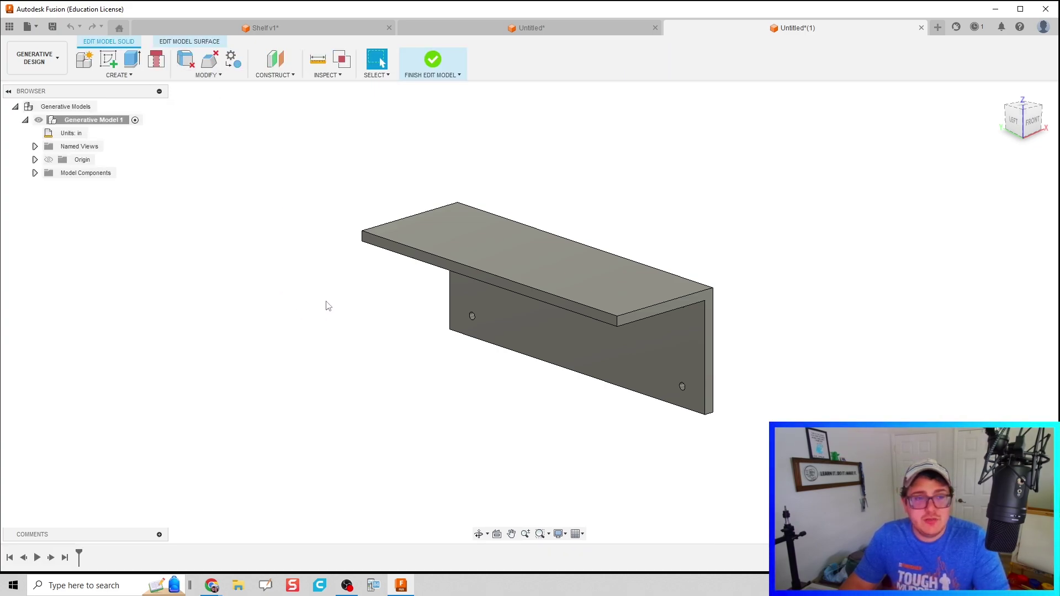
pyautogui.keyDown('shift'); pyautogui.moveTo(329, 324); pyautogui.dragTo(228, 317, button='middle'); pyautogui.keyUp('shift')
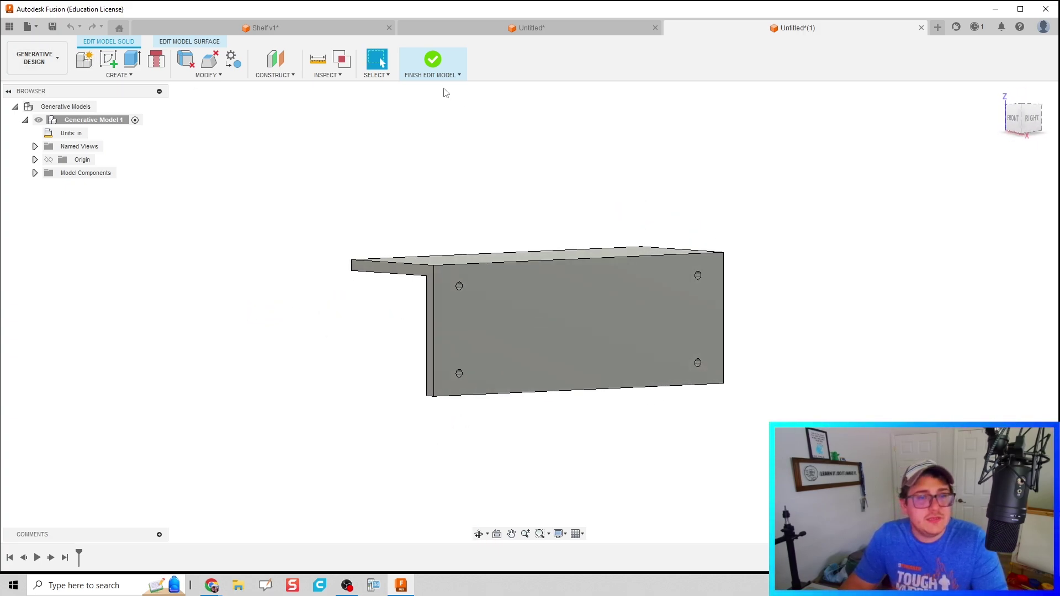
pyautogui.click(108, 59)
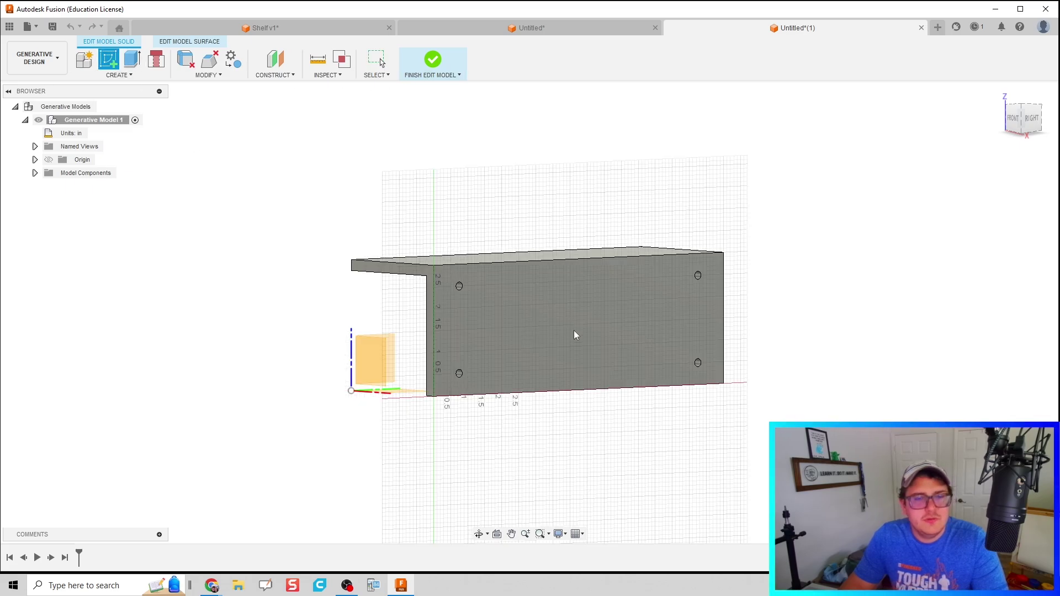
pyautogui.click(575, 339)
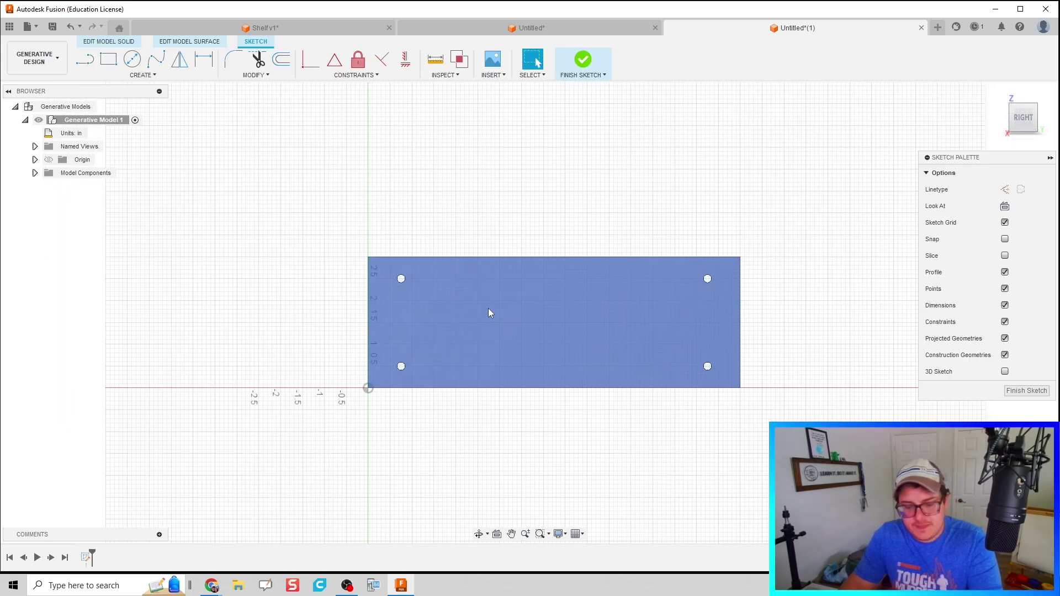
pyautogui.press('p')
pyautogui.click(400, 284)
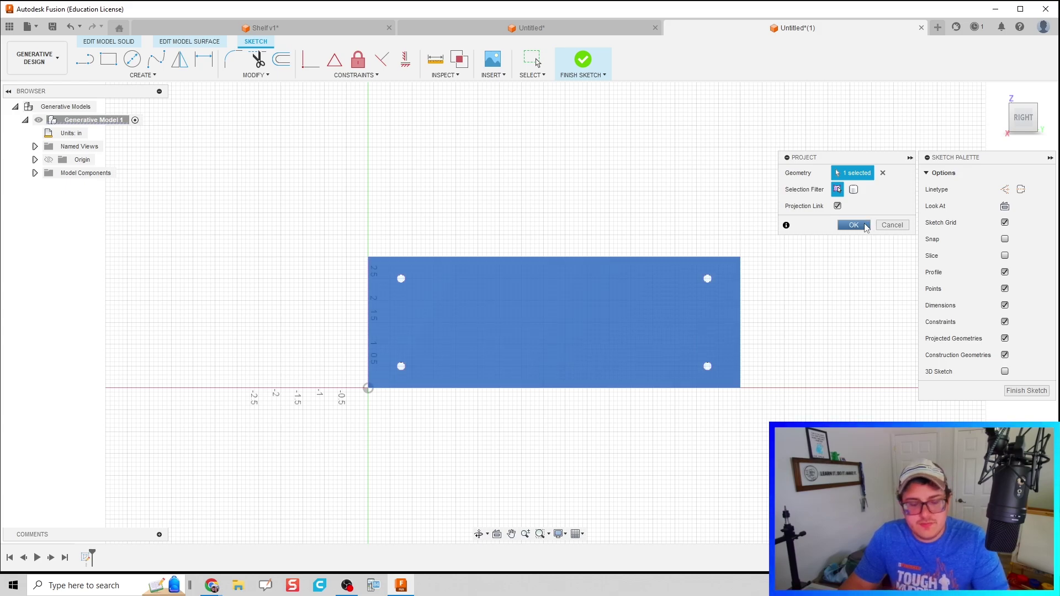
pyautogui.click(853, 226)
pyautogui.moveTo(357, 341)
pyautogui.keyDown('shift'); pyautogui.mouseDown(button='middle')
pyautogui.moveTo(409, 343)
pyautogui.moveTo(457, 309)
pyautogui.mouseUp(button='middle'); pyautogui.keyUp('shift')
pyautogui.click(581, 76)
# Extrude the four hole profiles into rods 3.90 in long
pyautogui.press('e')
pyautogui.scroll(5, 570, 362)
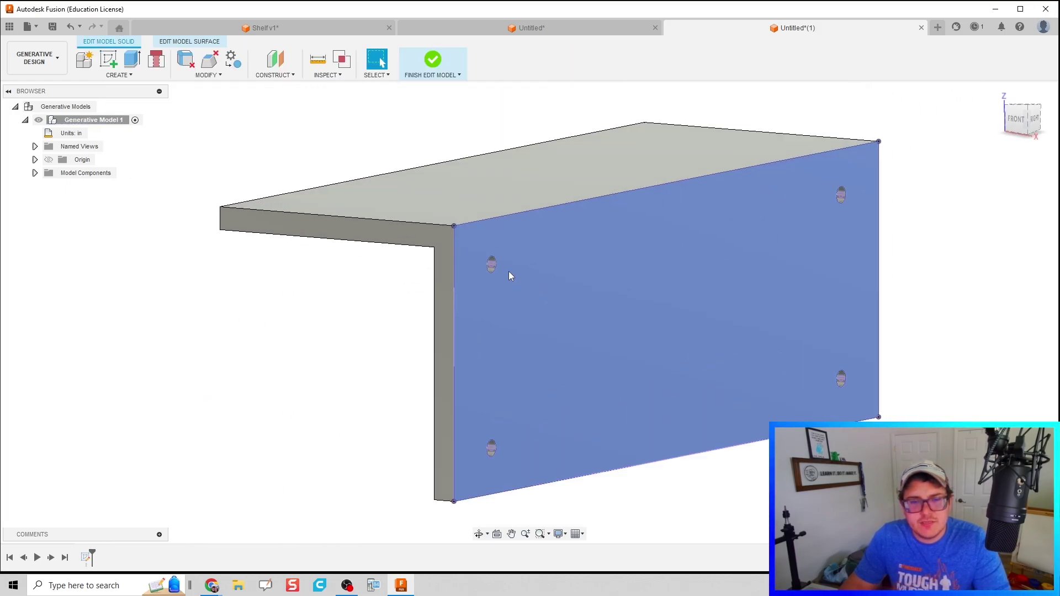
pyautogui.click(492, 265)
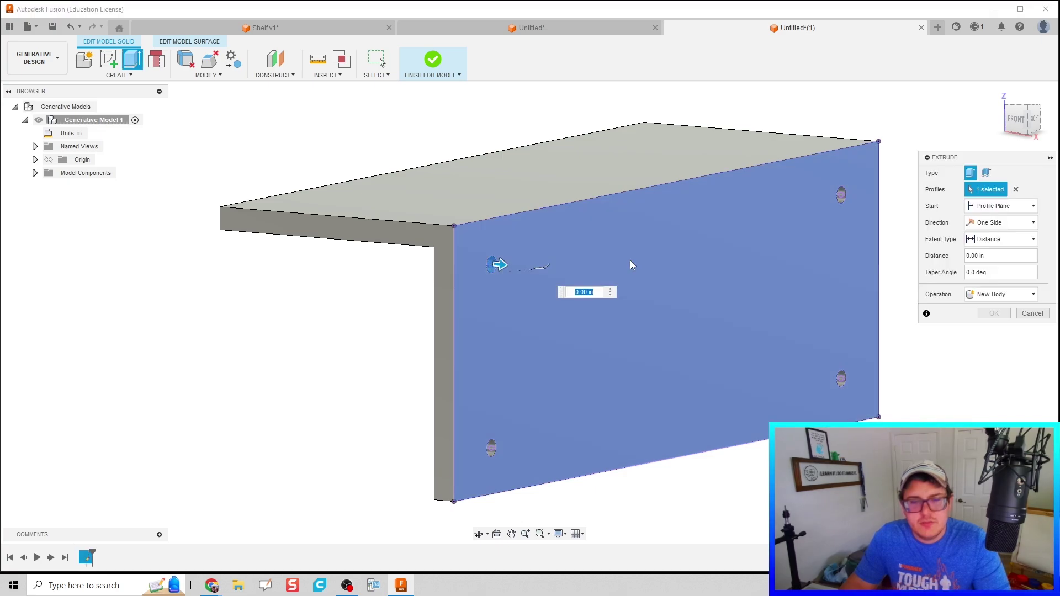
pyautogui.click(841, 195)
pyautogui.click(841, 379)
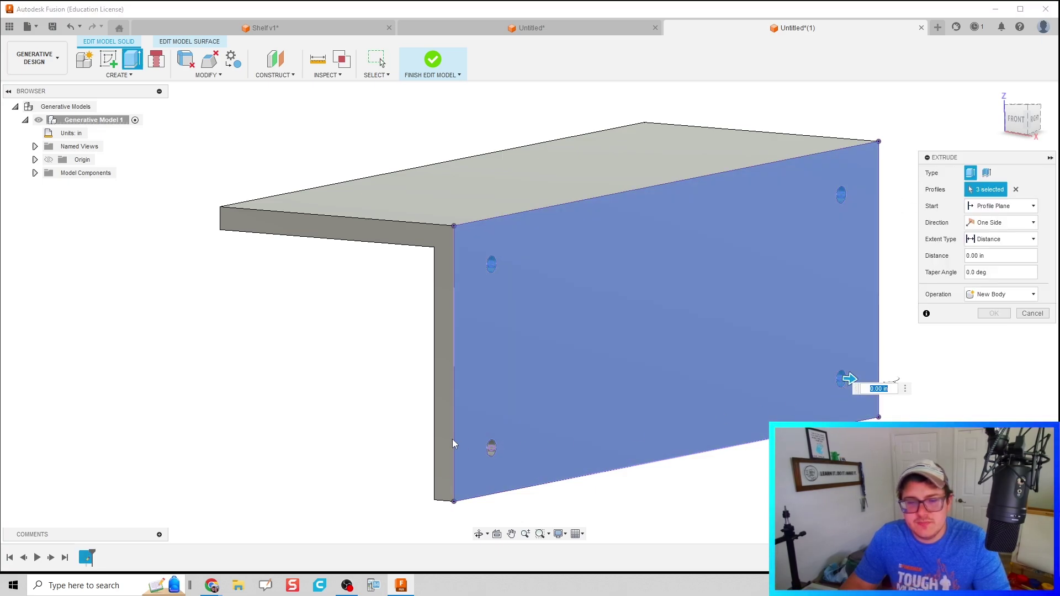
pyautogui.click(491, 448)
pyautogui.moveTo(493, 446); pyautogui.dragTo(269, 409)
pyautogui.keyDown('shift'); pyautogui.moveTo(269, 409); pyautogui.dragTo(450, 432, button='middle'); pyautogui.keyUp('shift')
pyautogui.moveTo(489, 423); pyautogui.dragTo(430, 429)
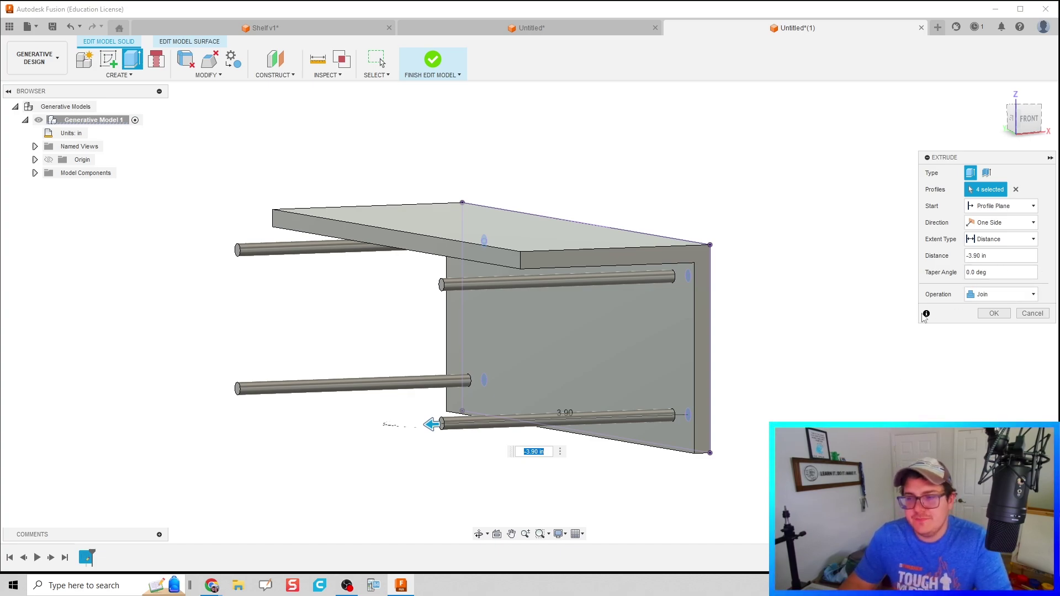
# Make the rods a new body extending symmetrically in both directions
pyautogui.click(1002, 294)
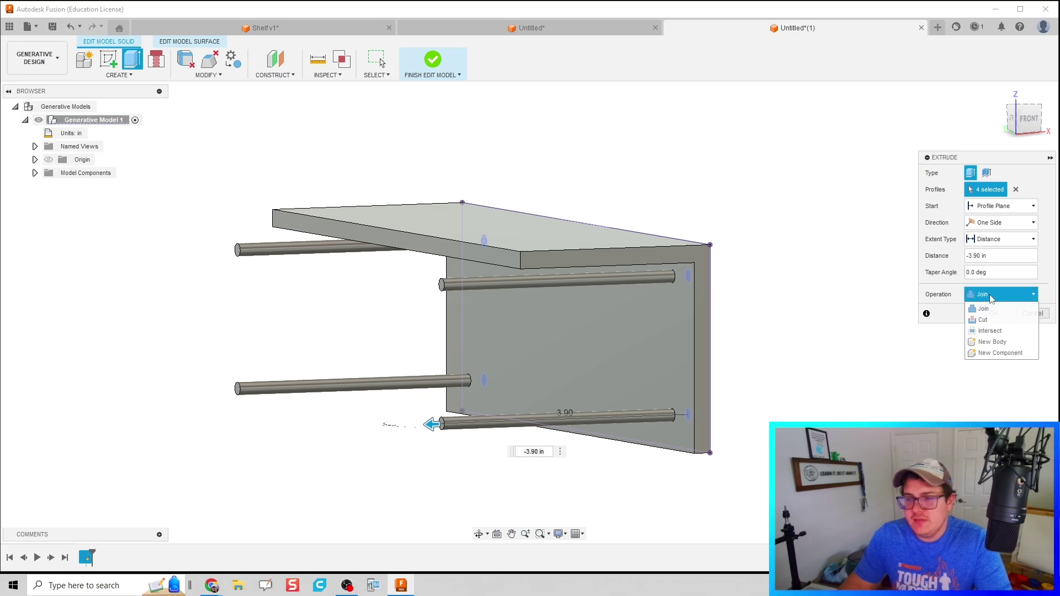
pyautogui.click(1003, 342)
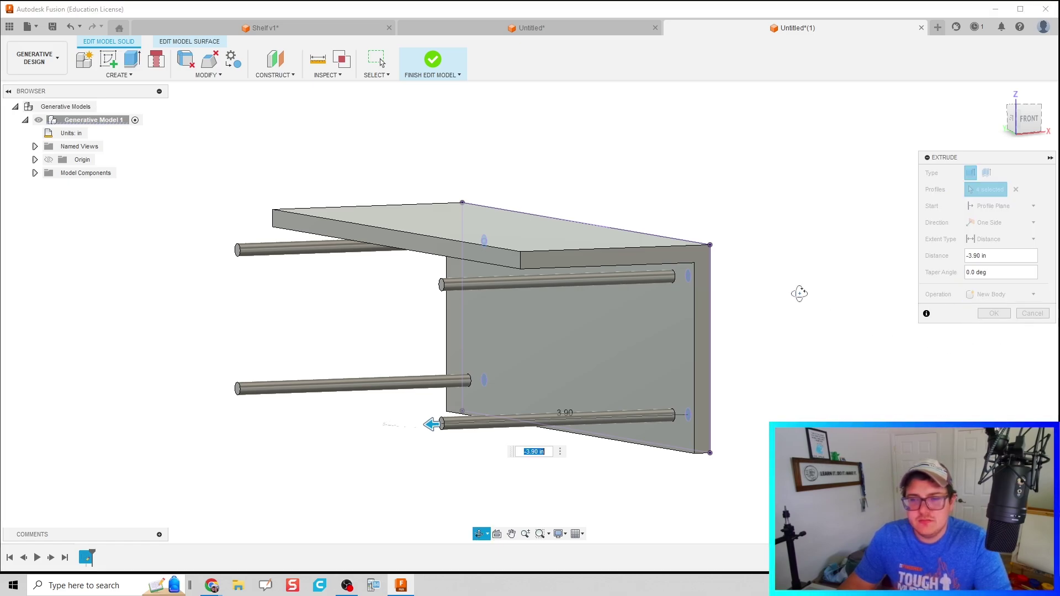
pyautogui.keyDown('shift'); pyautogui.moveTo(800, 291); pyautogui.dragTo(758, 315, button='middle'); pyautogui.keyUp('shift')
pyautogui.click(1016, 224)
pyautogui.click(992, 259)
pyautogui.scroll(-2, 758, 315)
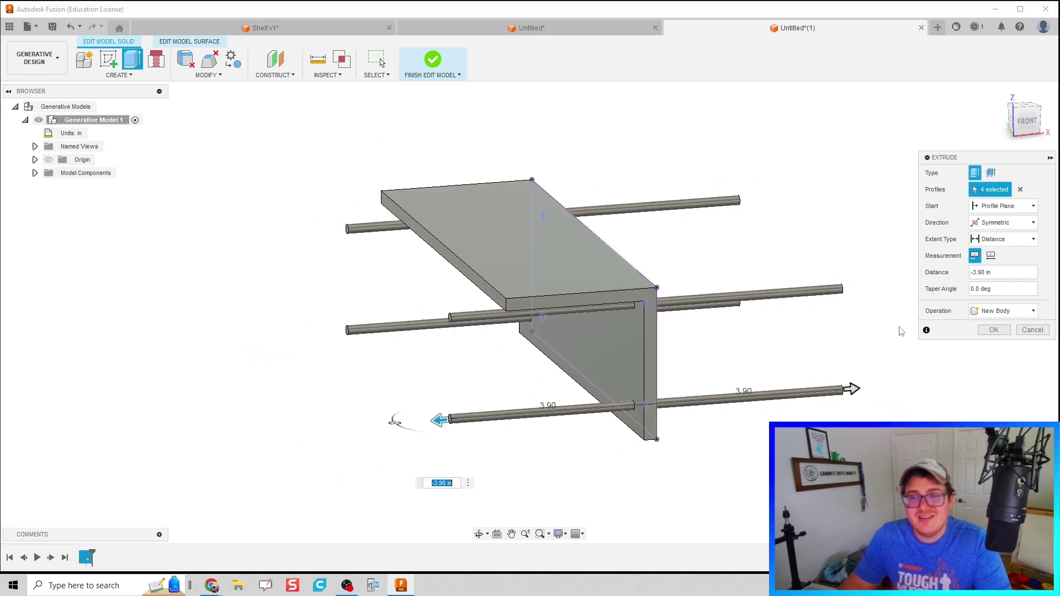
# Finish the rod extrusion, then extrude the back face 3.90 in as a separate new body
pyautogui.click(994, 330)
pyautogui.keyDown('shift'); pyautogui.moveTo(753, 339); pyautogui.dragTo(644, 339, button='middle'); pyautogui.keyUp('shift')
pyautogui.press('e')
pyautogui.click(508, 313)
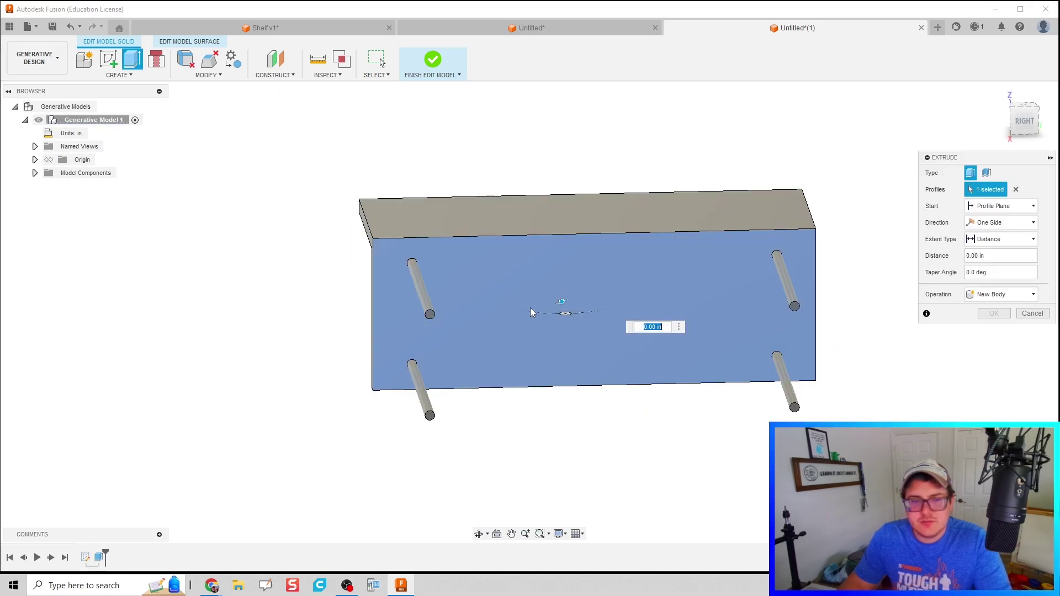
pyautogui.keyDown('shift'); pyautogui.moveTo(508, 313); pyautogui.dragTo(661, 308, button='middle'); pyautogui.keyUp('shift')
pyautogui.moveTo(661, 308); pyautogui.dragTo(784, 347)
pyautogui.click(994, 294)
pyautogui.click(994, 338)
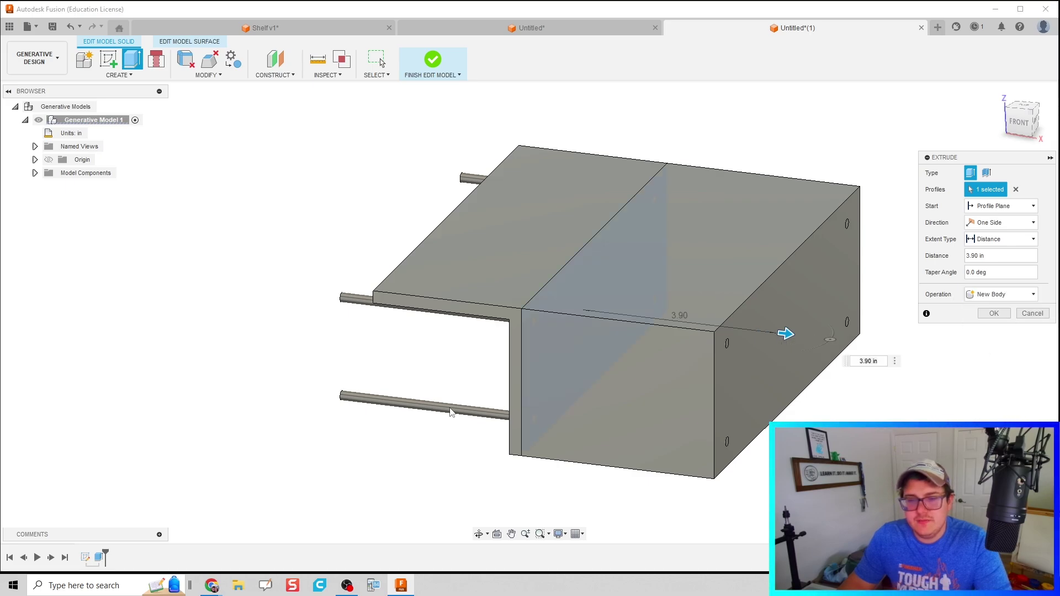
pyautogui.keyDown('shift'); pyautogui.moveTo(452, 413); pyautogui.dragTo(549, 399, button='middle'); pyautogui.keyUp('shift')
pyautogui.scroll(2, 610, 349)
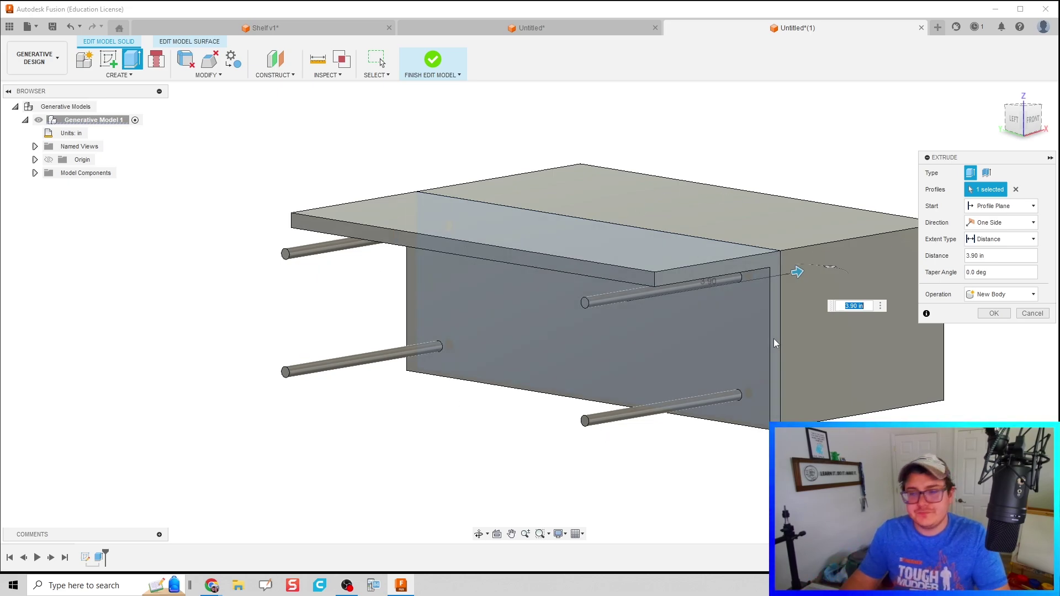
pyautogui.click(1008, 316)
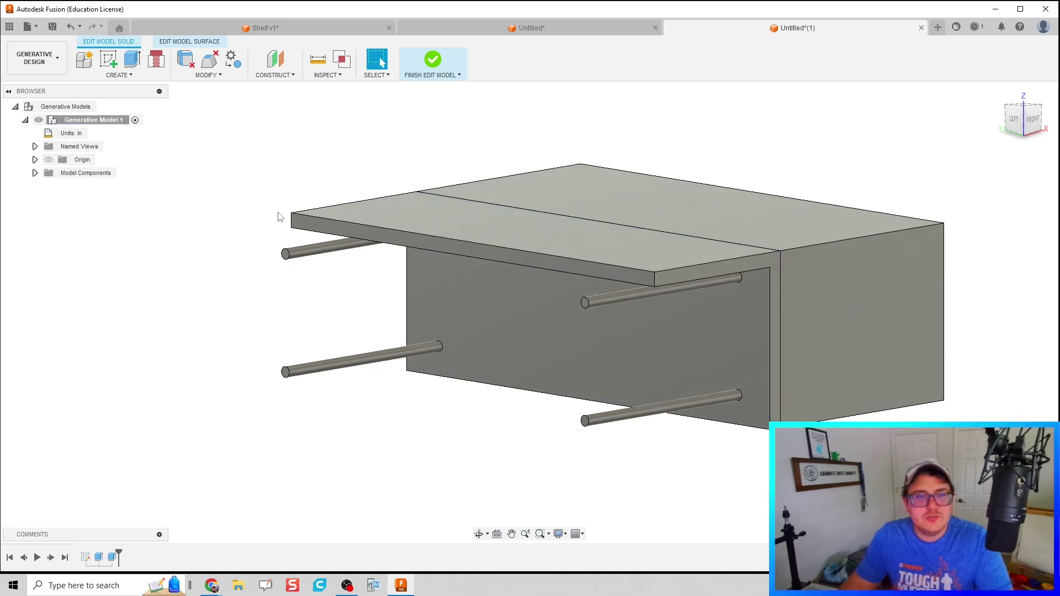
# Finish editing the model and mark the bracket body as preserve geometry
pyautogui.click(433, 64)
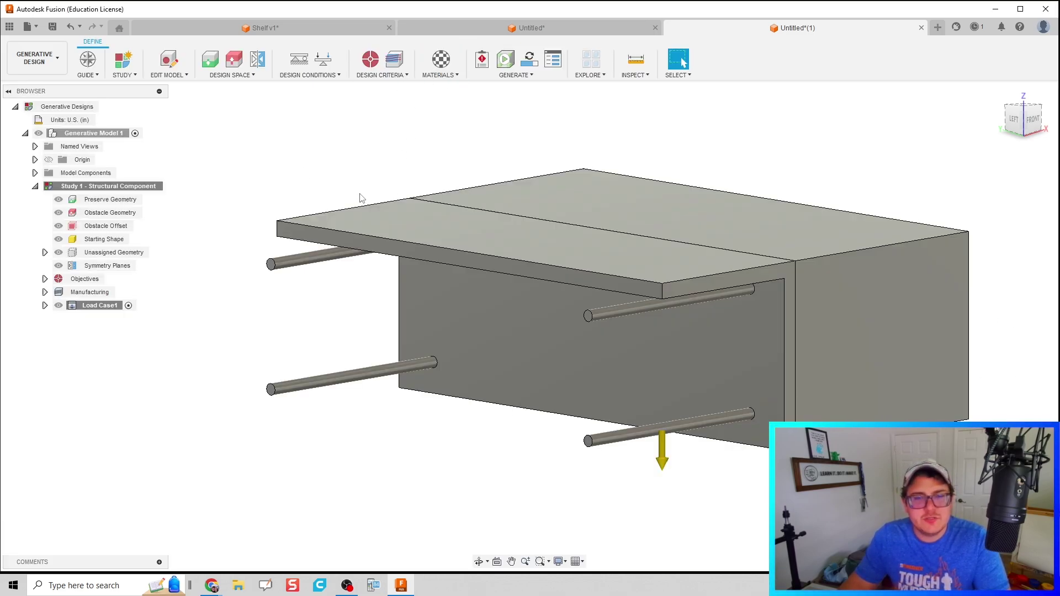
pyautogui.moveTo(352, 178); pyautogui.dragTo(357, 188, button='middle')
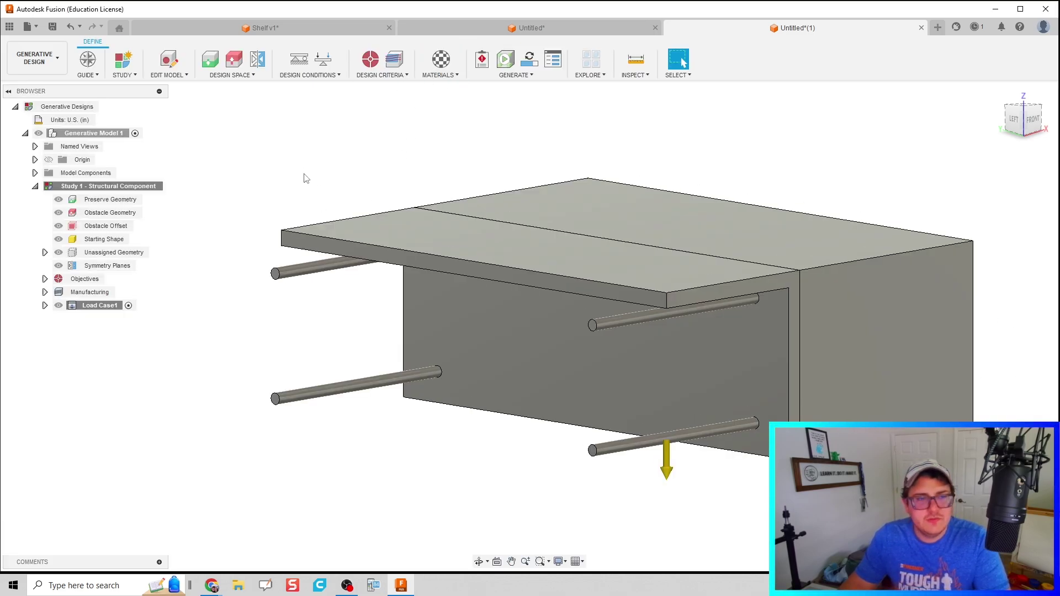
pyautogui.click(210, 62)
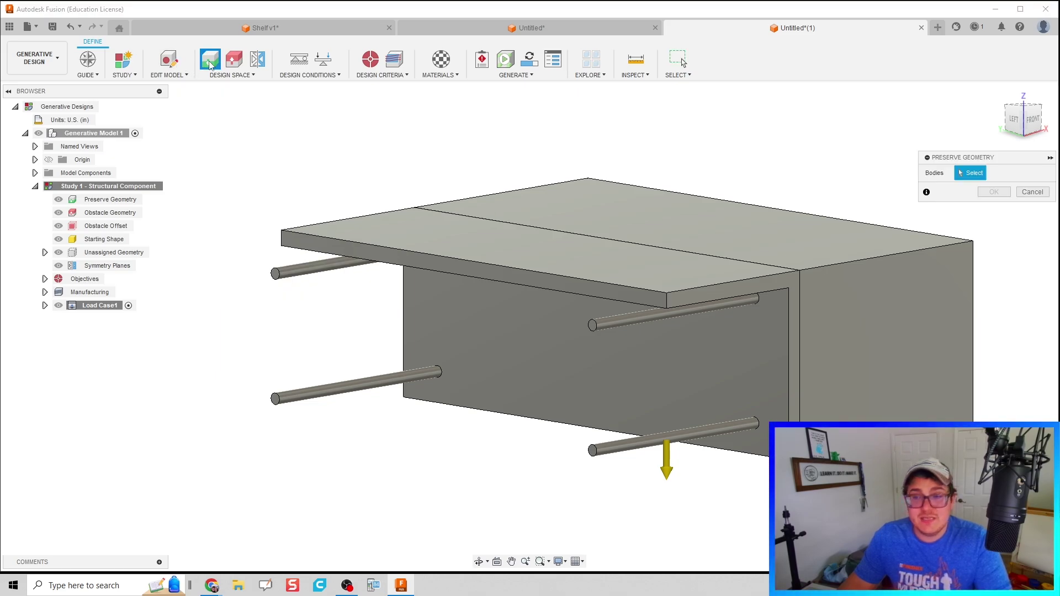
pyautogui.click(556, 285)
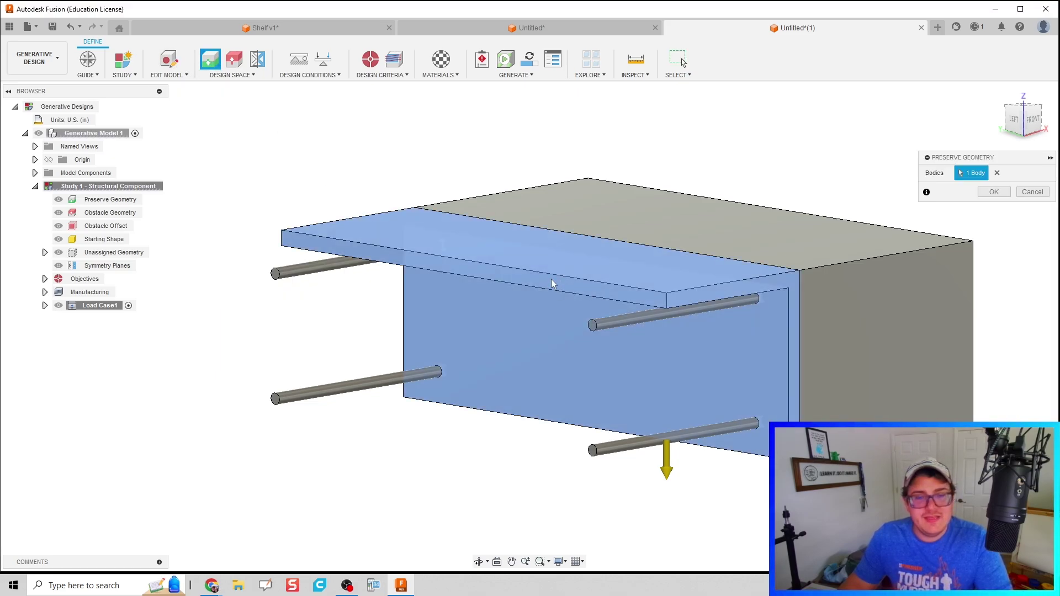
pyautogui.click(994, 192)
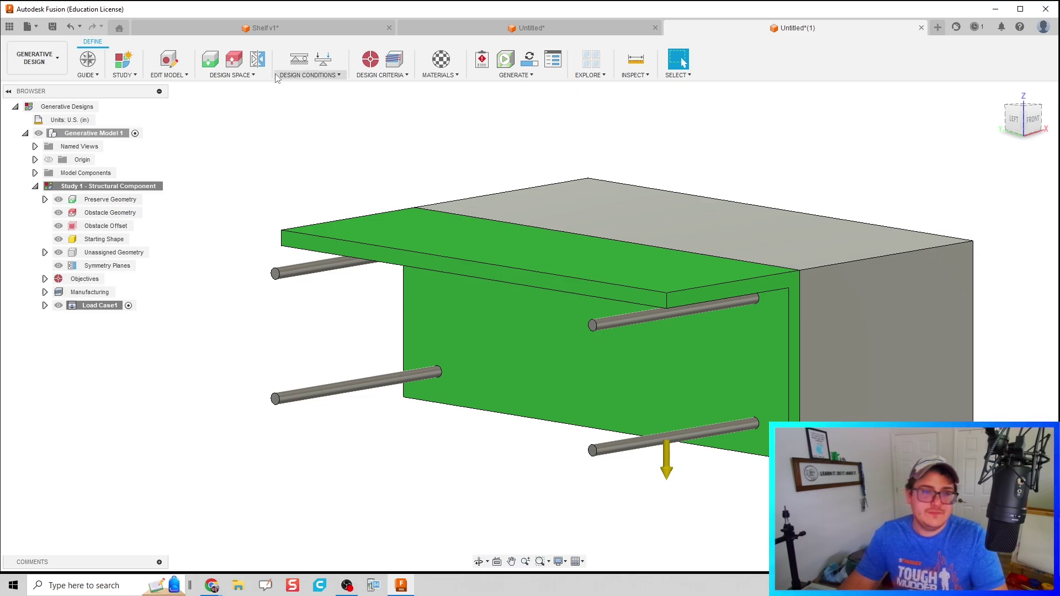
# Mark the rear block and all four rods as obstacle geometry
pyautogui.click(234, 59)
pyautogui.click(783, 241)
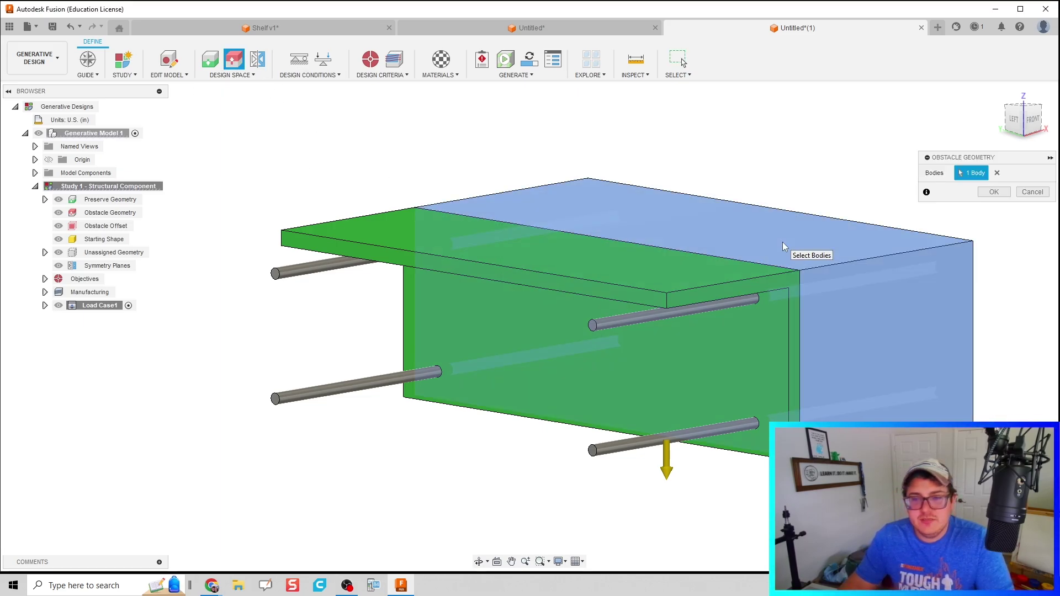
pyautogui.click(617, 321)
pyautogui.click(616, 447)
pyautogui.click(288, 396)
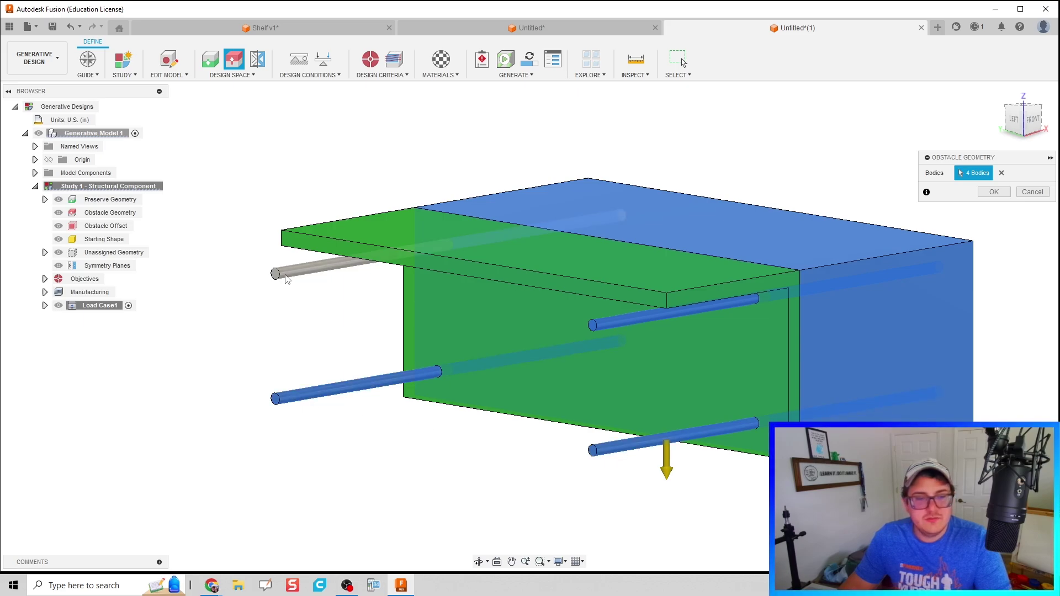
pyautogui.click(288, 276)
pyautogui.click(992, 192)
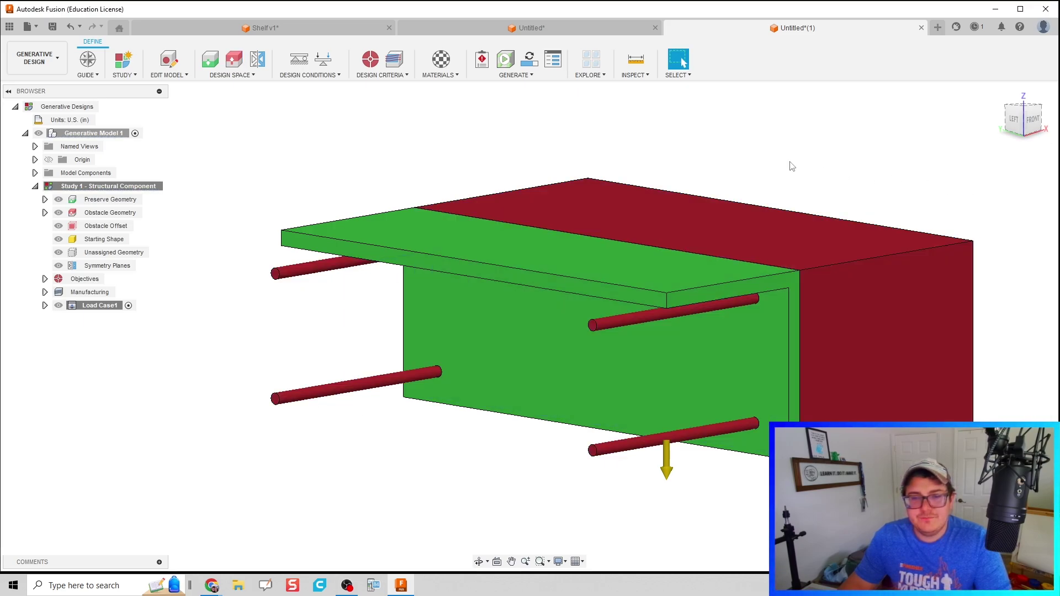
# Add a Fixed structural constraint on the bracket's thin back face
pyautogui.click(298, 59)
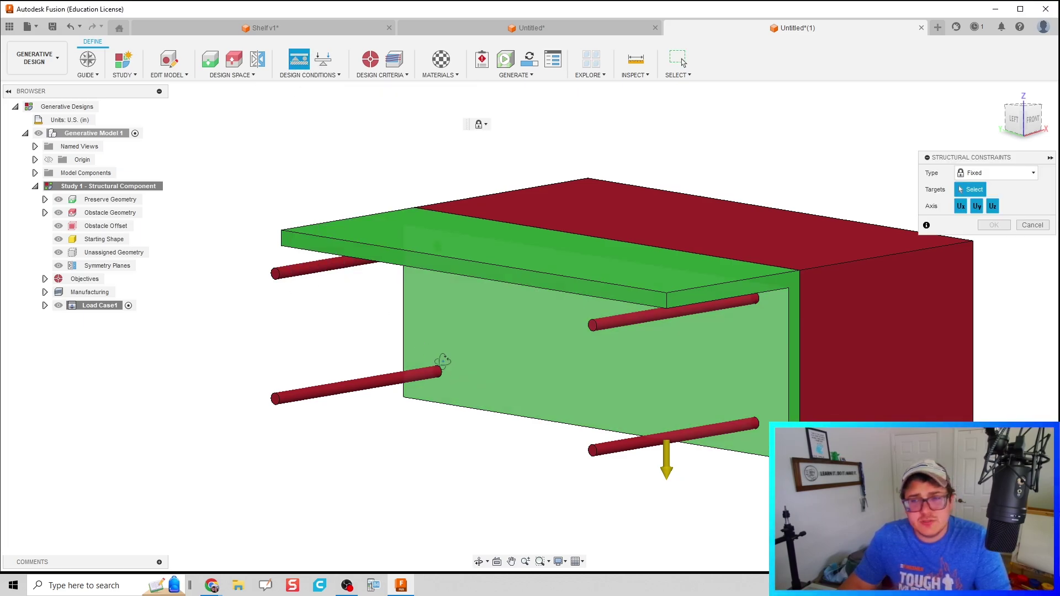
pyautogui.keyDown('shift'); pyautogui.moveTo(441, 360); pyautogui.dragTo(435, 305, button='middle'); pyautogui.keyUp('shift')
pyautogui.click(588, 409)
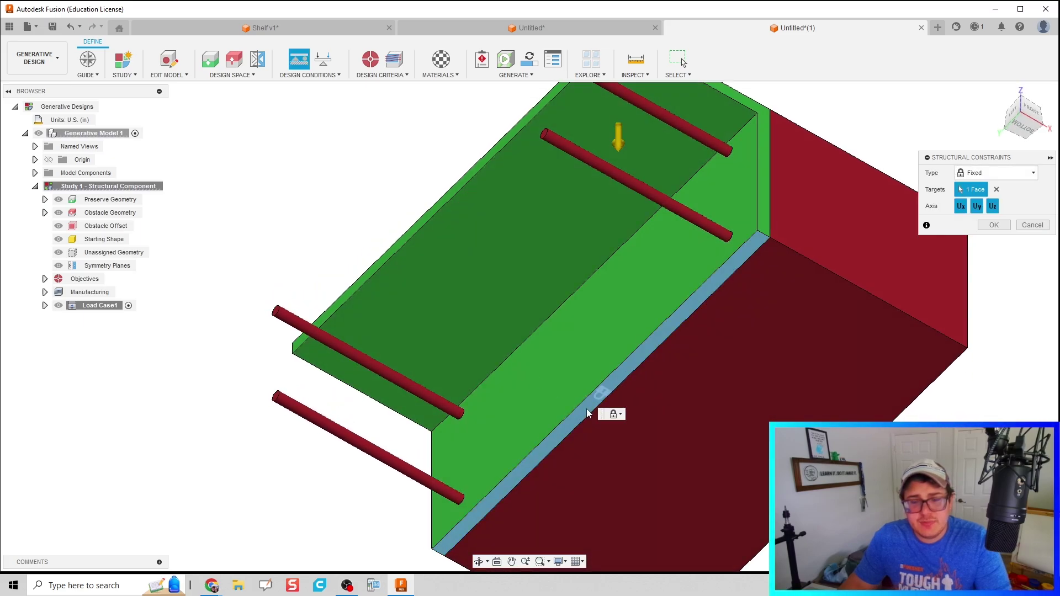
pyautogui.keyDown('shift'); pyautogui.moveTo(502, 280); pyautogui.dragTo(504, 337, button='middle'); pyautogui.keyUp('shift')
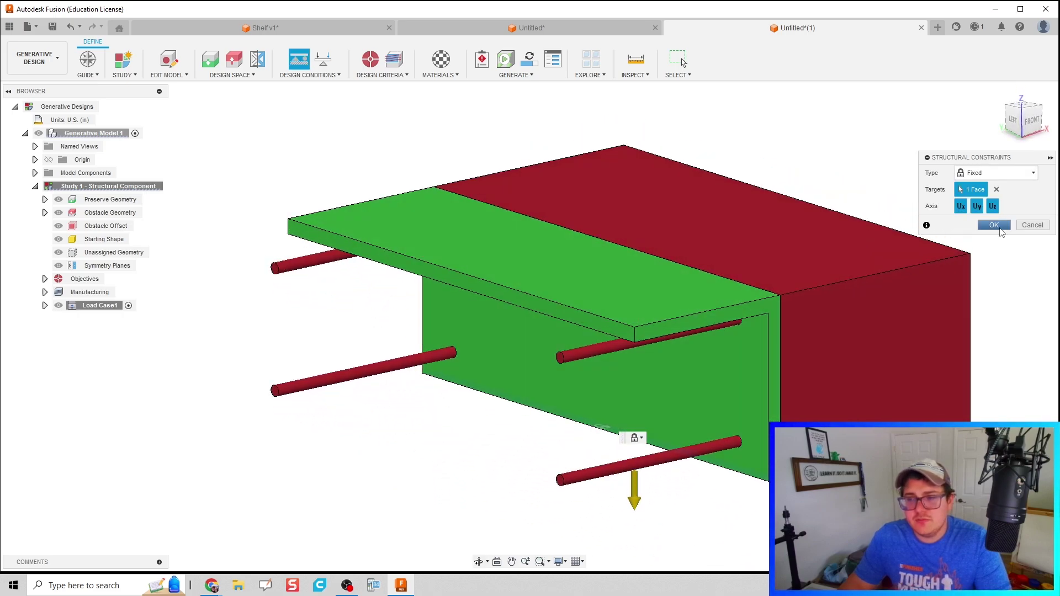
pyautogui.click(997, 226)
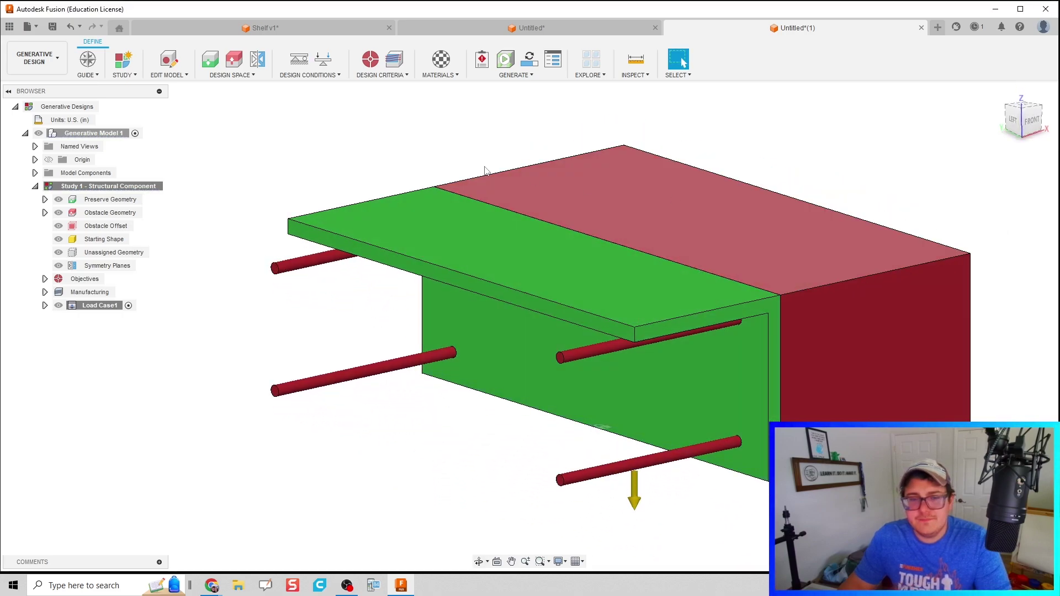
# Apply a 5 lbforce load to the top shelf face, then bring up Objectives
pyautogui.click(329, 64)
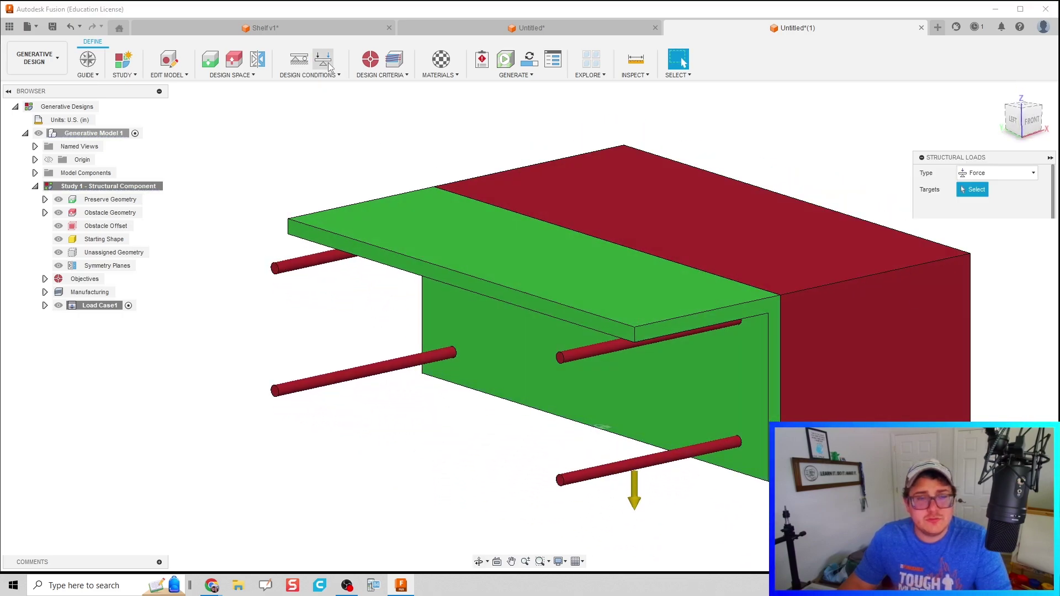
pyautogui.click(493, 259)
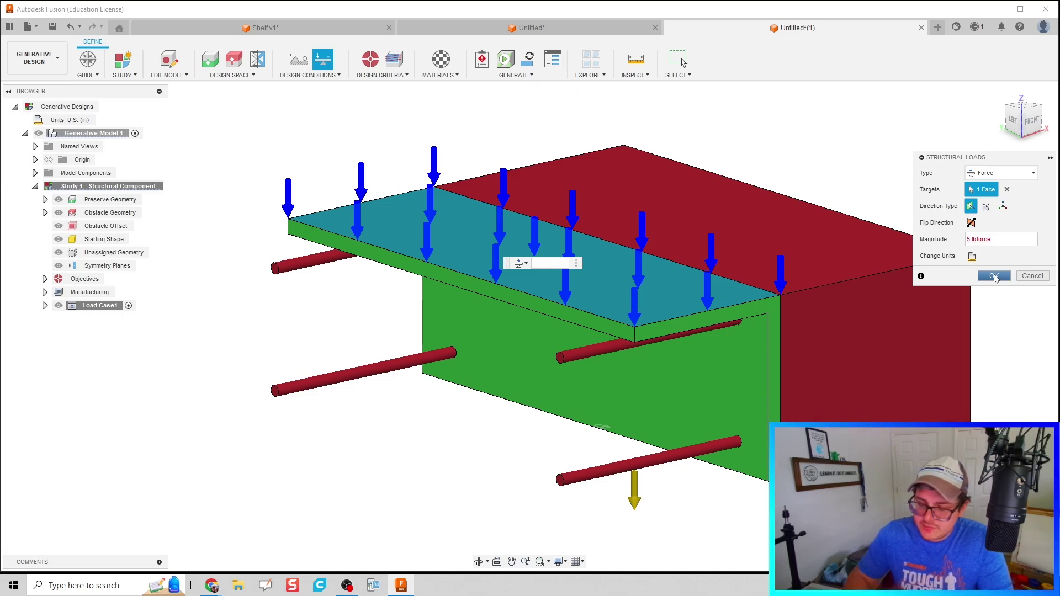
pyautogui.click(994, 276)
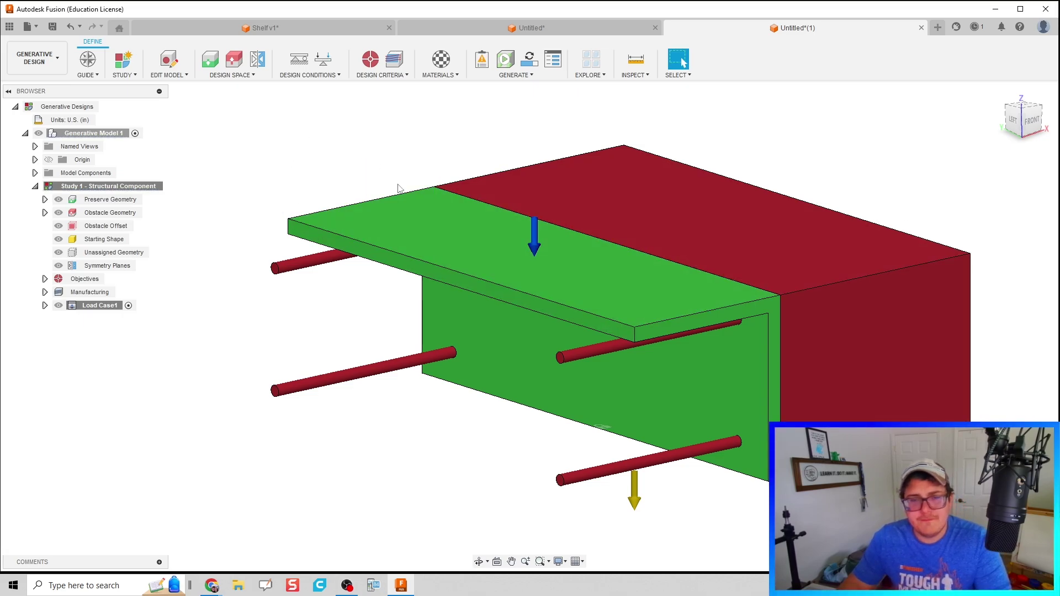
pyautogui.keyDown('shift'); pyautogui.moveTo(388, 165); pyautogui.dragTo(396, 88, button='middle'); pyautogui.keyUp('shift')
pyautogui.click(377, 64)
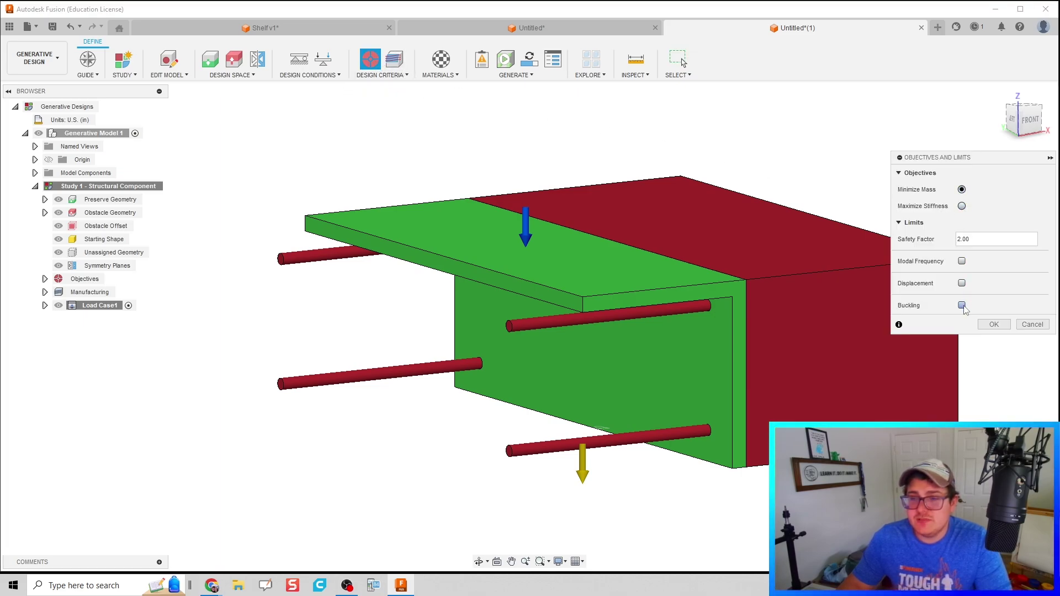
# Keep minimize-mass objectives at safety factor 2.00 and switch Milling off in manufacturing methods
pyautogui.click(993, 326)
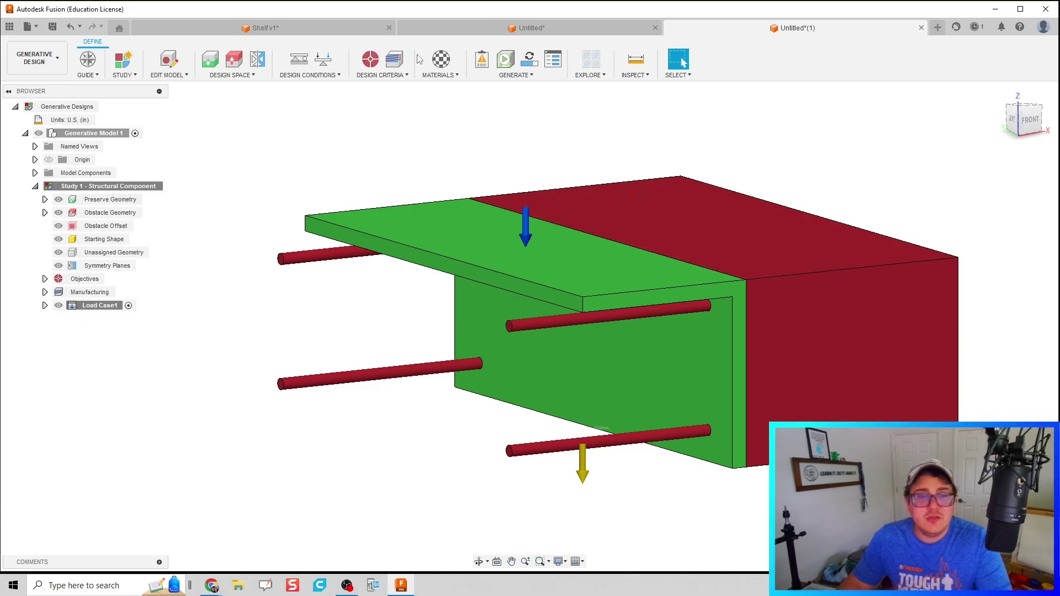
pyautogui.click(394, 60)
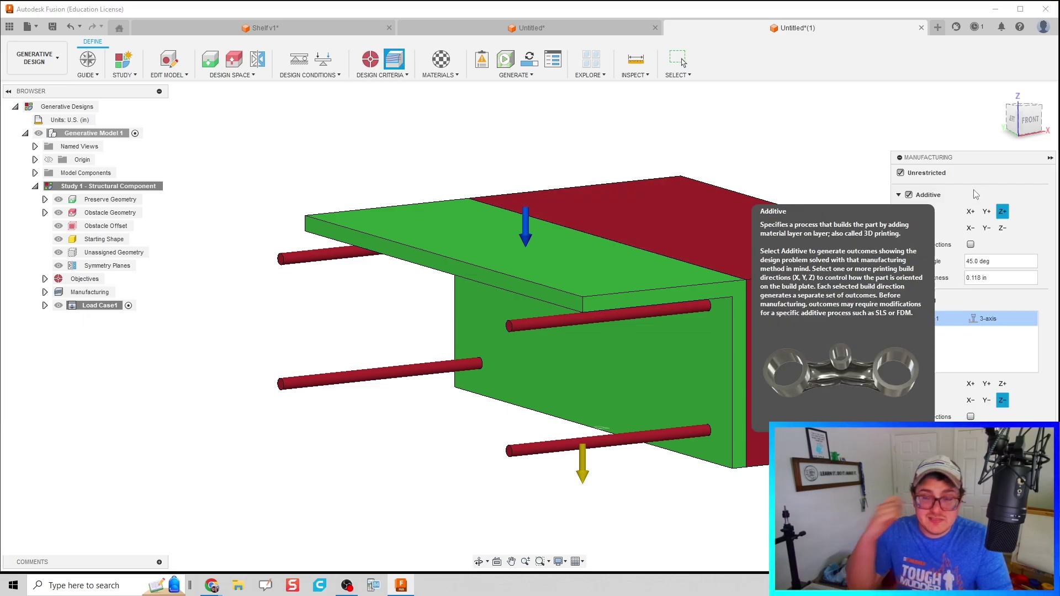
pyautogui.click(898, 194)
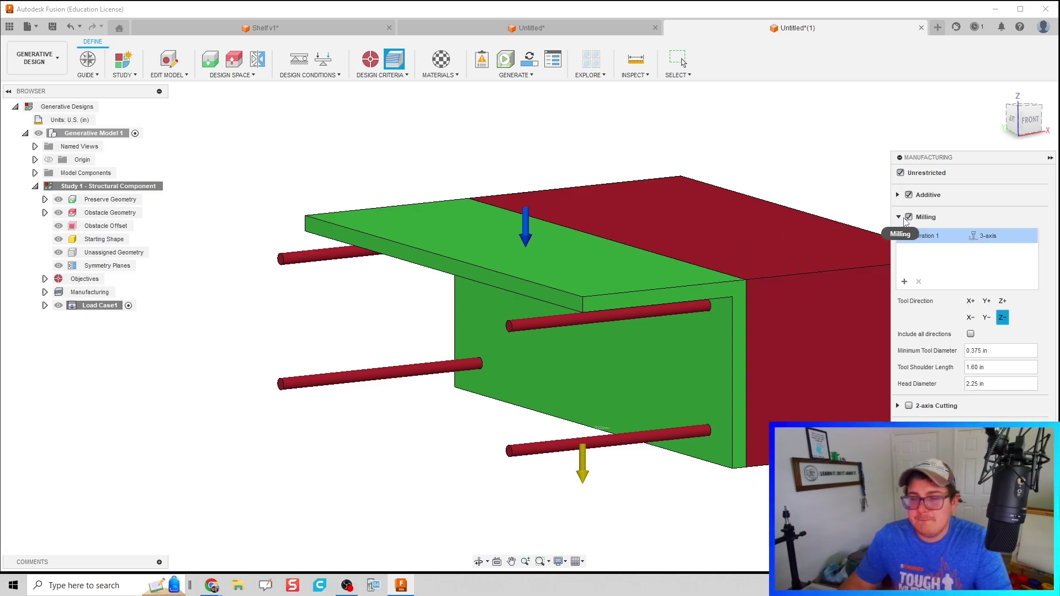
pyautogui.click(909, 218)
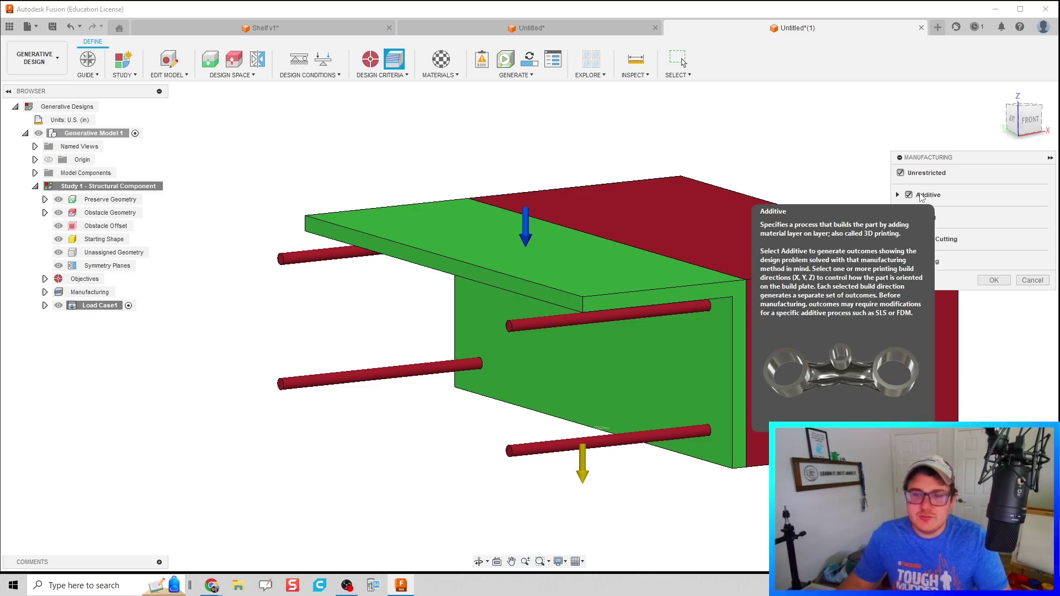
pyautogui.click(901, 174)
pyautogui.click(989, 283)
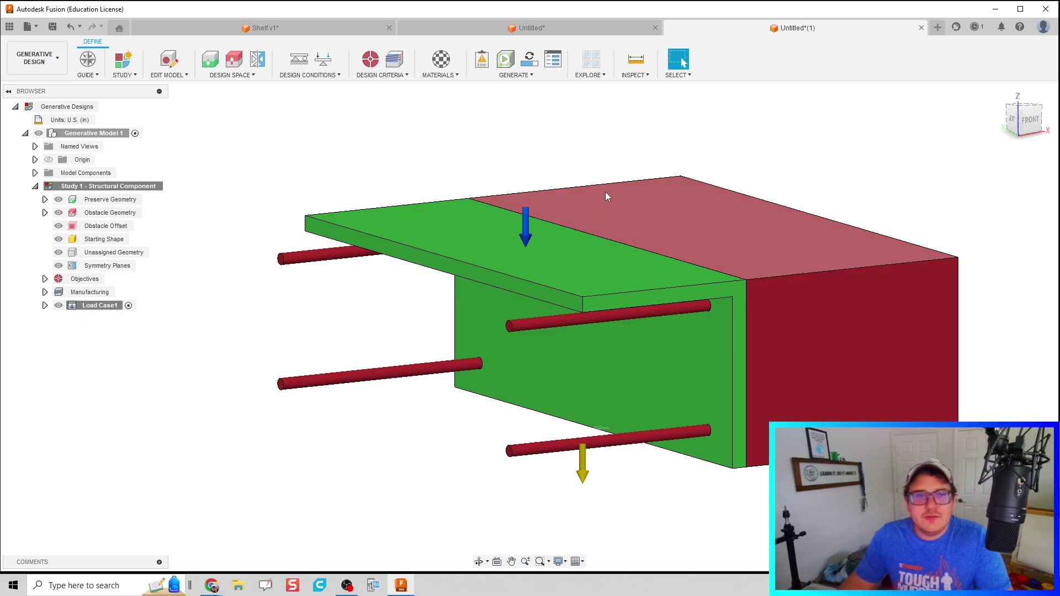
# In Study Materials, expand the additive library's Plastic folder and drag HP 3D HR CB PA 12 onto the model
pyautogui.click(442, 77)
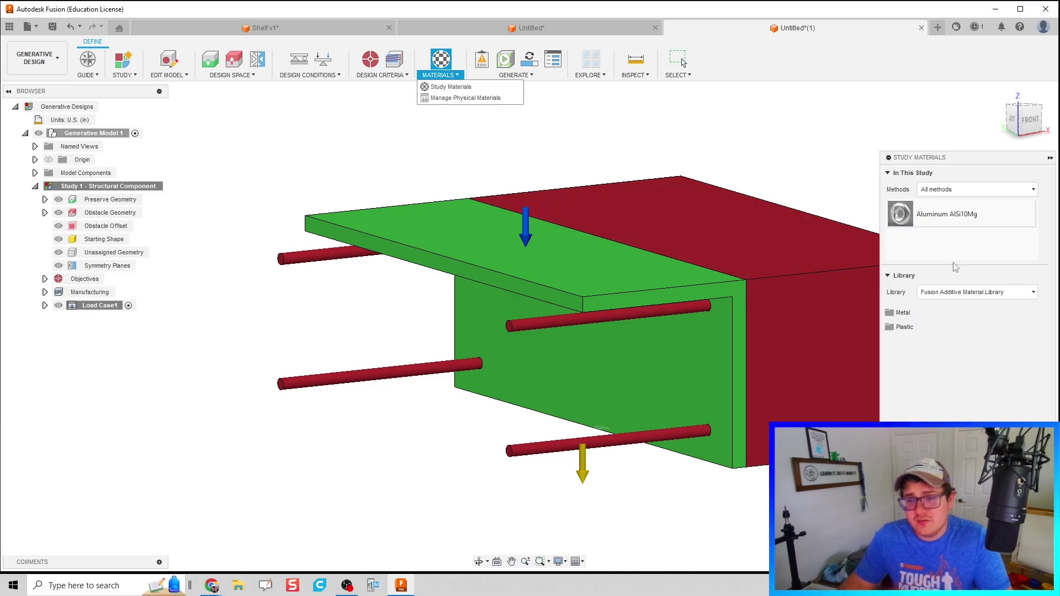
pyautogui.click(937, 189)
pyautogui.click(938, 194)
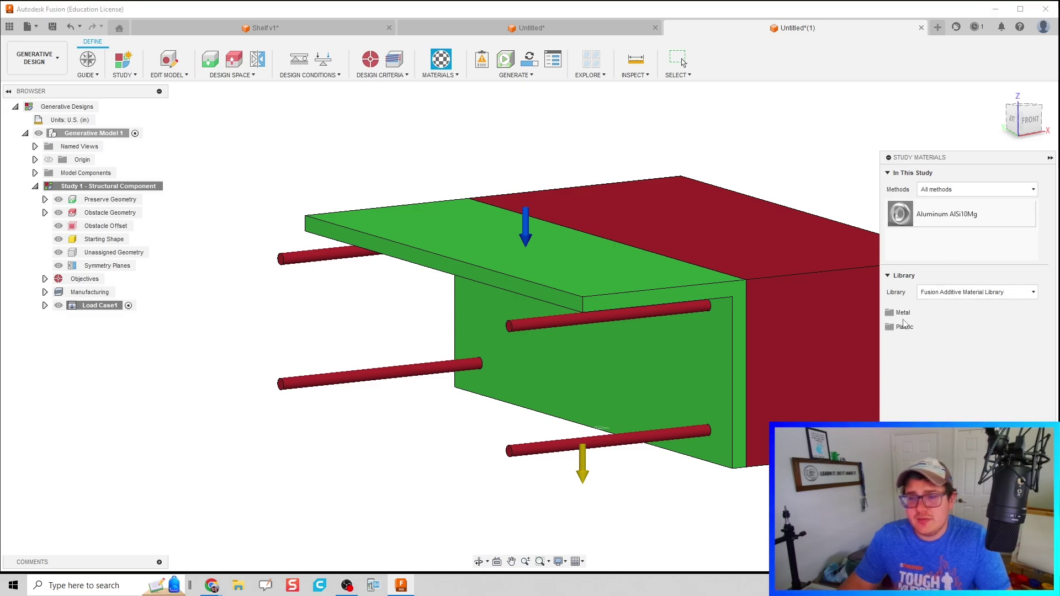
pyautogui.click(906, 327)
pyautogui.scroll(-3, 927, 387)
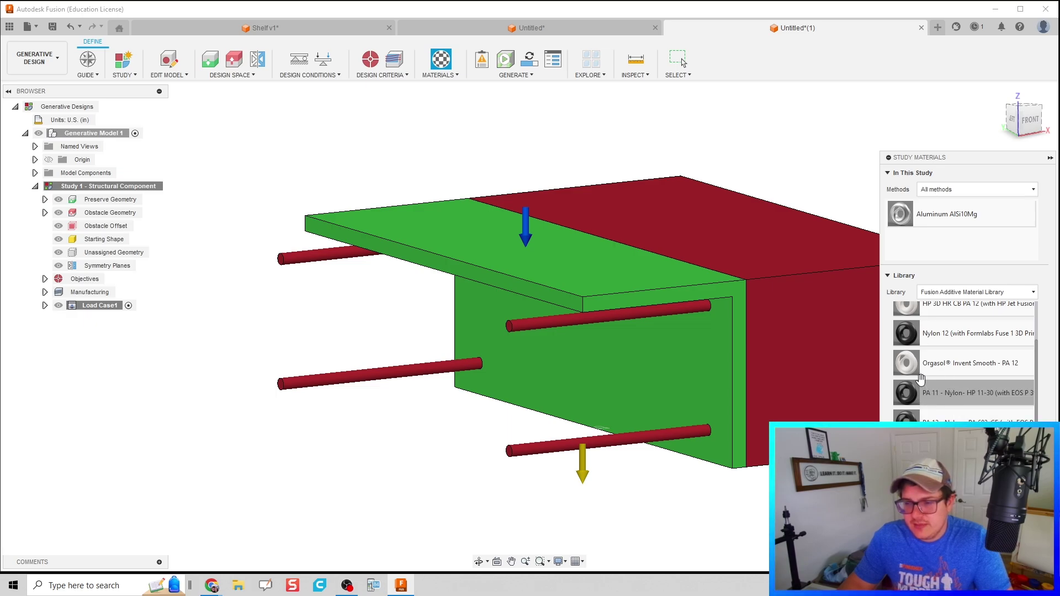
pyautogui.hscroll(3, 919, 380)
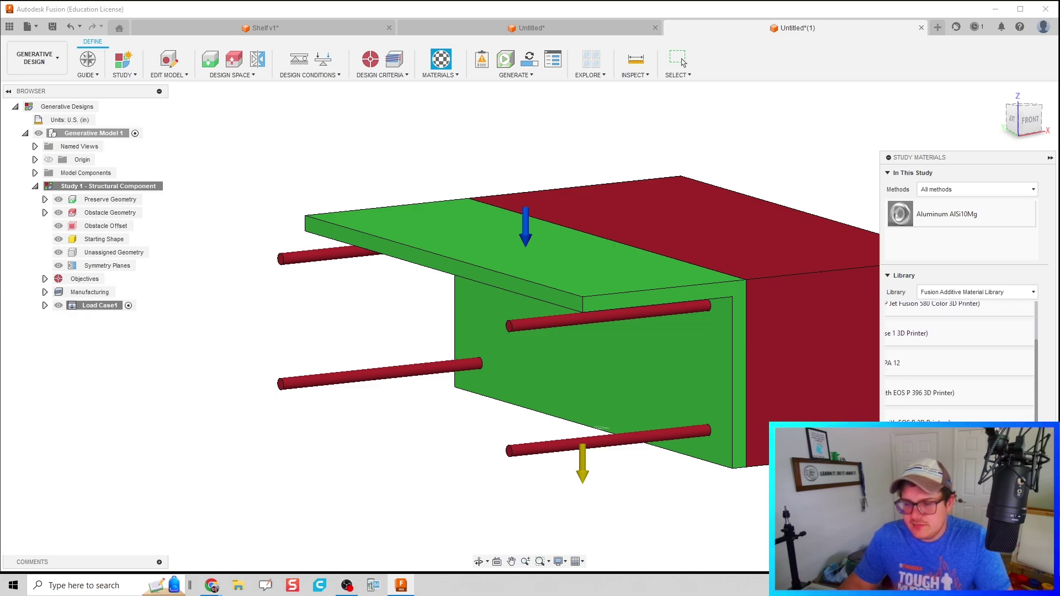
pyautogui.hscroll(-3, 961, 359)
pyautogui.scroll(2, 915, 343)
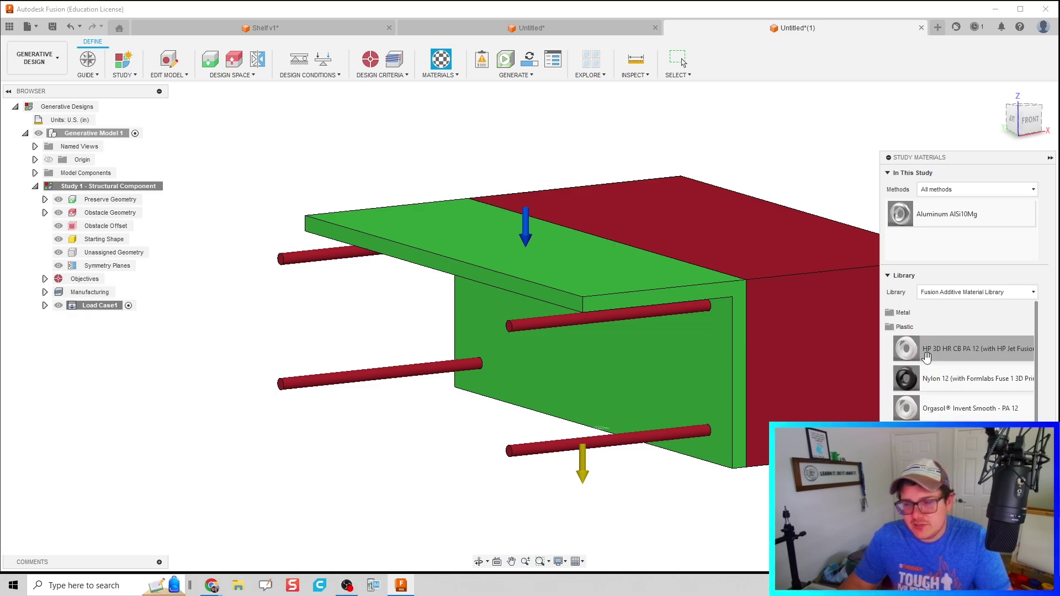
pyautogui.moveTo(915, 343); pyautogui.dragTo(700, 311)
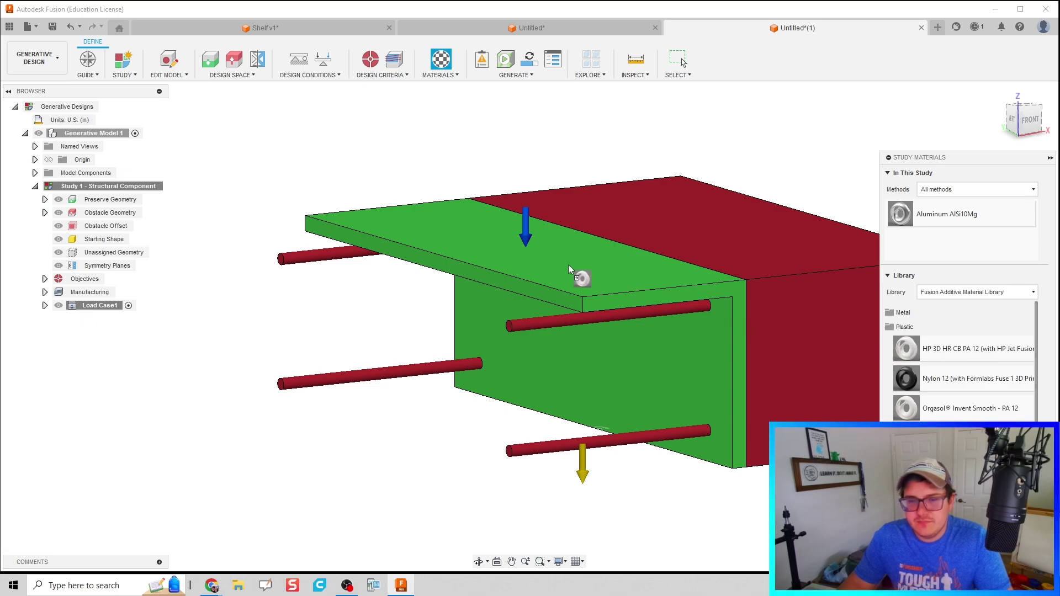
pyautogui.moveTo(568, 264); pyautogui.dragTo(564, 264)
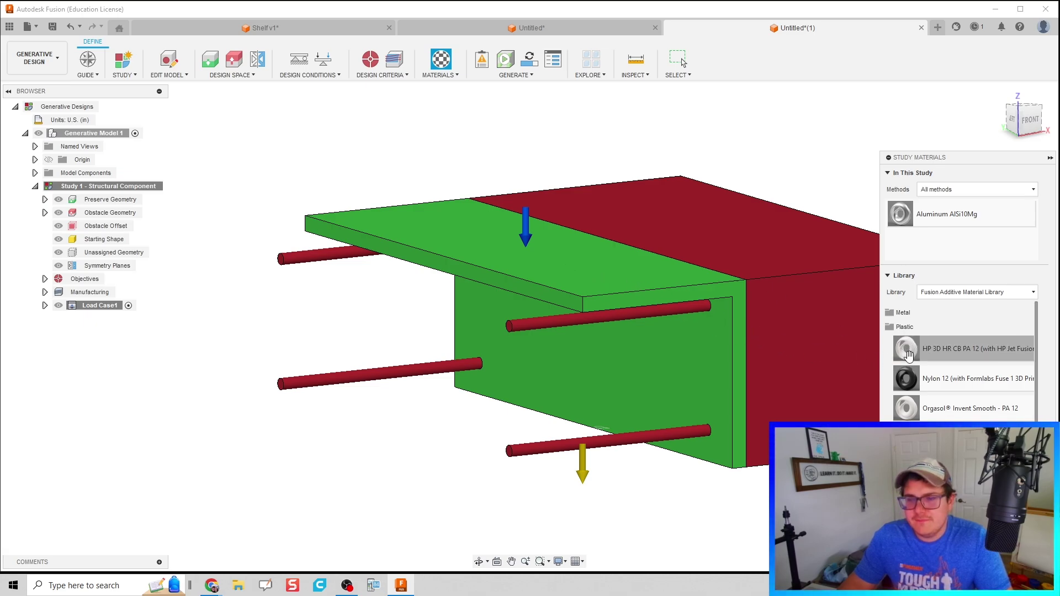
# Close Study Materials, run the pre-check and dismiss its single-preserve-body warning
pyautogui.moveTo(910, 355); pyautogui.dragTo(522, 286)
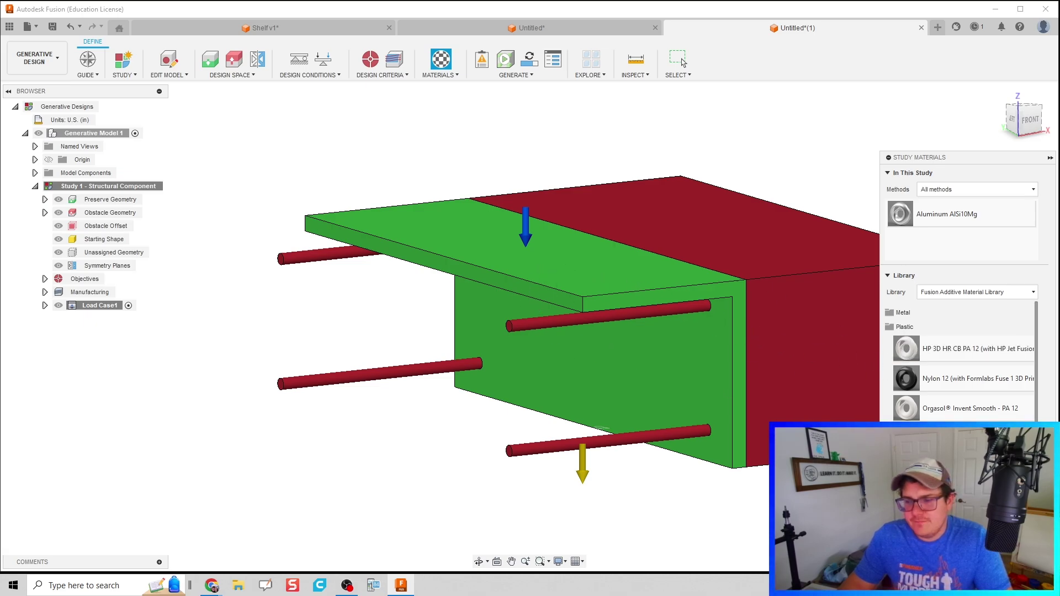
pyautogui.click(442, 59)
pyautogui.click(481, 62)
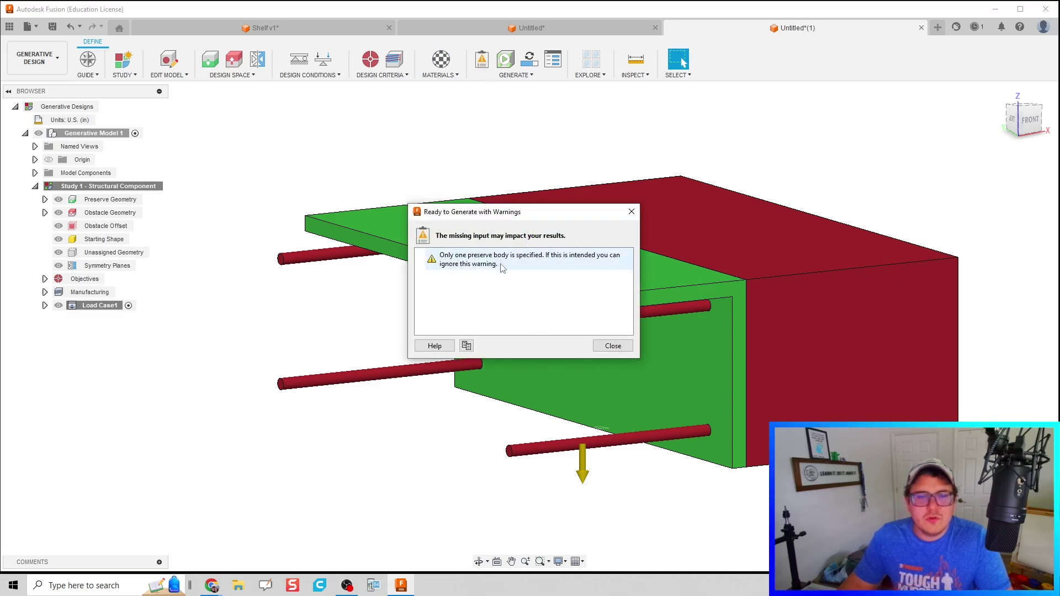
pyautogui.click(631, 211)
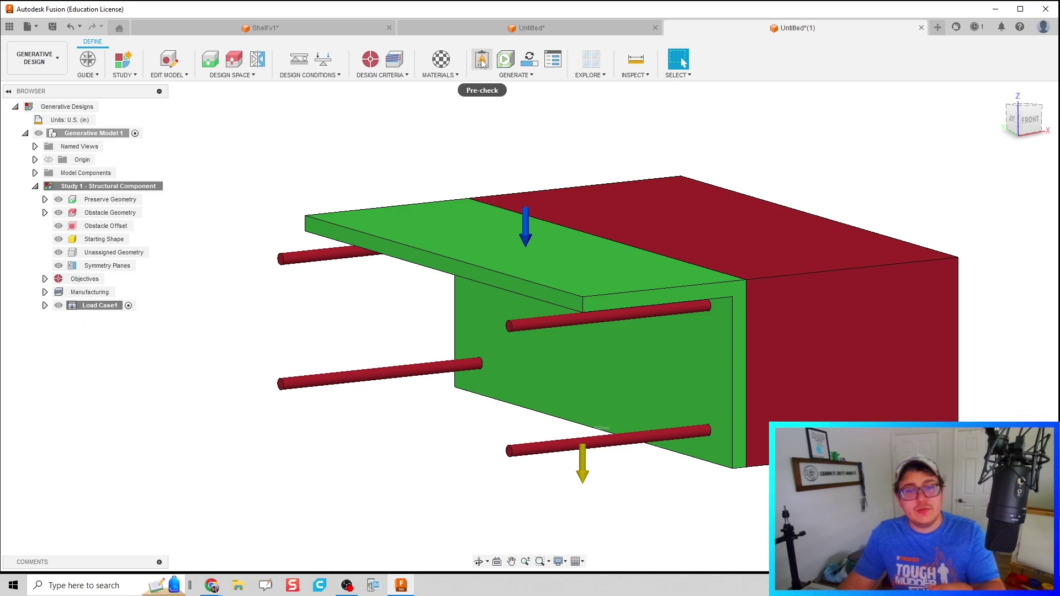
pyautogui.click(482, 61)
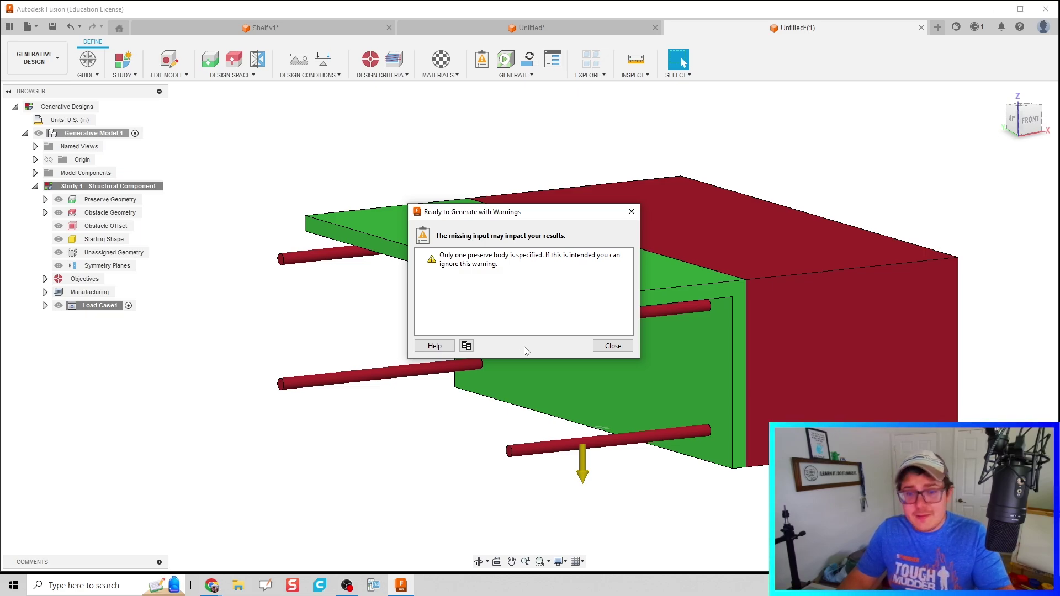
pyautogui.click(613, 346)
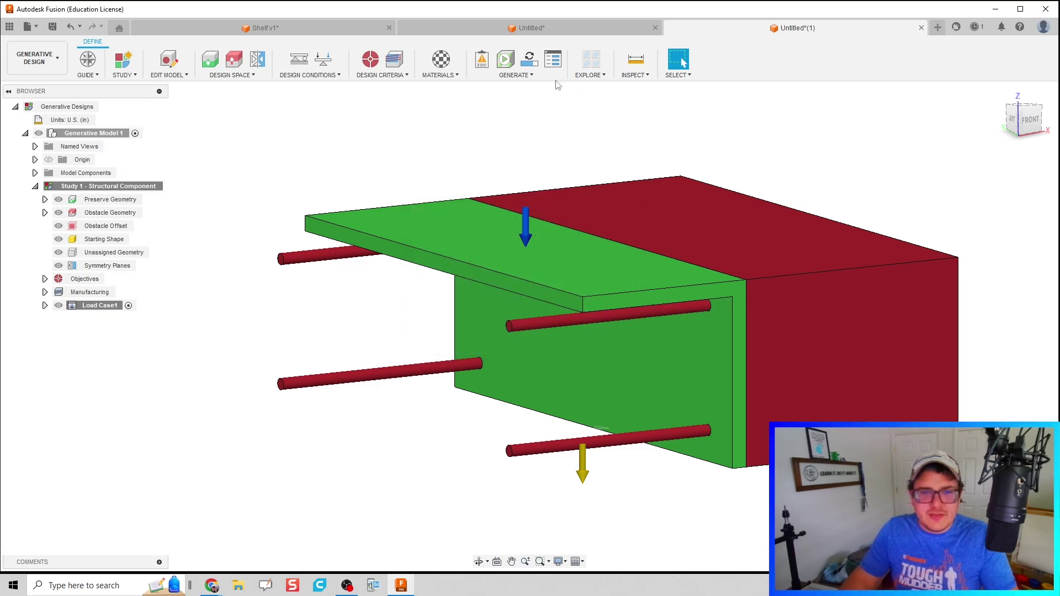
# Generate a preview and orbit around the organic support forming beneath the bracket
pyautogui.click(506, 61)
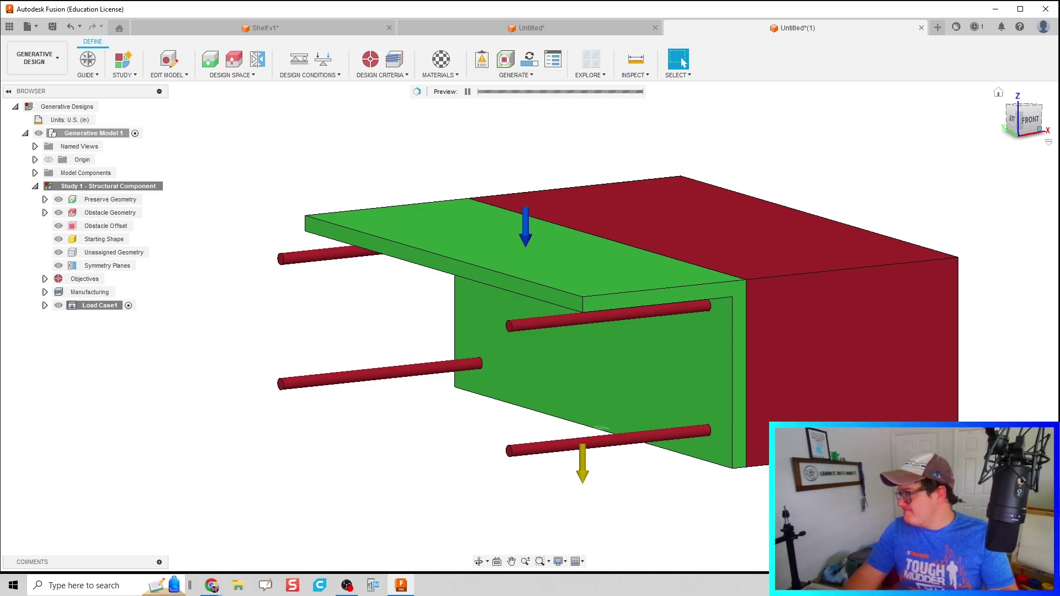
pyautogui.moveTo(1026, 119); pyautogui.dragTo(1034, 120)
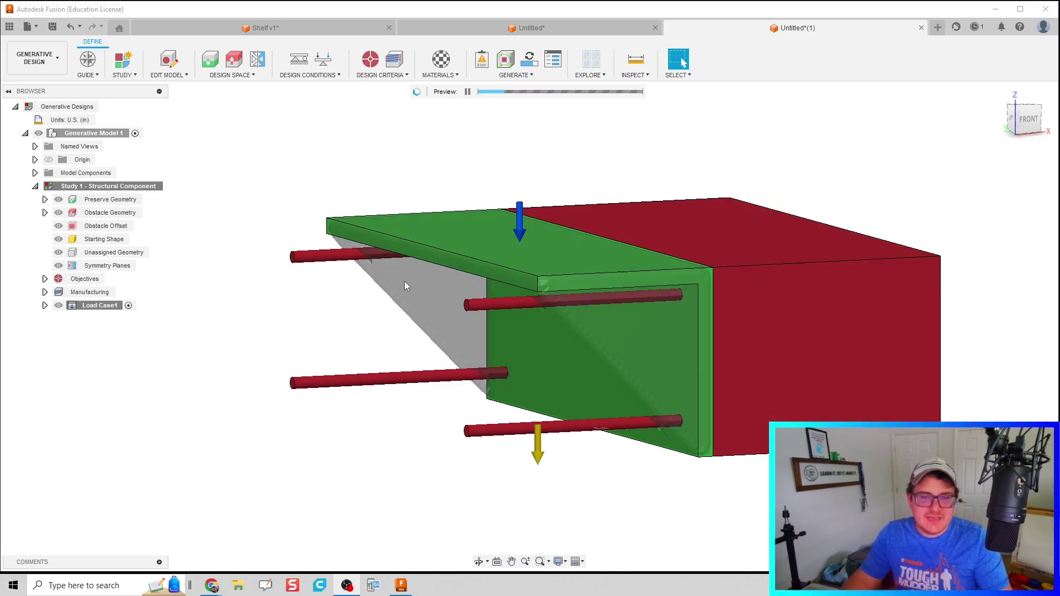
pyautogui.keyDown('shift'); pyautogui.moveTo(330, 243); pyautogui.dragTo(358, 239, button='middle'); pyautogui.keyUp('shift')
pyautogui.press('Escape')
pyautogui.scroll(1, 592, 280)
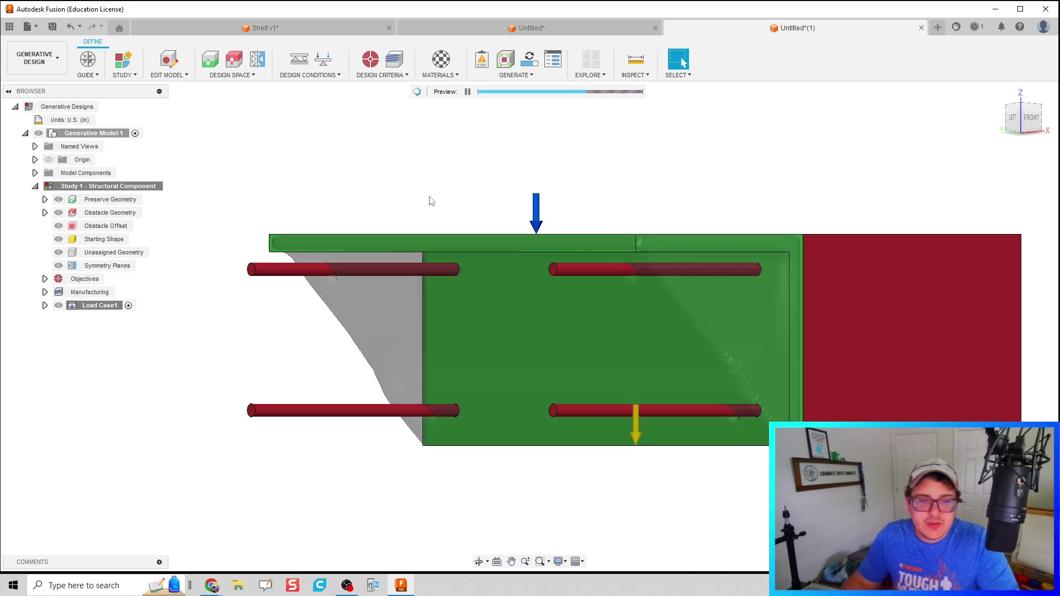
pyautogui.moveTo(435, 182)
pyautogui.keyDown('shift'); pyautogui.mouseDown(button='middle')
pyautogui.moveTo(474, 183)
pyautogui.moveTo(432, 193)
pyautogui.mouseUp(button='middle'); pyautogui.keyUp('shift')
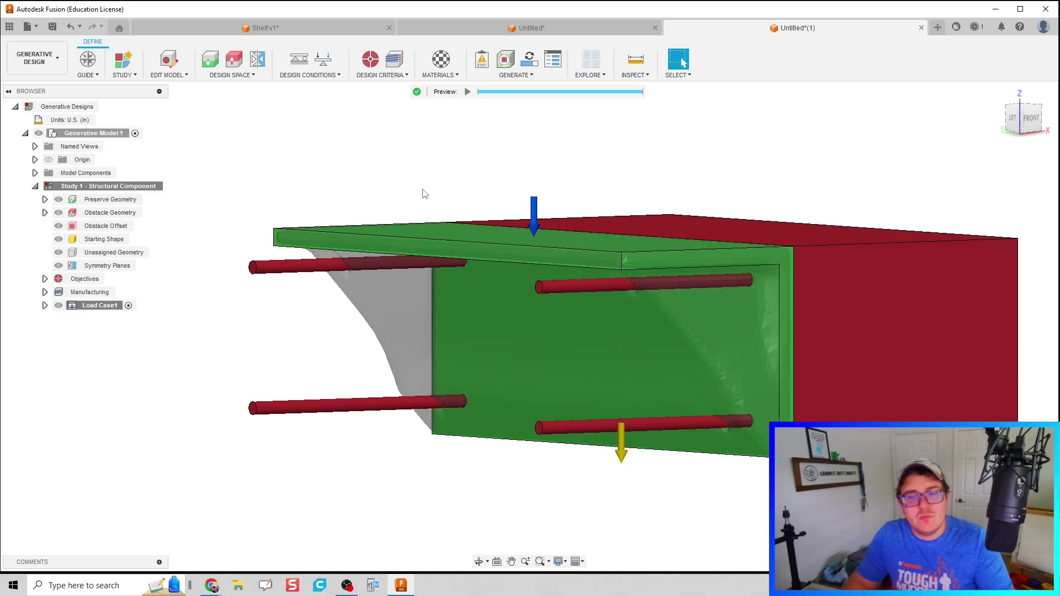
pyautogui.moveTo(410, 127)
pyautogui.keyDown('shift'); pyautogui.mouseDown(button='middle')
pyautogui.moveTo(397, 128)
pyautogui.moveTo(409, 128)
pyautogui.moveTo(404, 135)
pyautogui.mouseUp(button='middle'); pyautogui.keyUp('shift')
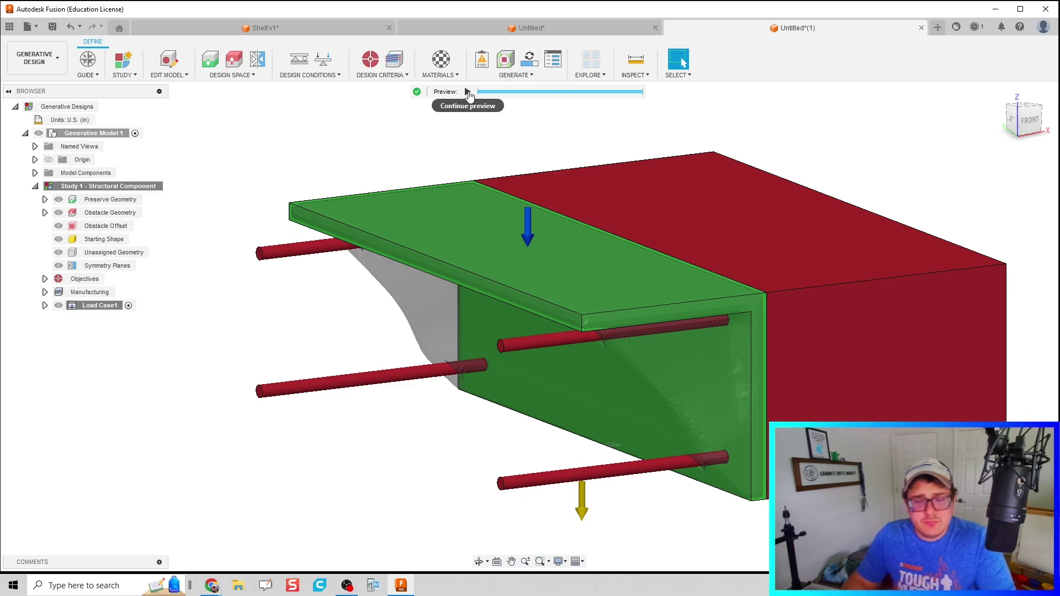
# Quit the previewer and open the Generate dialog for Study 1 - Structural Component at 11 cloud credits
pyautogui.click(530, 58)
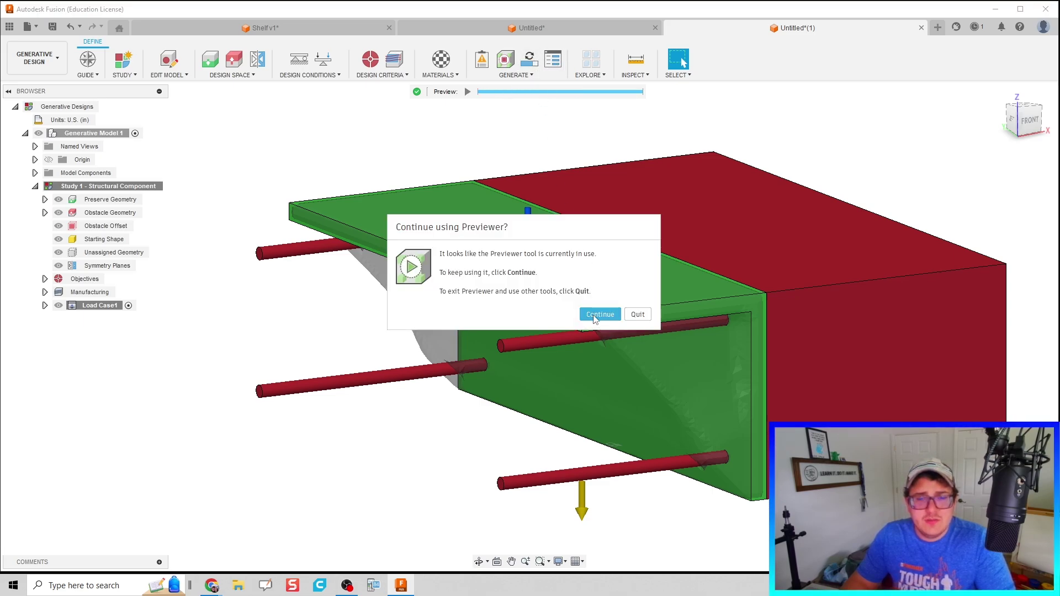
pyautogui.click(598, 314)
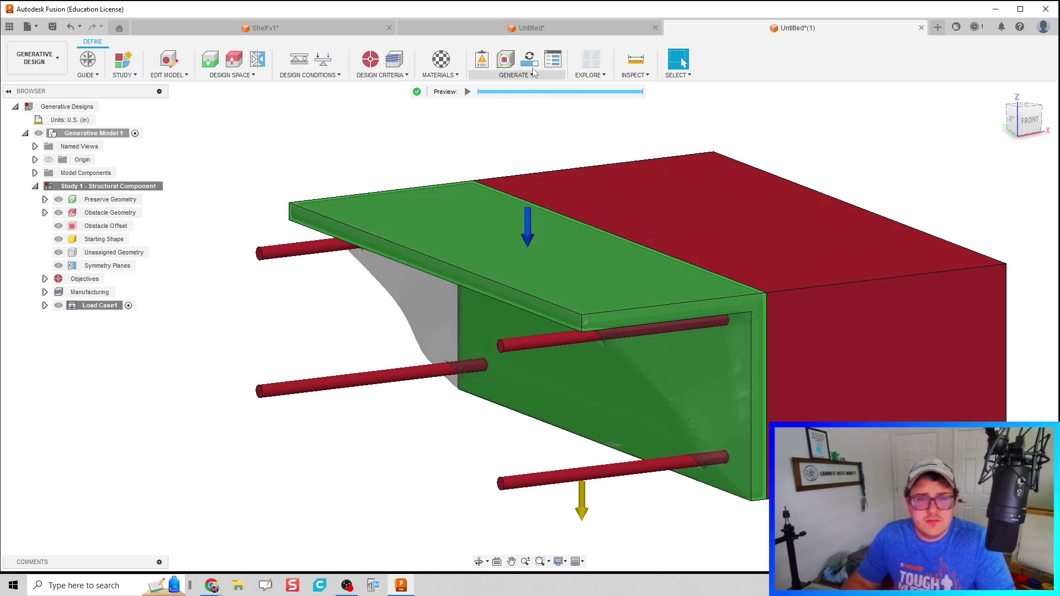
pyautogui.click(533, 63)
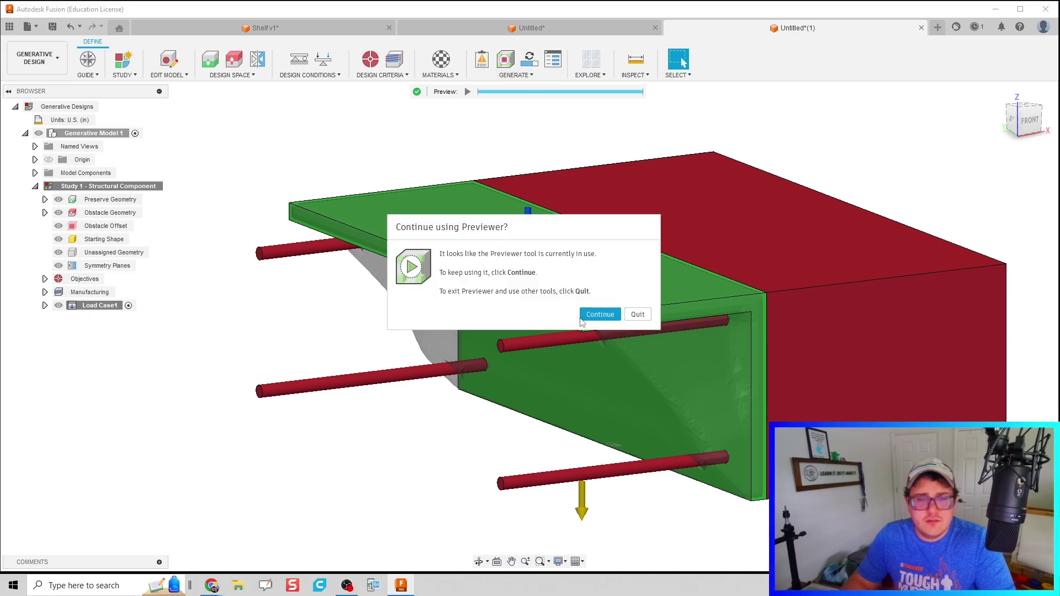
pyautogui.click(629, 318)
pyautogui.click(530, 60)
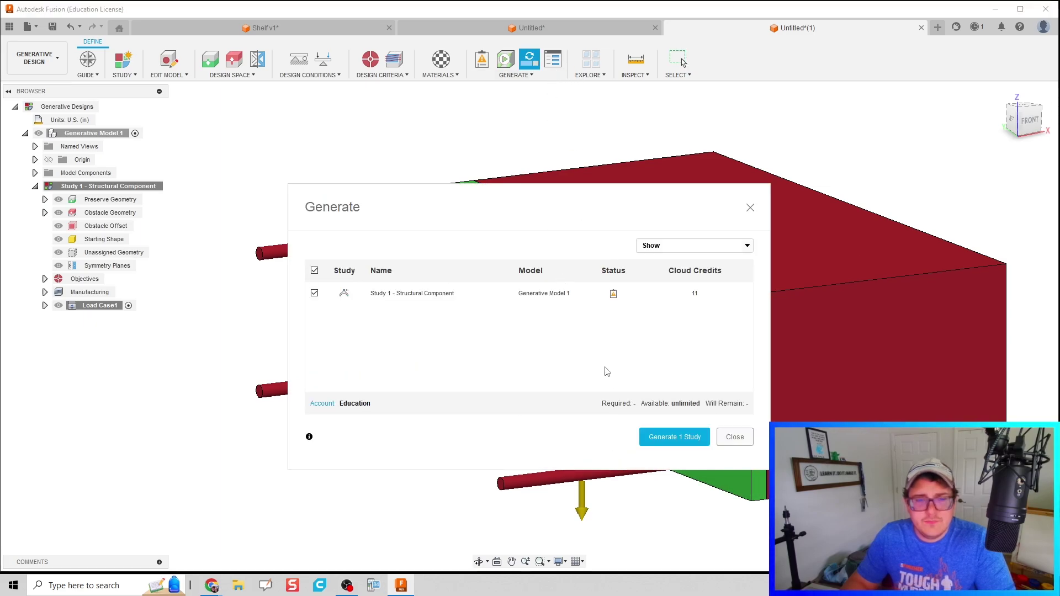
pyautogui.click(676, 438)
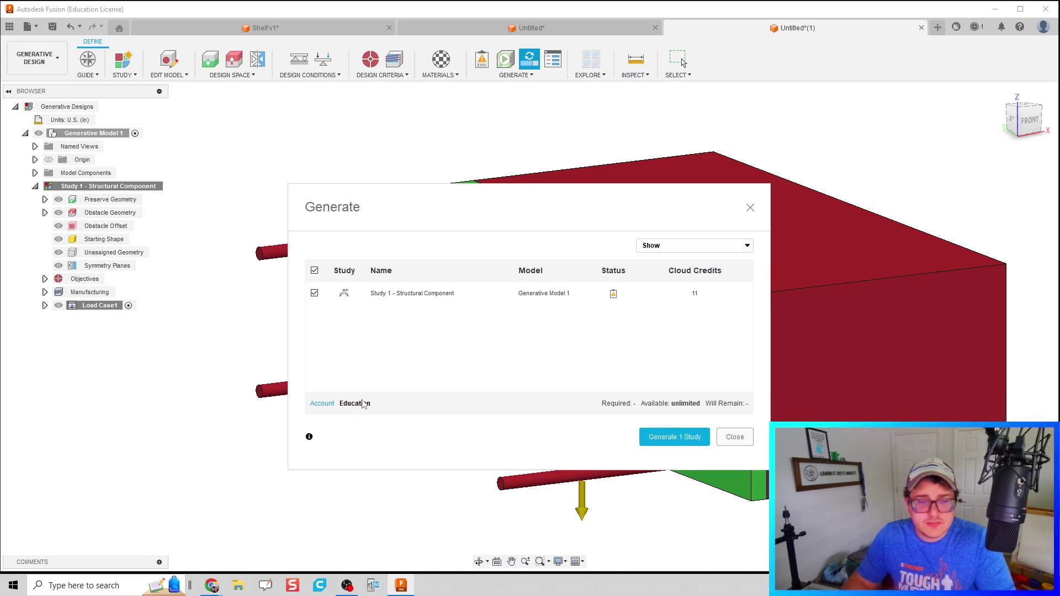
pyautogui.moveTo(700, 299); pyautogui.dragTo(687, 227)
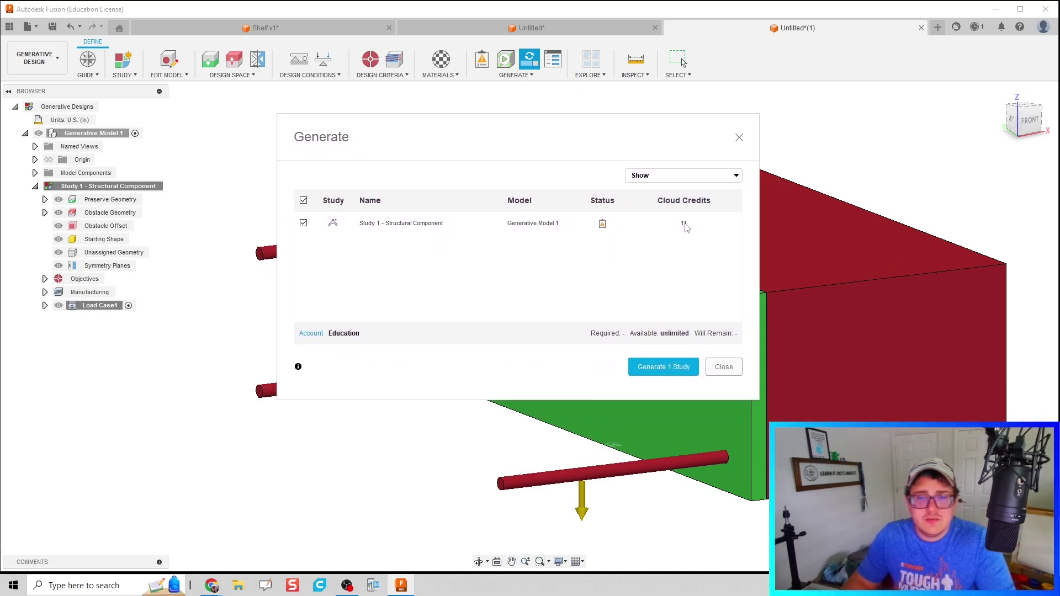
# Generate the study, saving the file as 'Shelf 2.0'
pyautogui.click(653, 368)
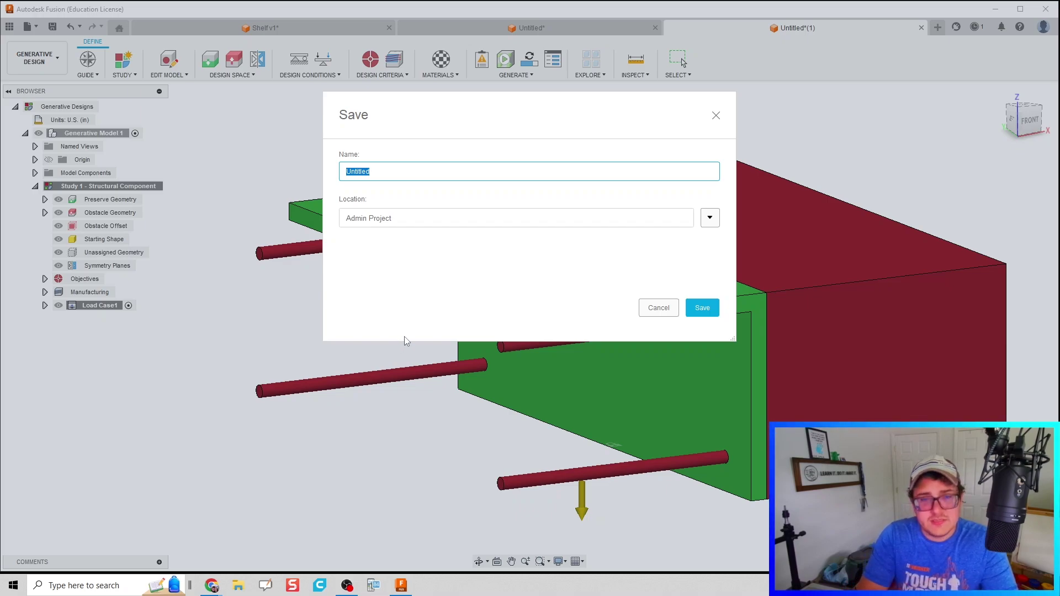
pyautogui.write('Shelf 3')
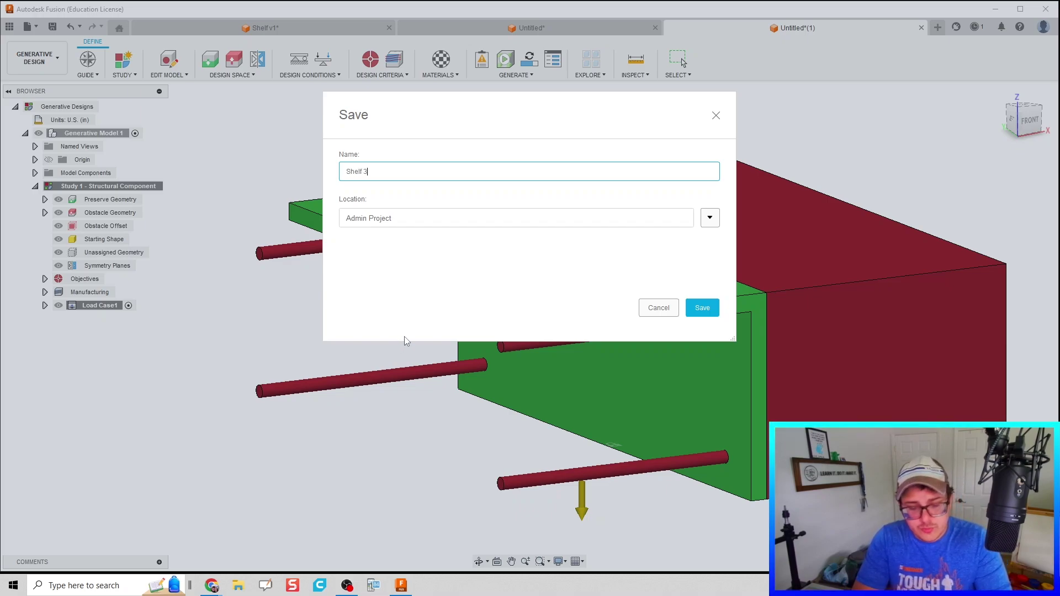
pyautogui.press('BackSpace')
pyautogui.write('2.')
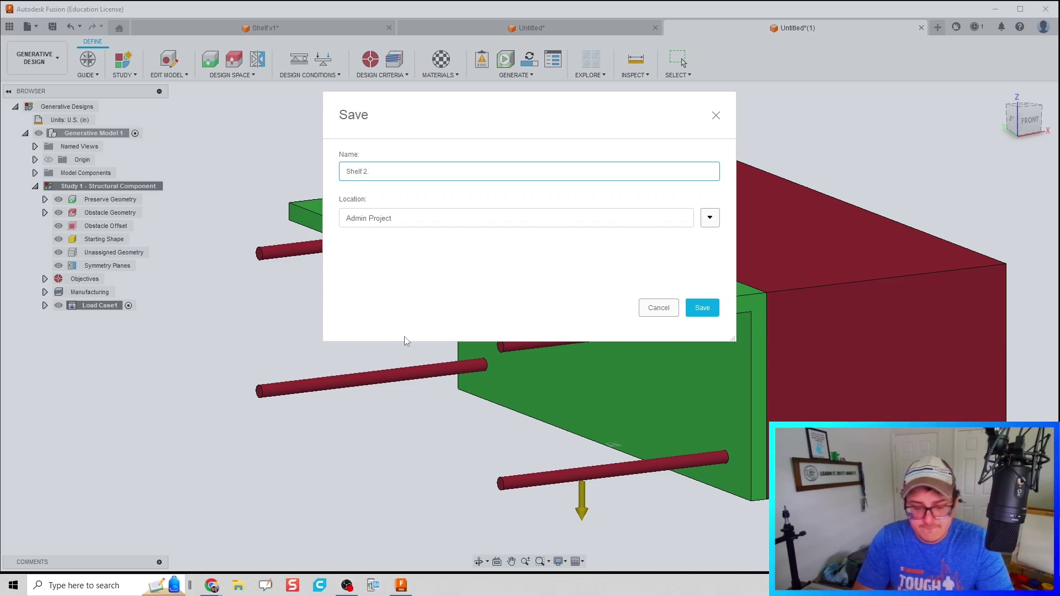
pyautogui.write('0')
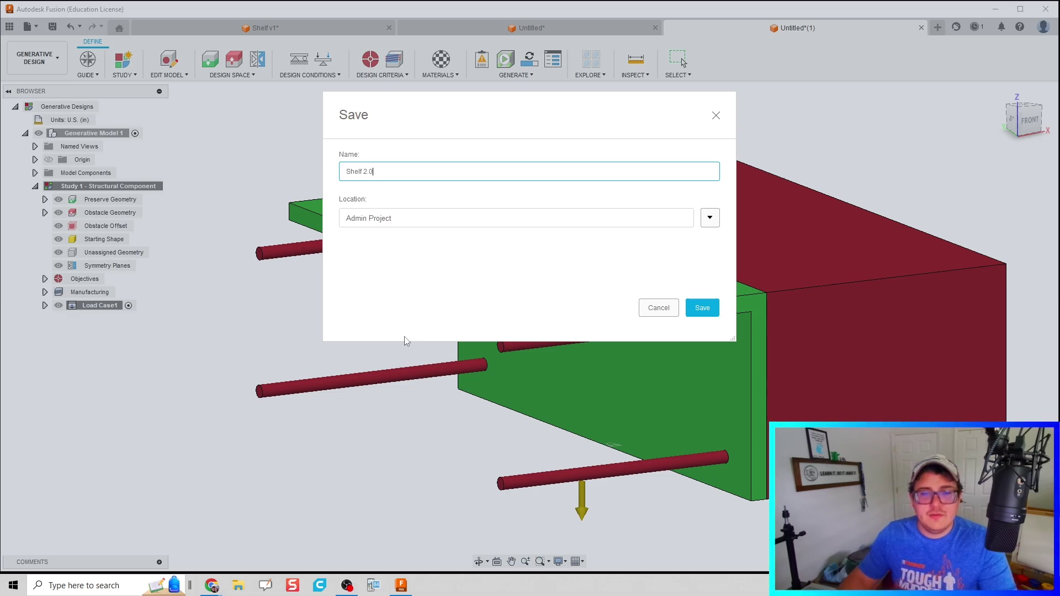
pyautogui.click(700, 308)
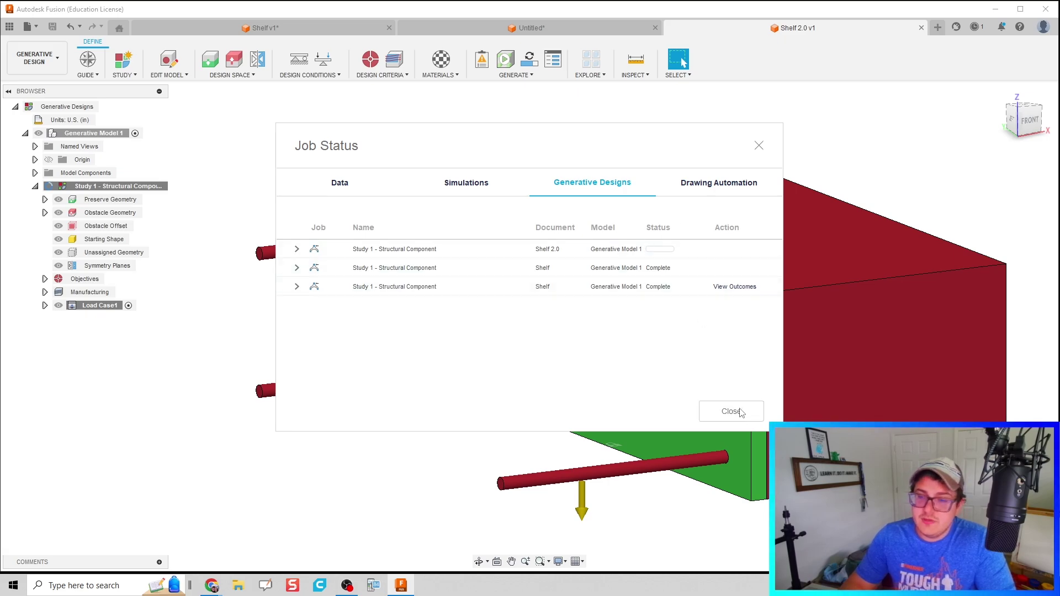
# Switch to Shelf v1 in the Generative Design workspace and open Explore to view its outcomes
pyautogui.click(740, 412)
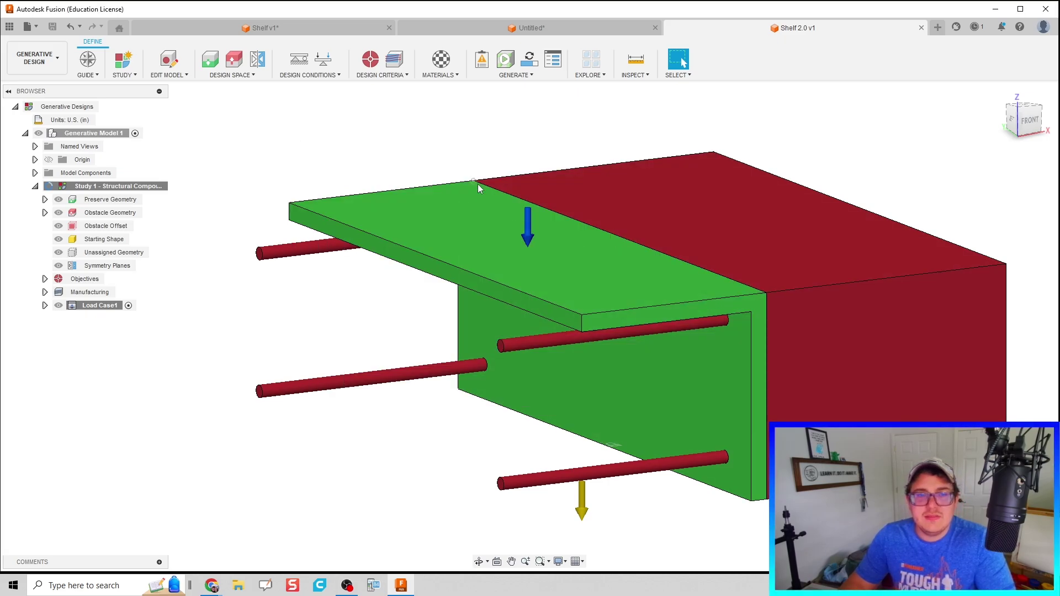
pyautogui.click(264, 27)
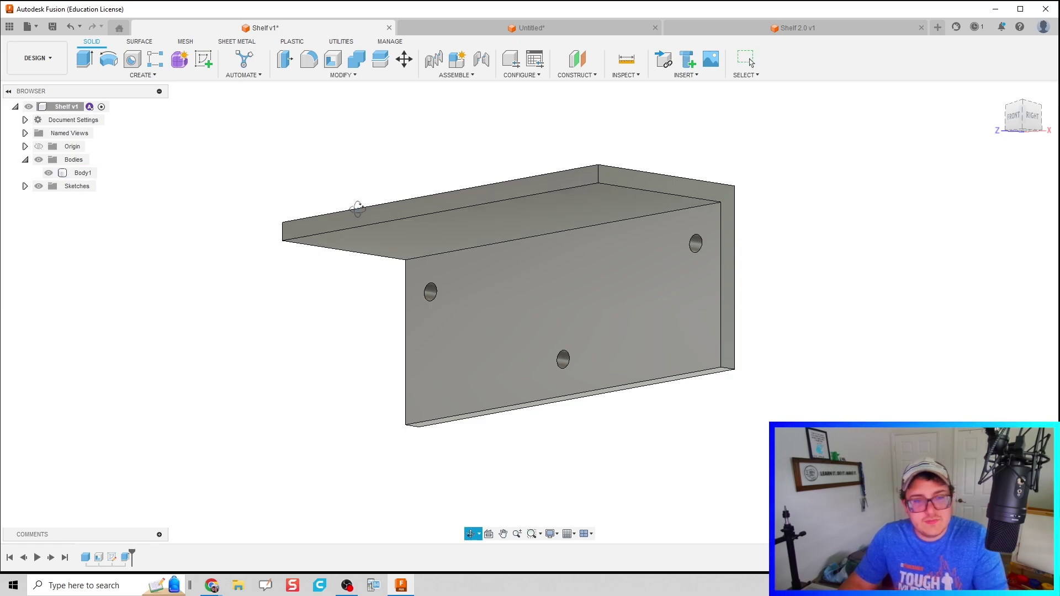
pyautogui.keyDown('shift'); pyautogui.moveTo(360, 208); pyautogui.dragTo(352, 224, button='middle'); pyautogui.keyUp('shift')
pyautogui.click(37, 58)
pyautogui.click(46, 106)
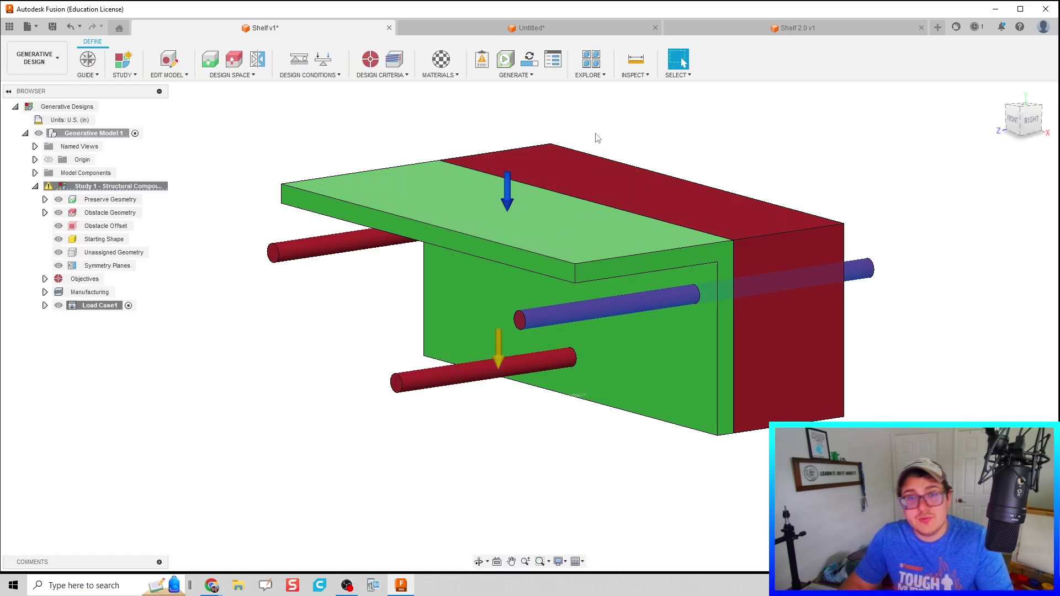
pyautogui.click(530, 61)
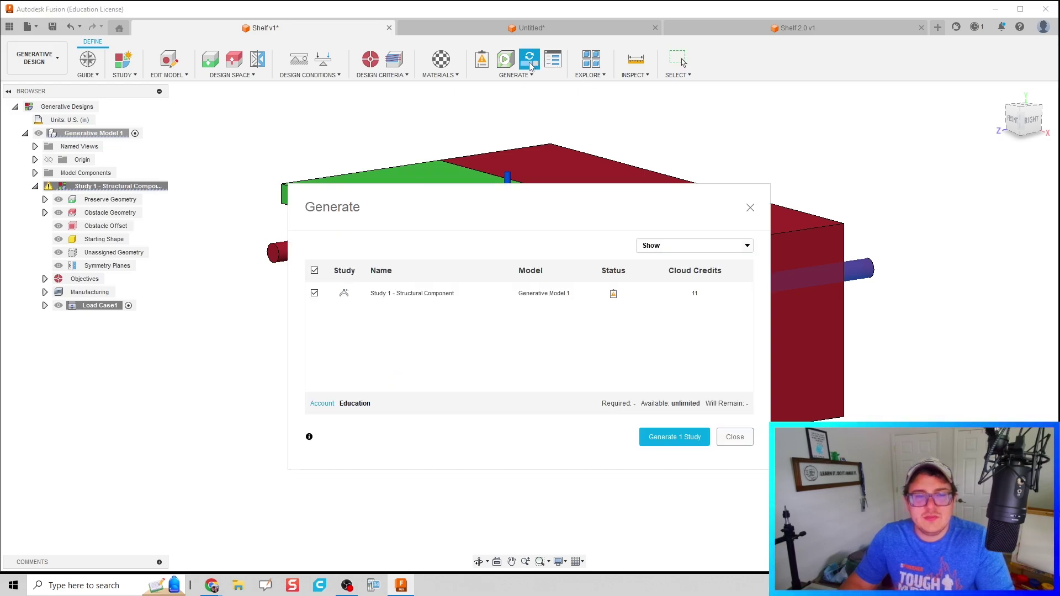
pyautogui.click(750, 208)
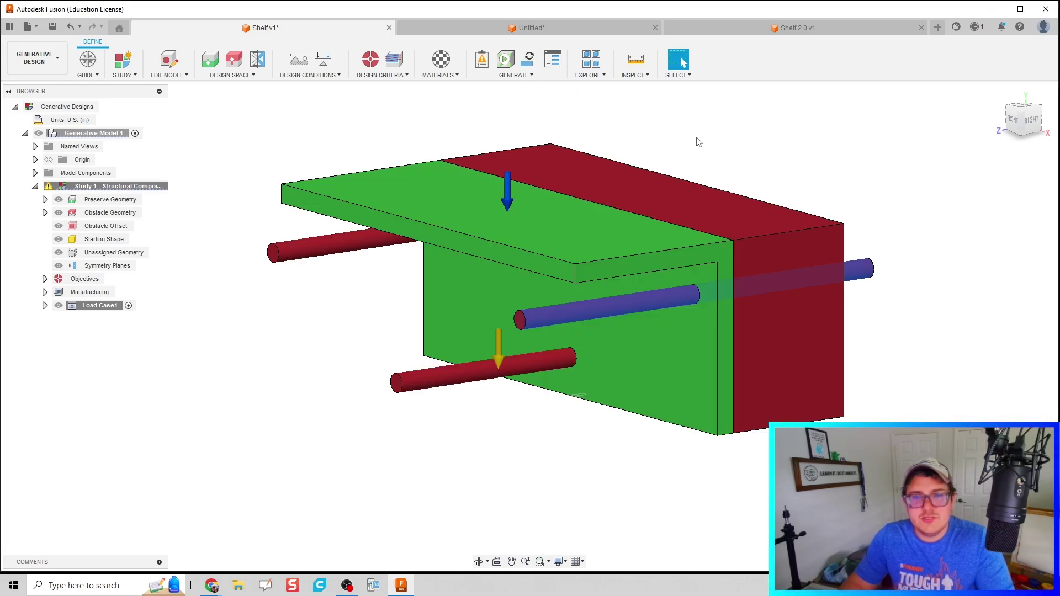
pyautogui.click(589, 60)
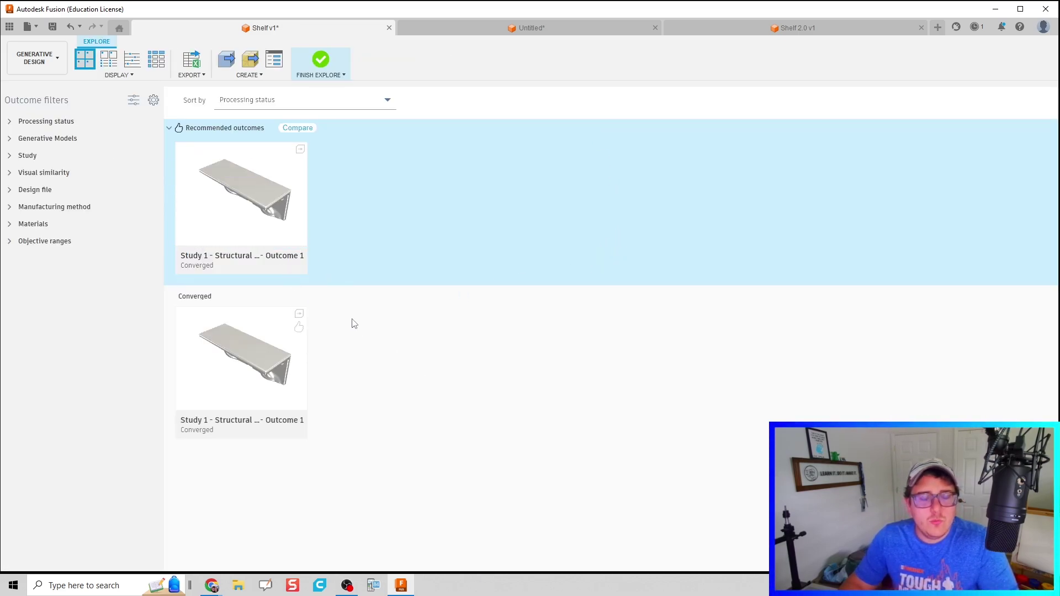
# Create an editable design from recommended Outcome 1 and switch to its Untitled tab
pyautogui.doubleClick(274, 231)
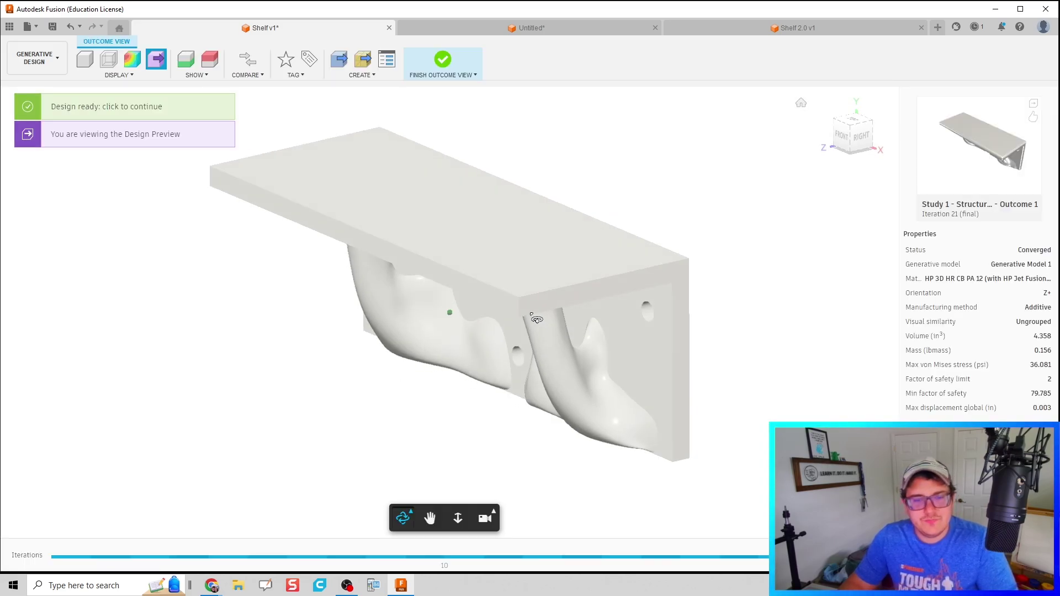
pyautogui.moveTo(535, 320); pyautogui.dragTo(577, 295)
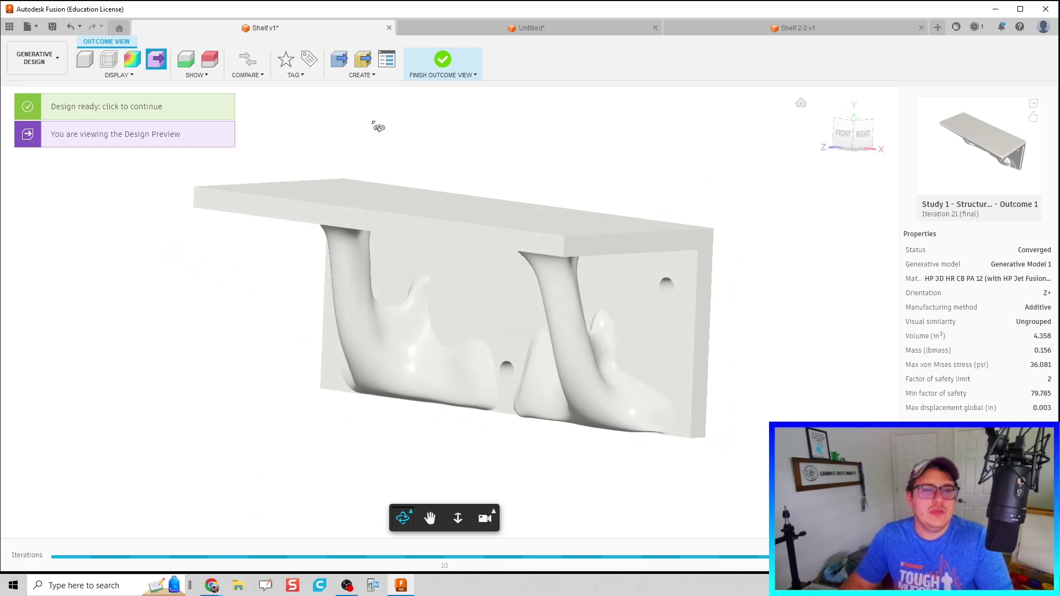
pyautogui.click(344, 65)
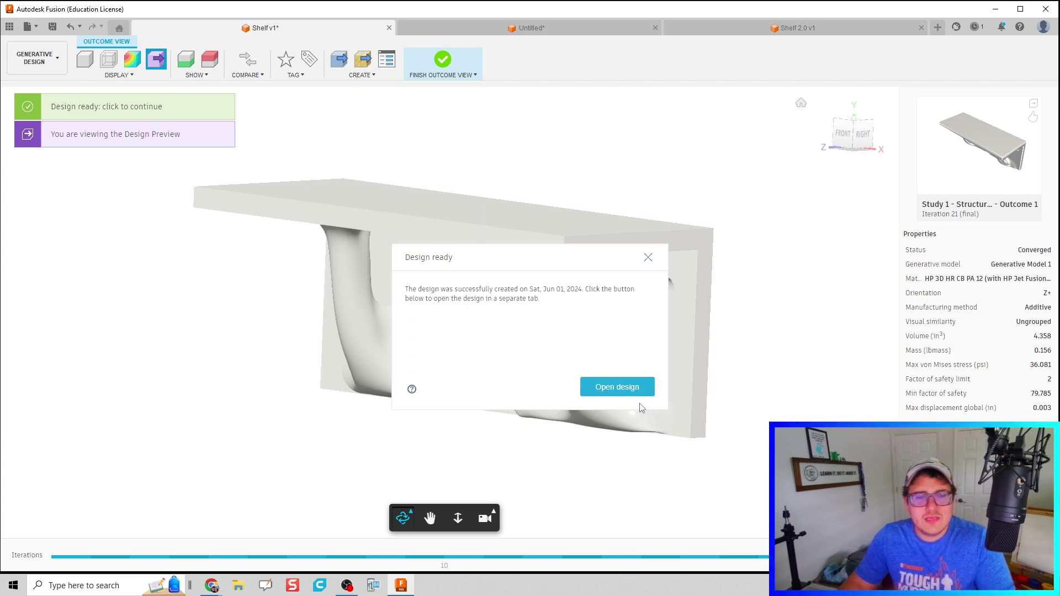
pyautogui.click(648, 258)
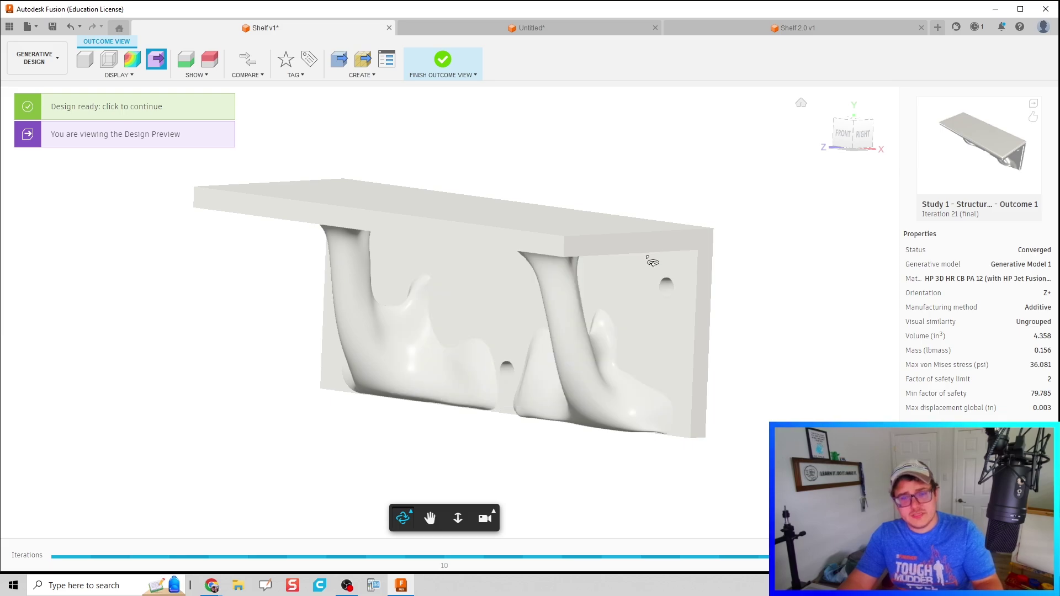
pyautogui.click(487, 34)
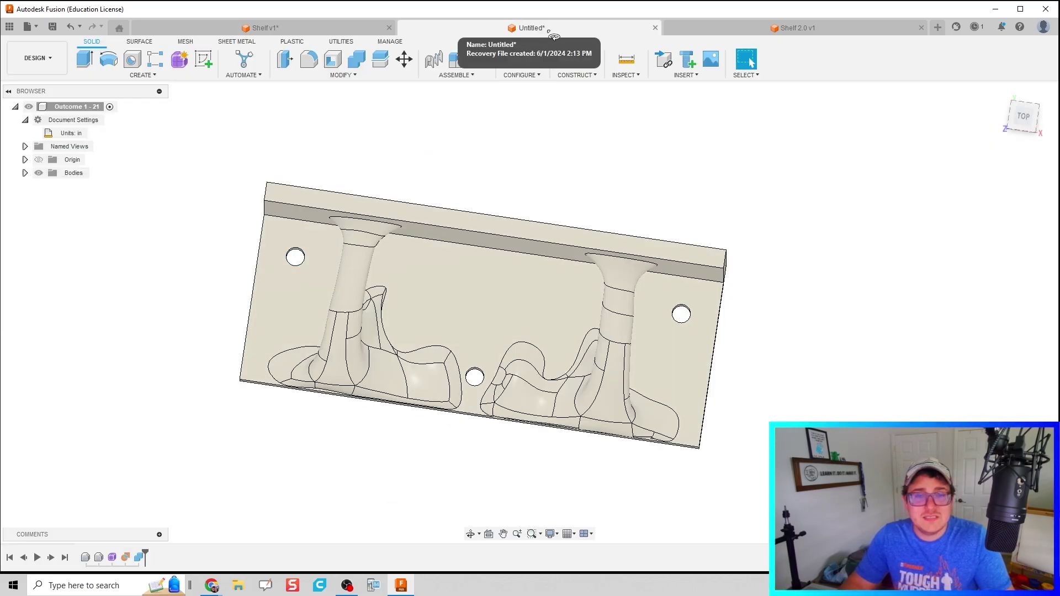
# Save the editable bracket design as 'GenDesigned Shelf' in Admin Project
pyautogui.hotkey('ctrl', 's')
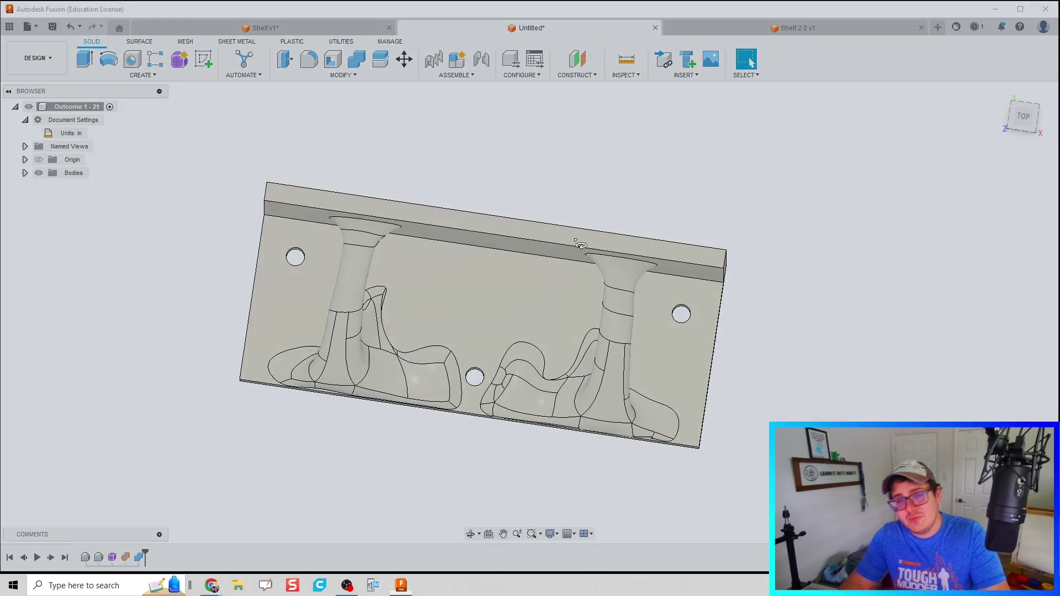
pyautogui.write('GenDesi')
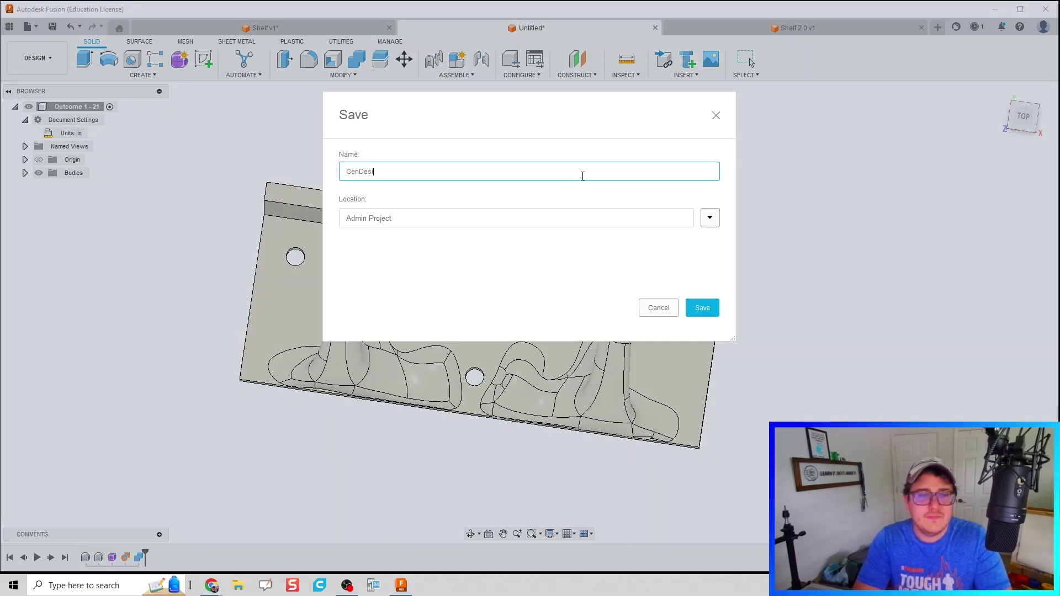
pyautogui.write('gned')
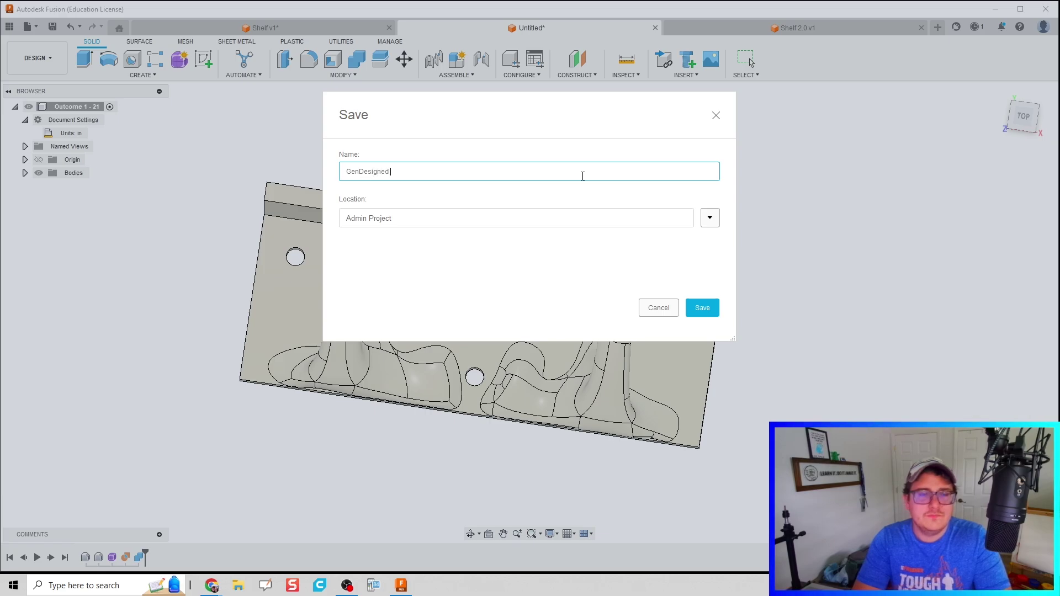
pyautogui.write(' Shelf')
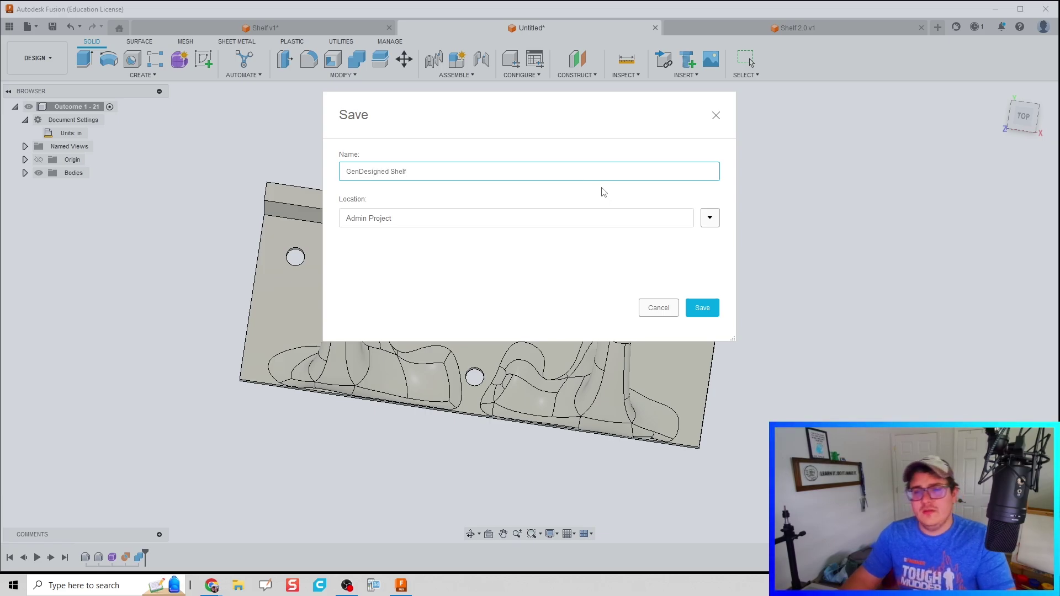
pyautogui.click(690, 311)
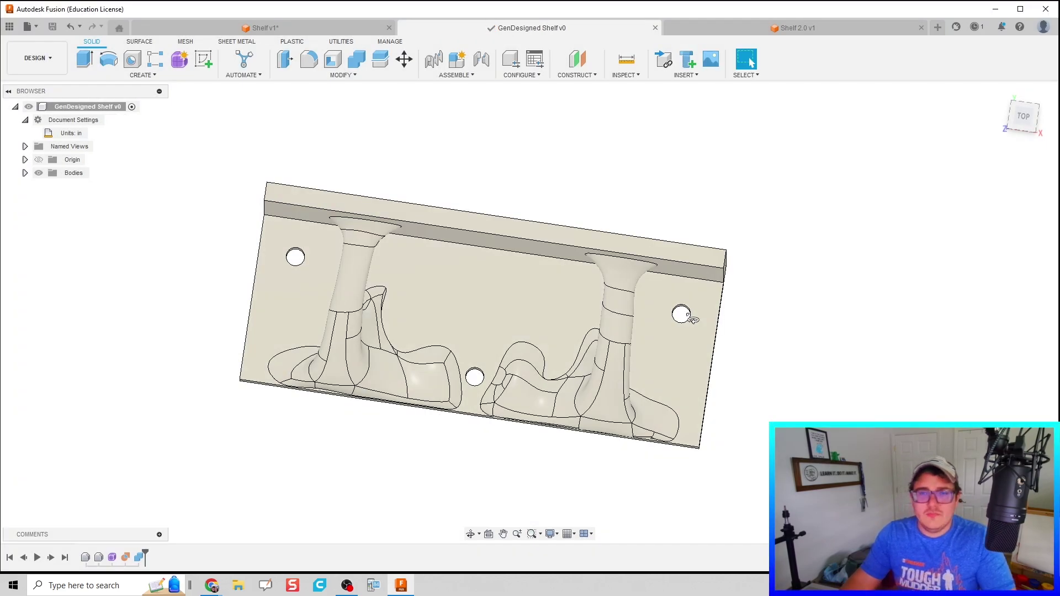